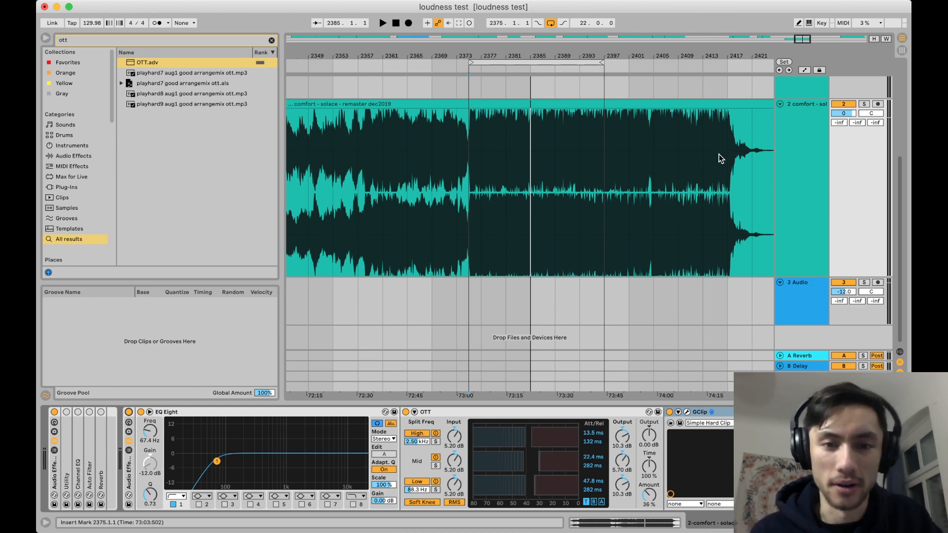
- Play track 2 from bar 2373 with its EQ Eight and OTT rack bypassed, extending the loop to 30 bars before stopping
left_click(812, 148)
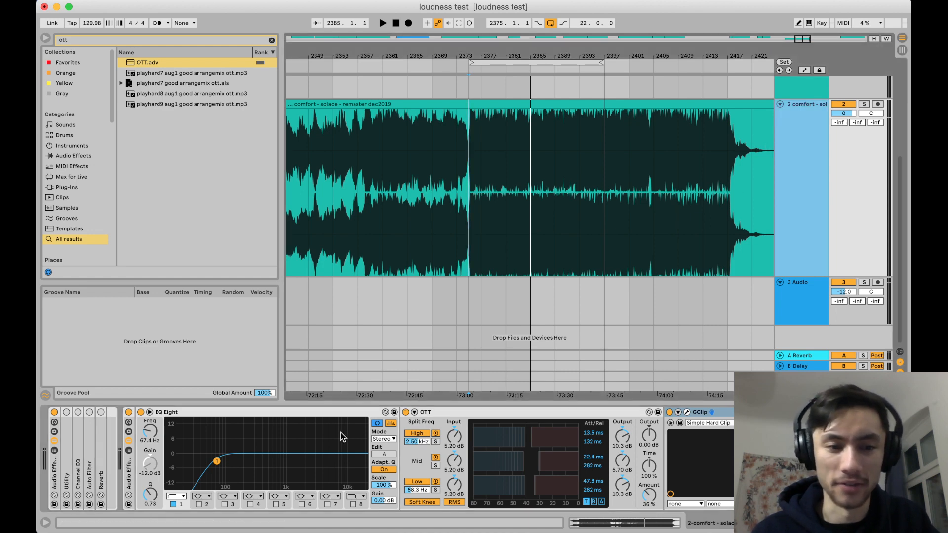
left_click(128, 413)
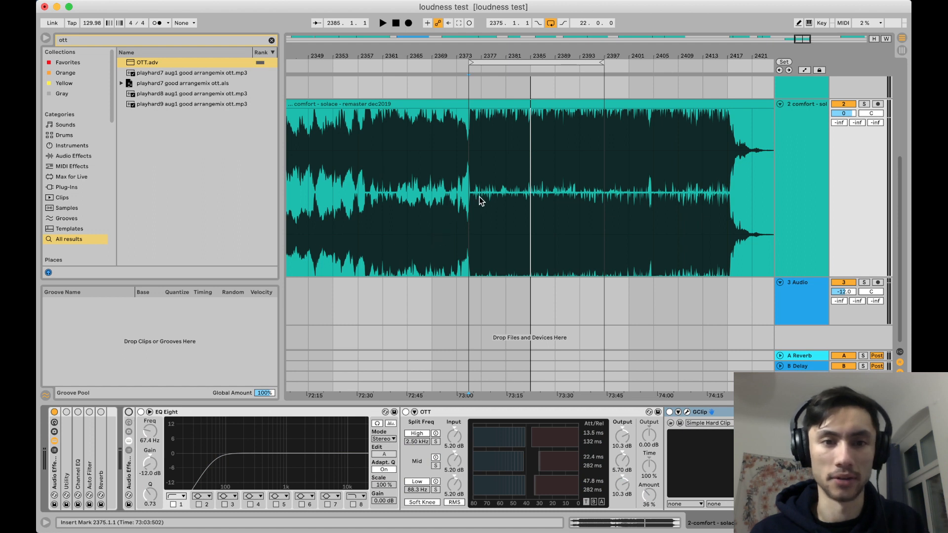
left_click(462, 202)
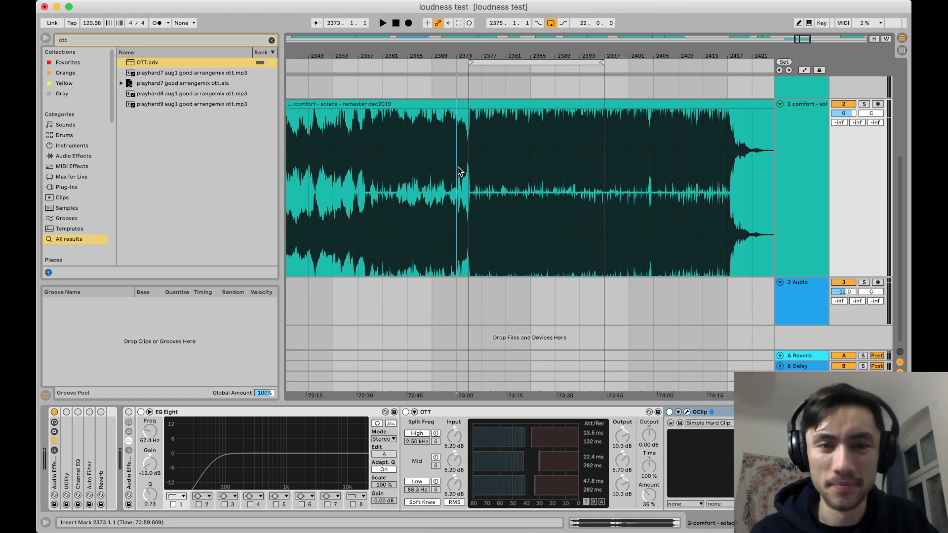
key("space")
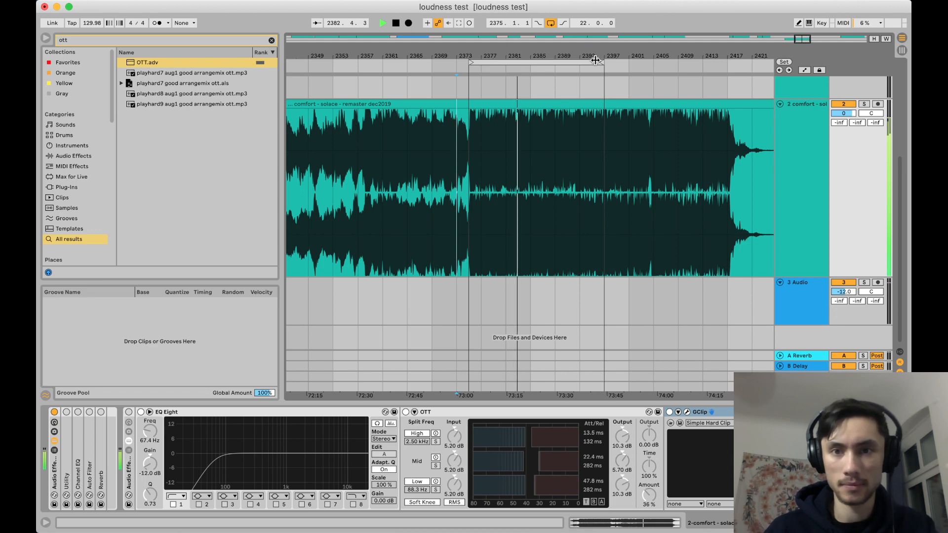
left_click_drag(600, 62, 651, 63)
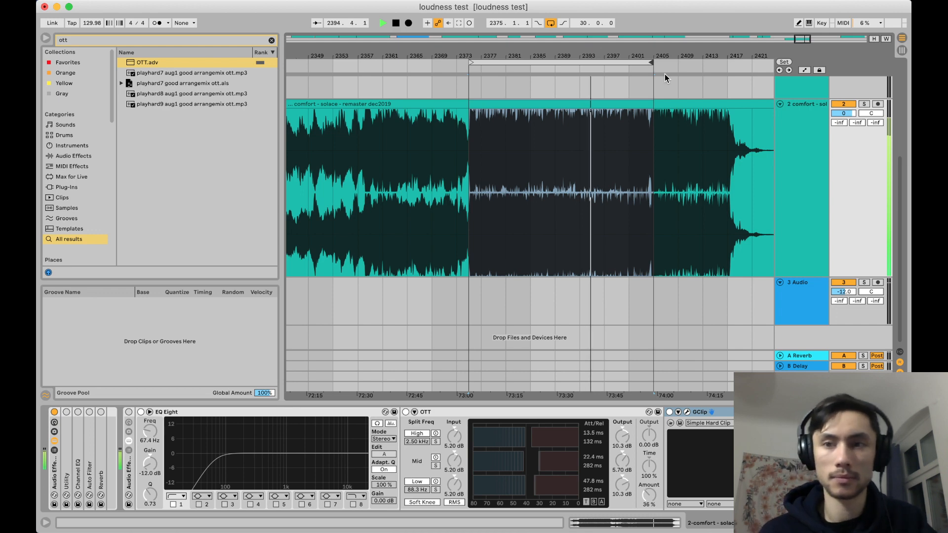
key("space")
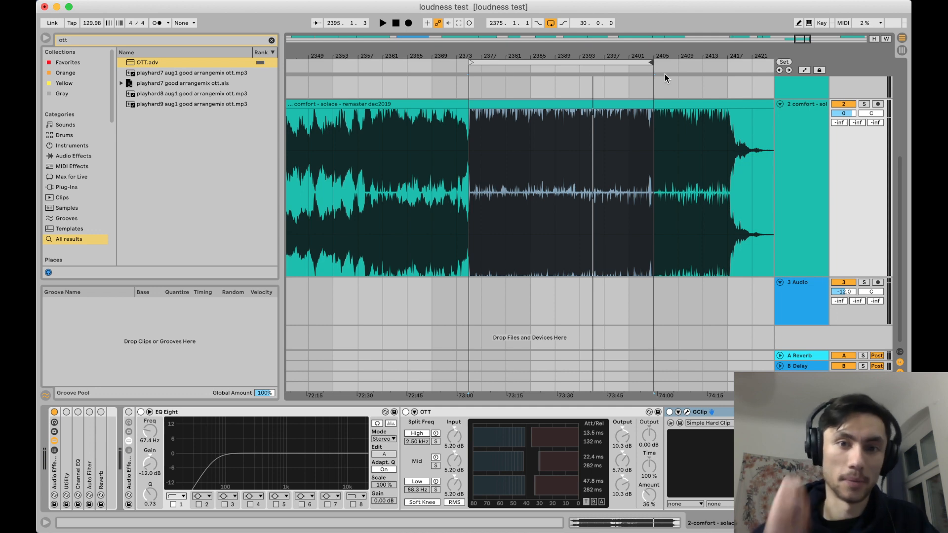
- Re-enable the EQ Eight and OTT rack on track 2 and play the processed audio from bar 2373 for comparison
left_click(129, 413)
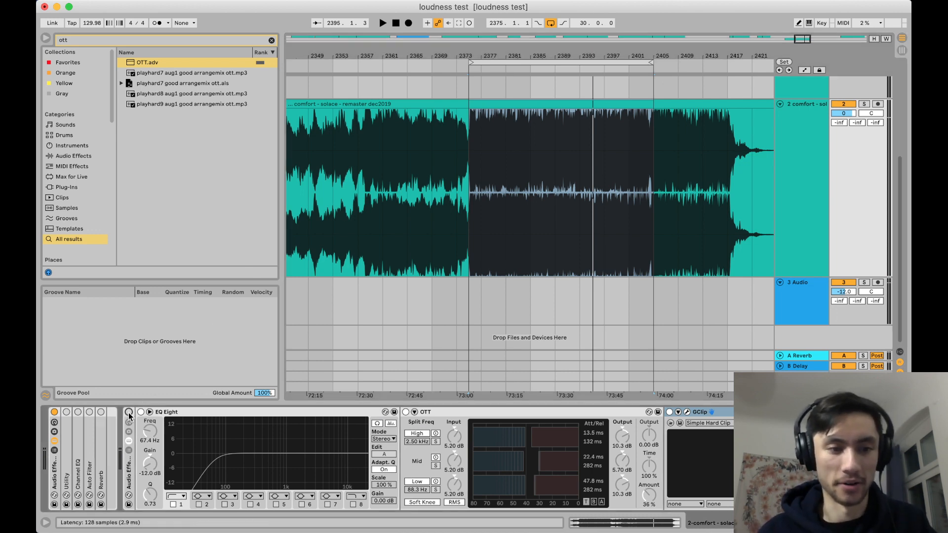
left_click(456, 245)
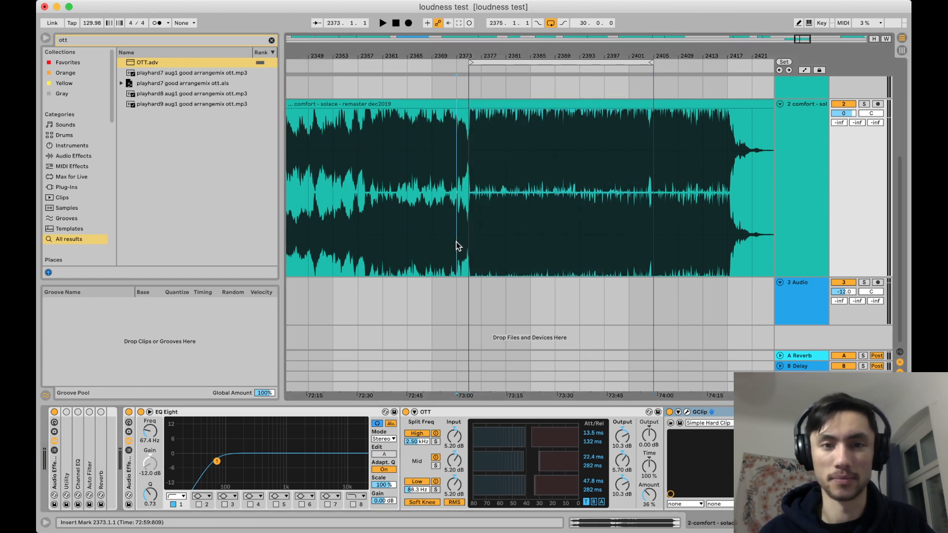
key("space")
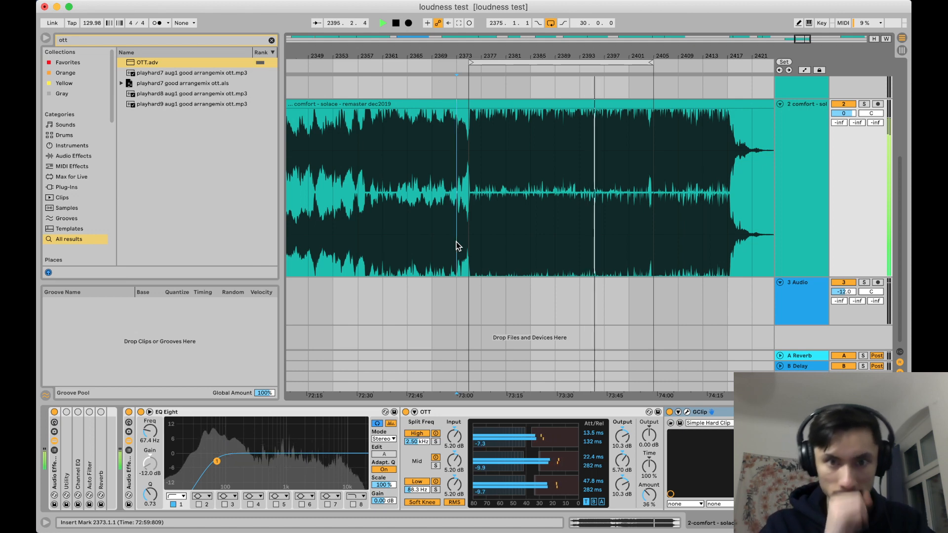
key("space")
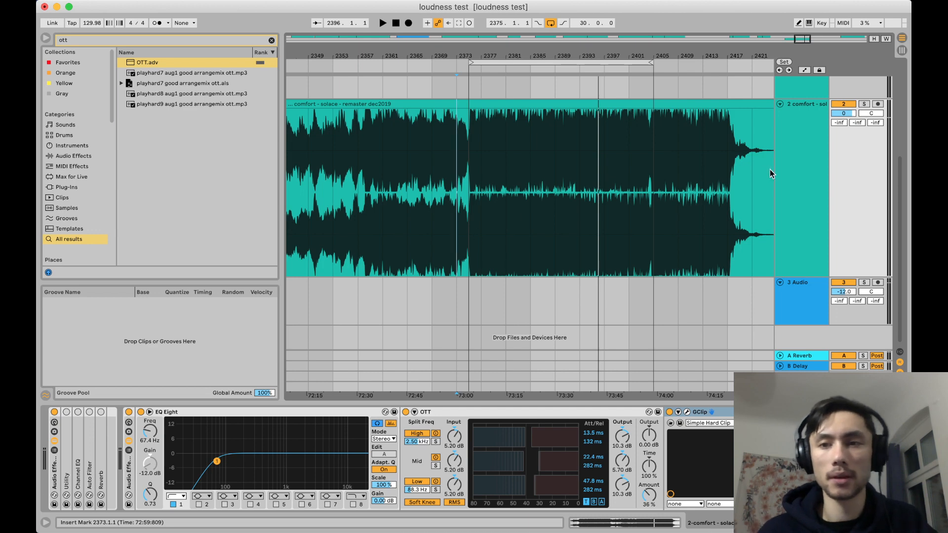
- Duplicate the "comfort - solace" track with its devices and hide the plug-in windows
left_click(813, 173)
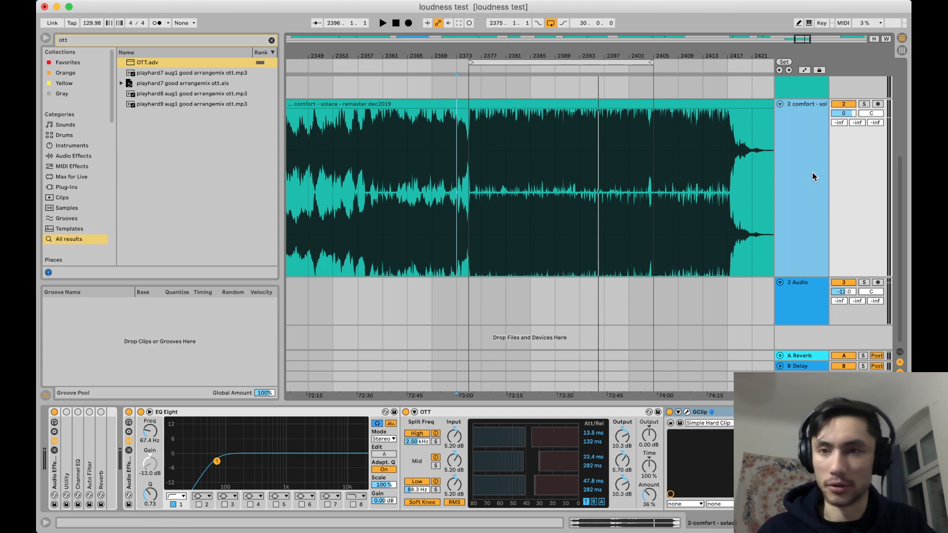
key("super+d")
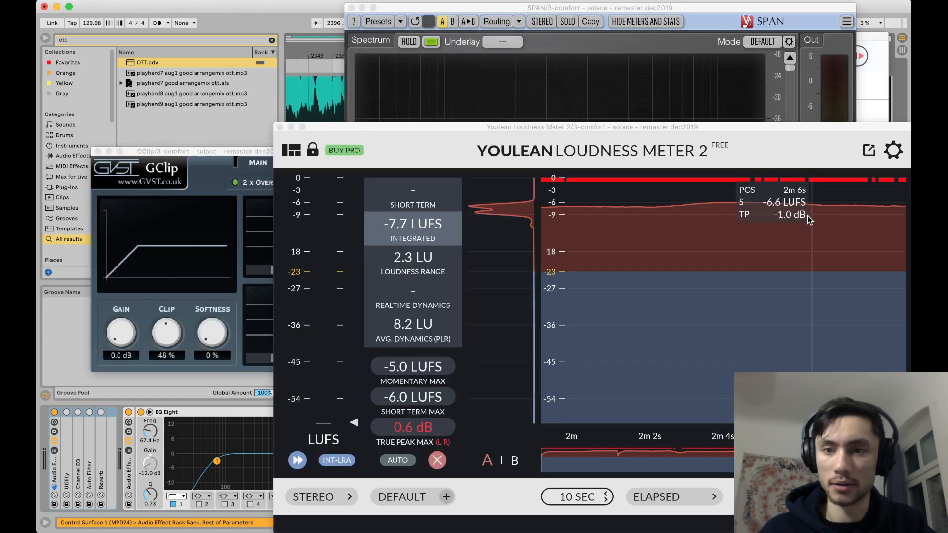
key("super+alt+p")
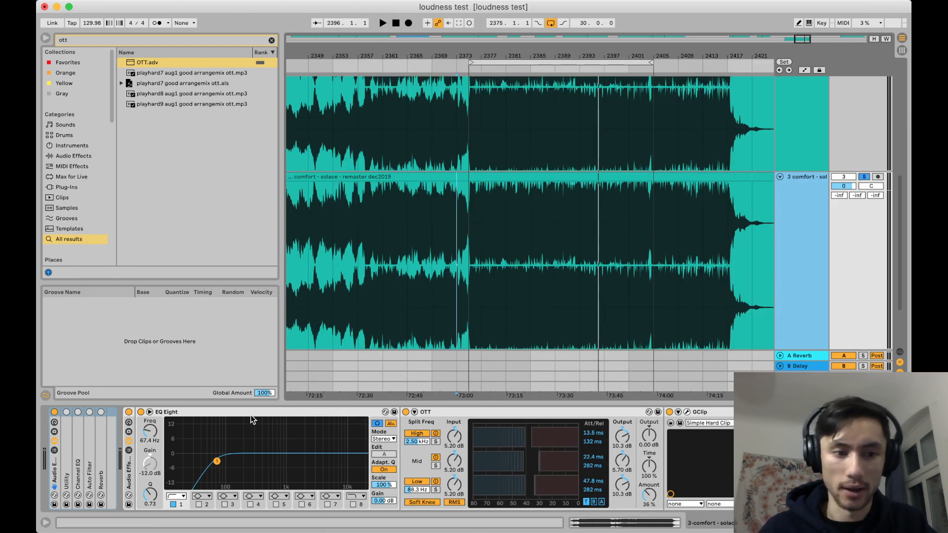
- On the duplicate track, delete the devices from EQ Eight through Limiter and remove the rack containing Utility, Channel EQ, Auto Filter and Reverb
left_click(770, 412)
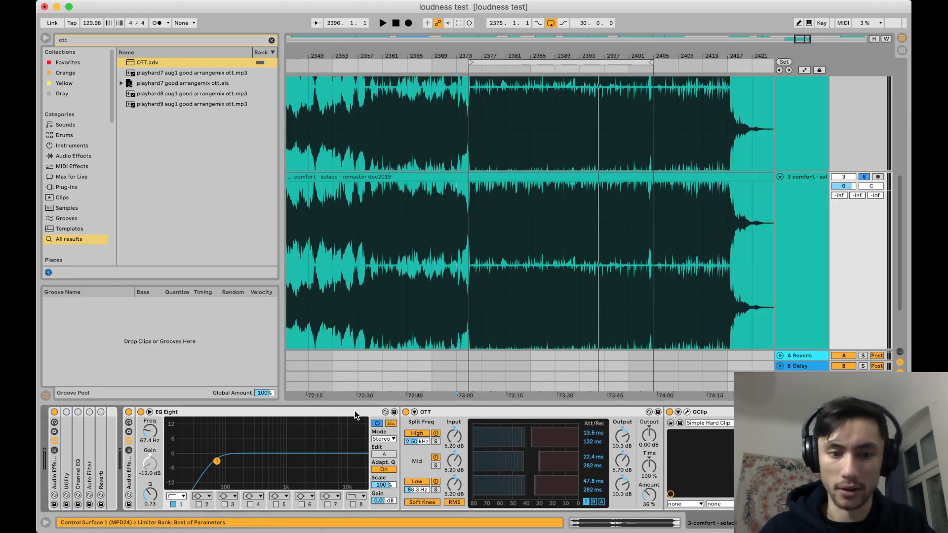
left_click(345, 415)
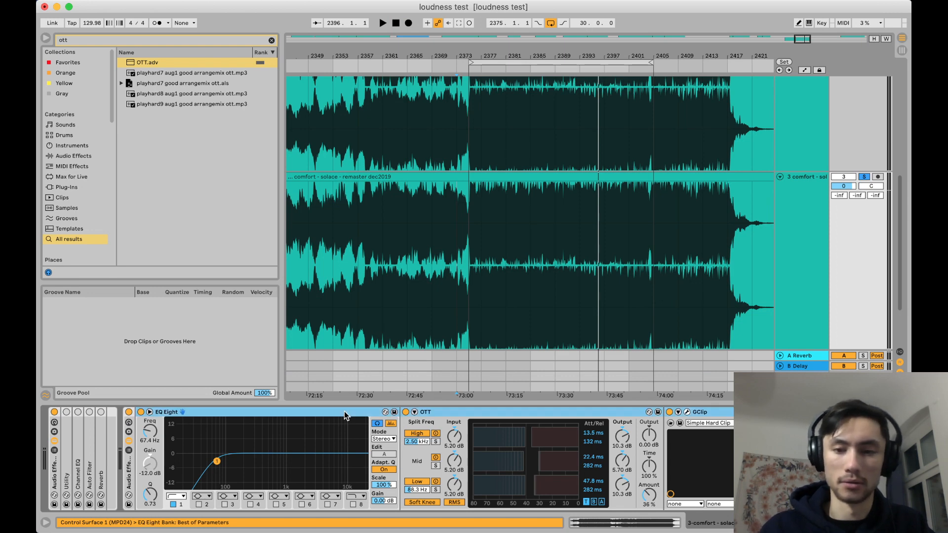
key("Delete")
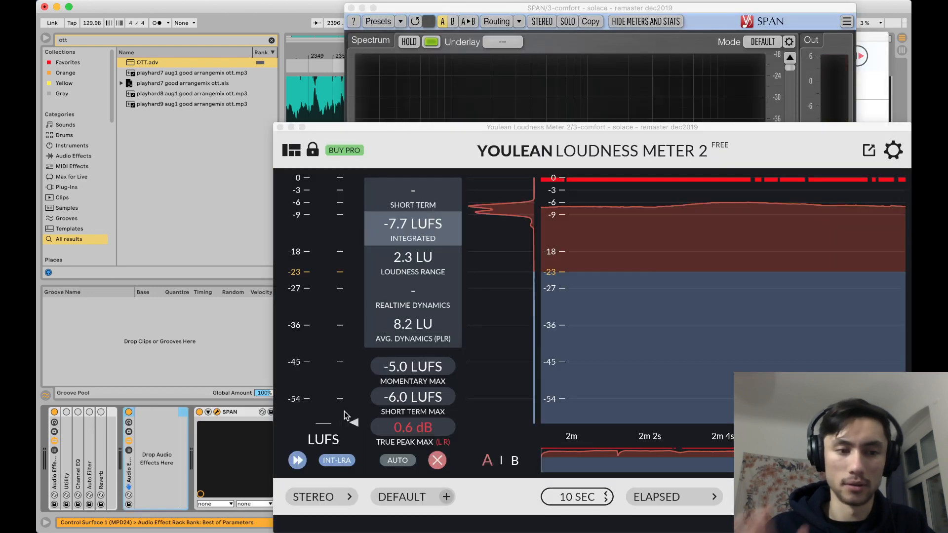
left_click(512, 132)
key("super+alt+p")
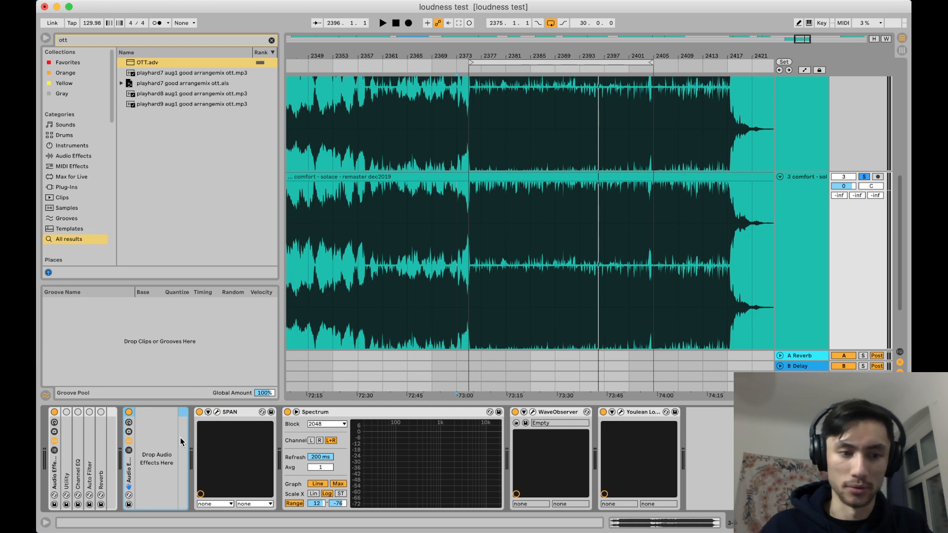
left_click(54, 474)
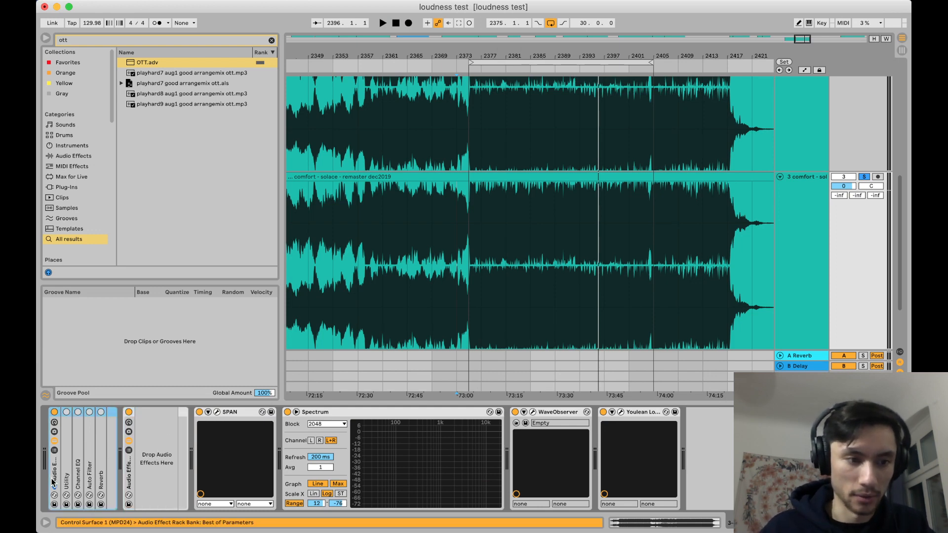
key("Delete")
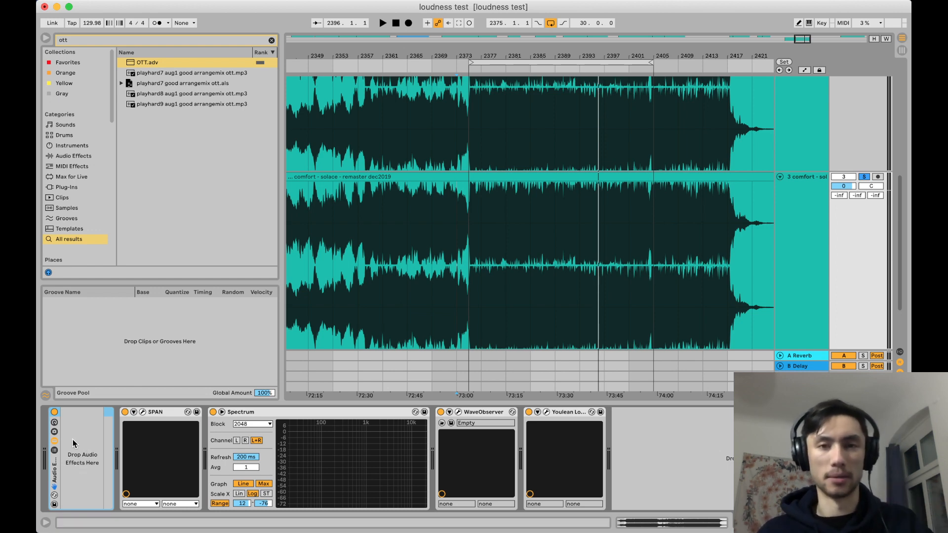
- Play the unprocessed duplicate track from bar 2373 and again from the drop at bar 2375, then stop
left_click(454, 301)
key("space")
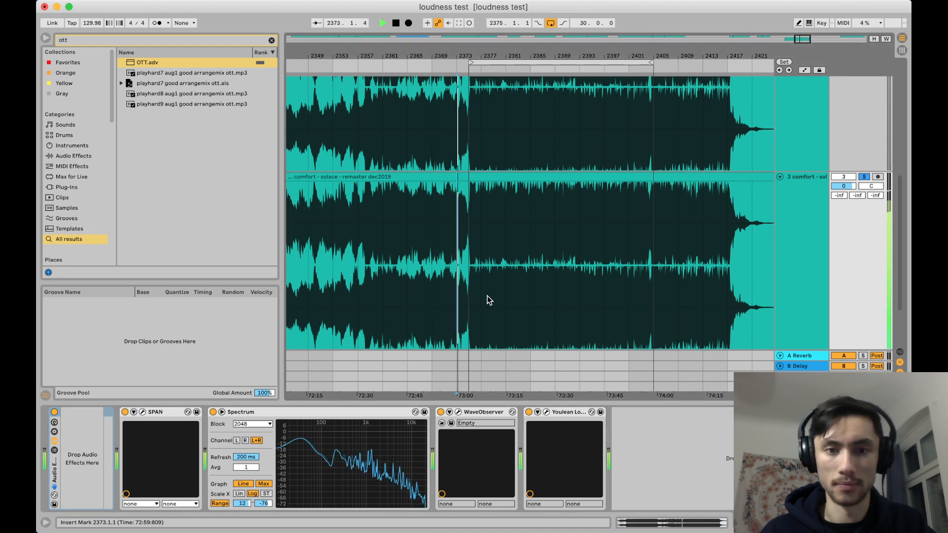
scroll(484, 299, "up", 5)
left_click(447, 307)
key("space")
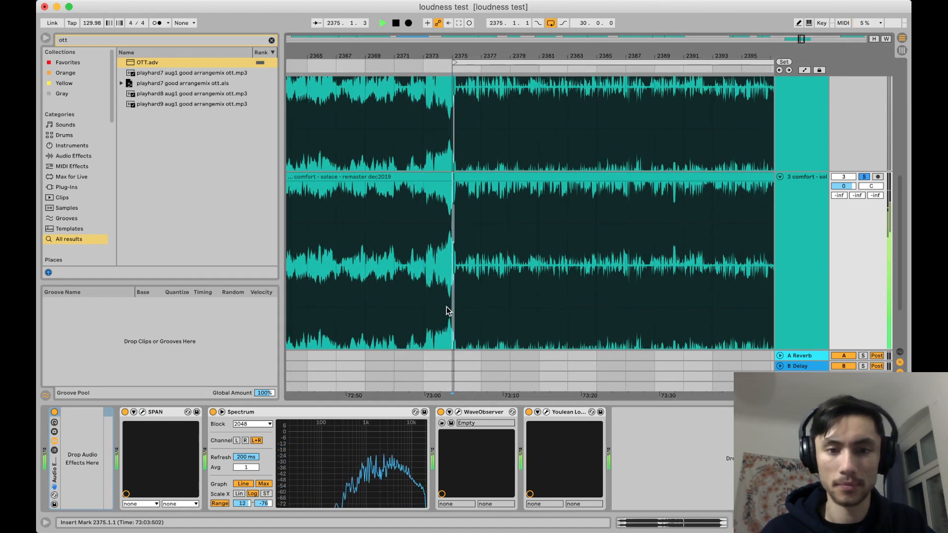
scroll(530, 267, "down", 3)
scroll(530, 266, "down", 3)
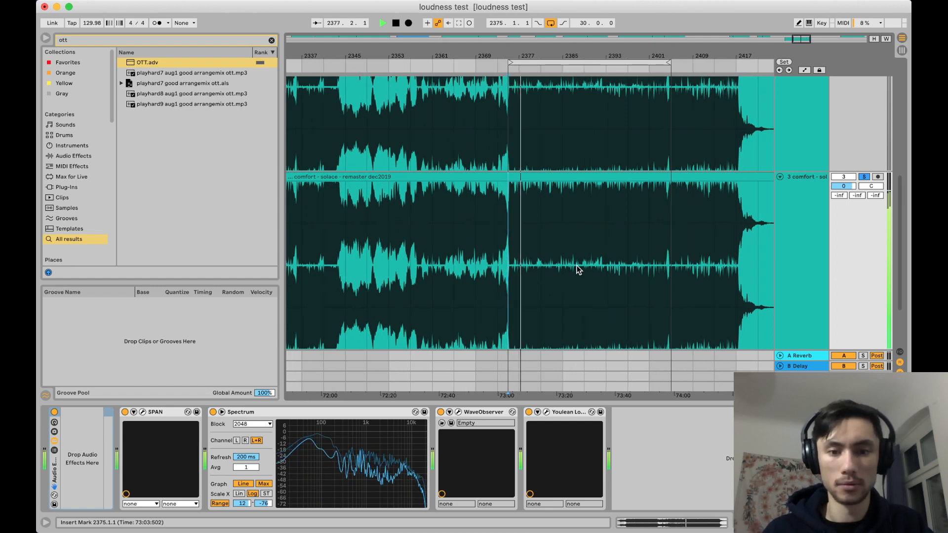
key("space")
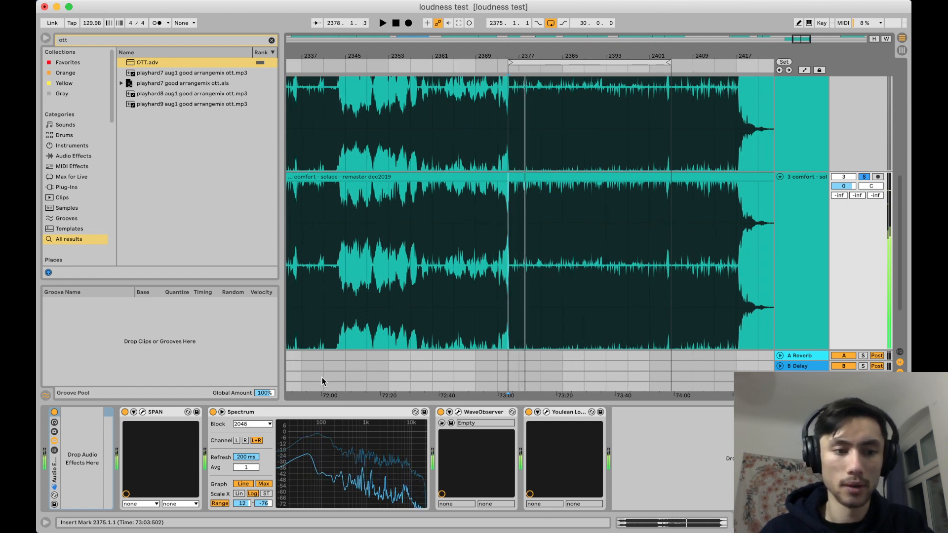
- Delete the Spectrum device from the duplicate track
left_click(270, 414)
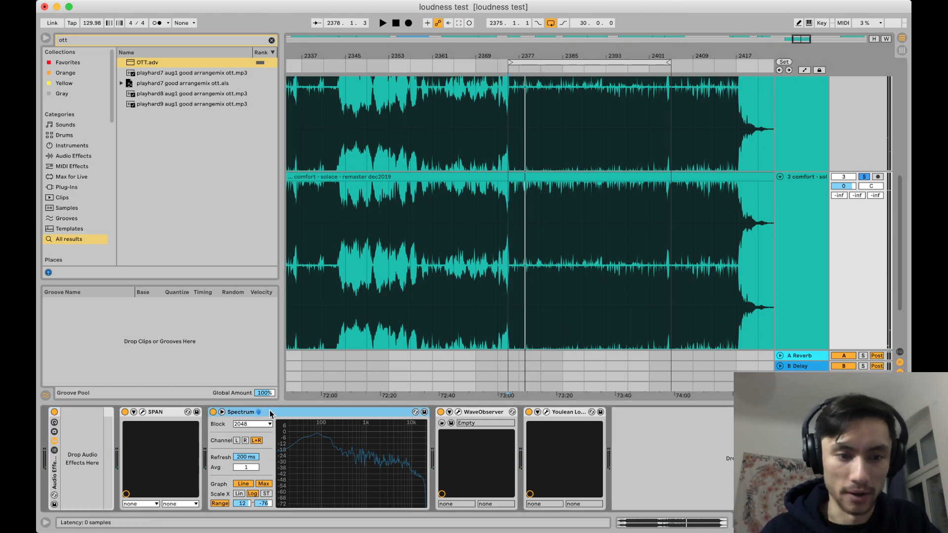
key("Delete")
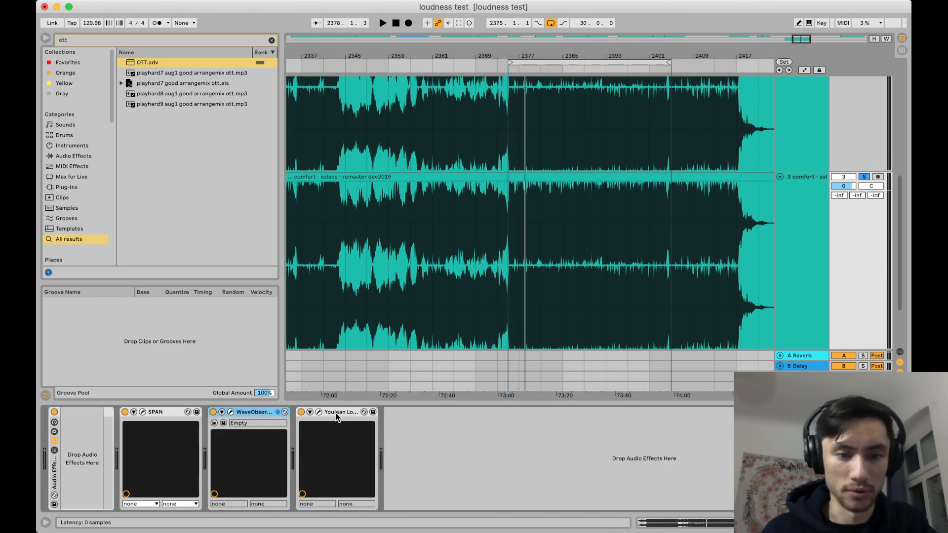
- Show the SPAN, Wave Observer and Youlean Loudness Meter windows and spread them out so they no longer cover each other
left_click(143, 413)
left_click_drag(427, 128, 628, 365)
left_click_drag(525, 8, 439, 96)
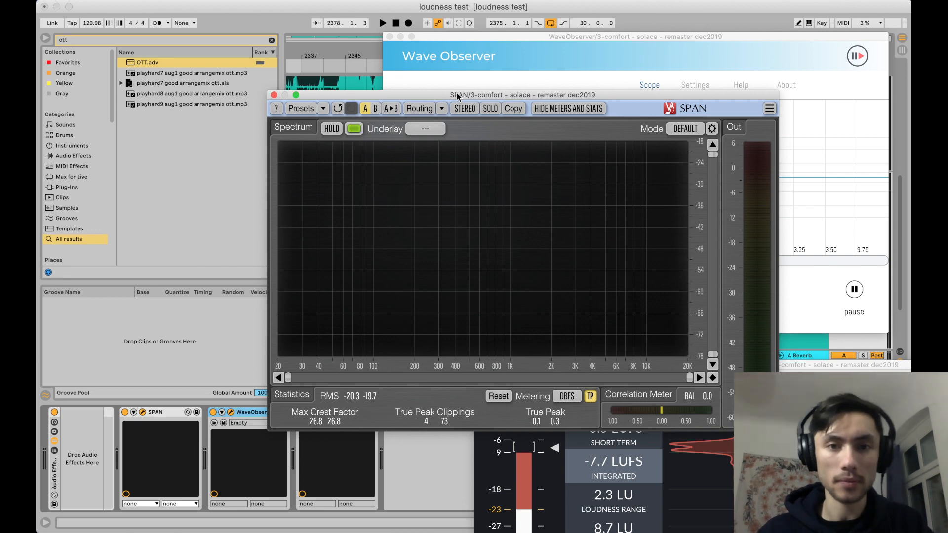
left_click_drag(440, 96, 547, 448)
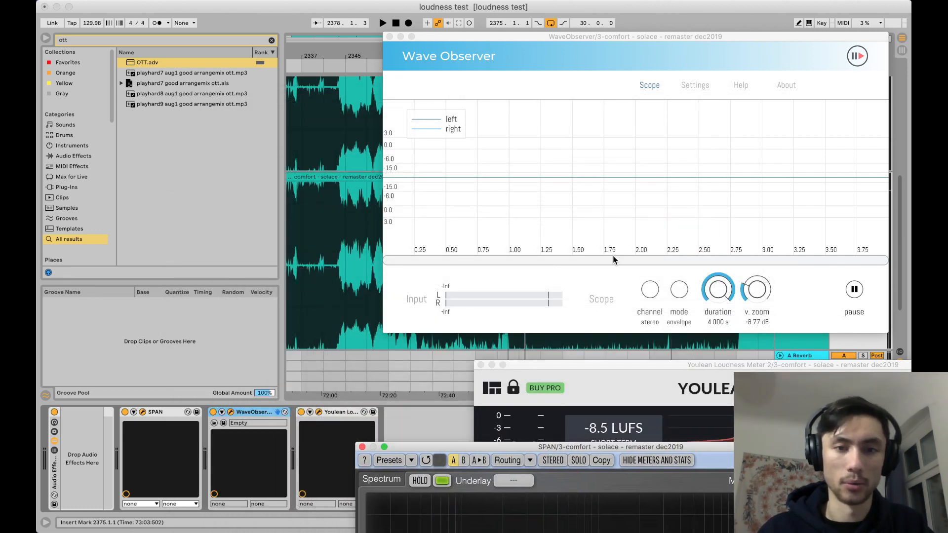
left_click_drag(573, 39, 584, 82)
- Play the duplicate track from bar 2345 while watching its waveform in Wave Observer, keeping the arrangement uncovered, then stop
left_click(354, 242)
key("space")
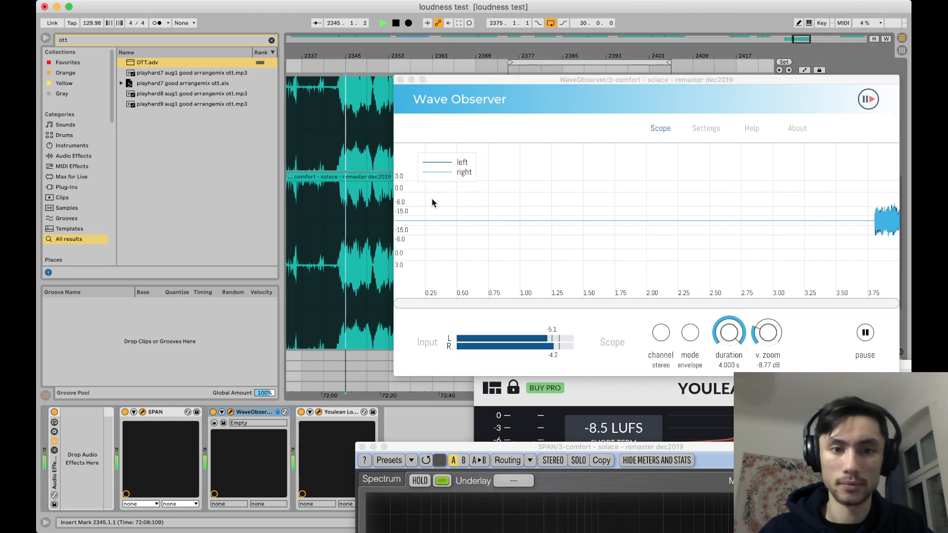
mouse_move(480, 80)
left_mouse_down()
mouse_move(487, 266)
mouse_move(437, 236)
left_mouse_up()
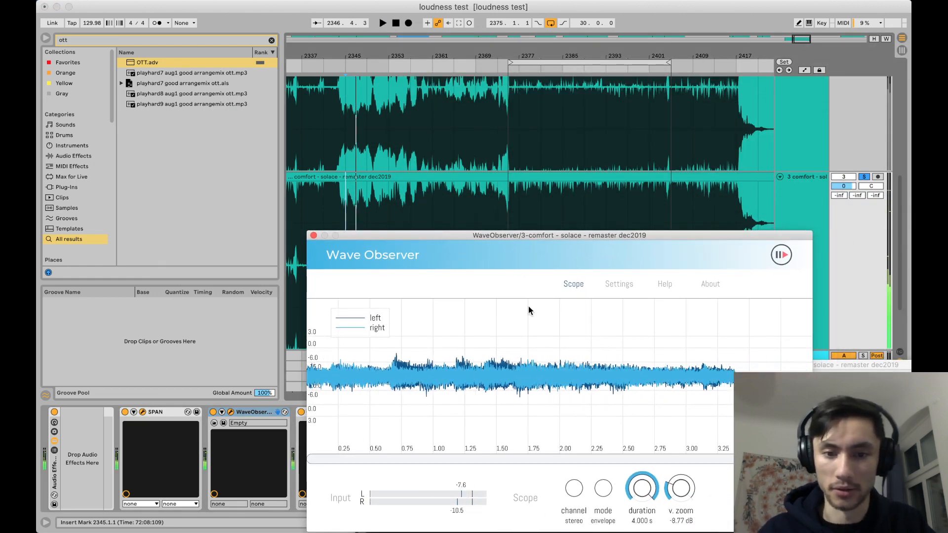
key("space")
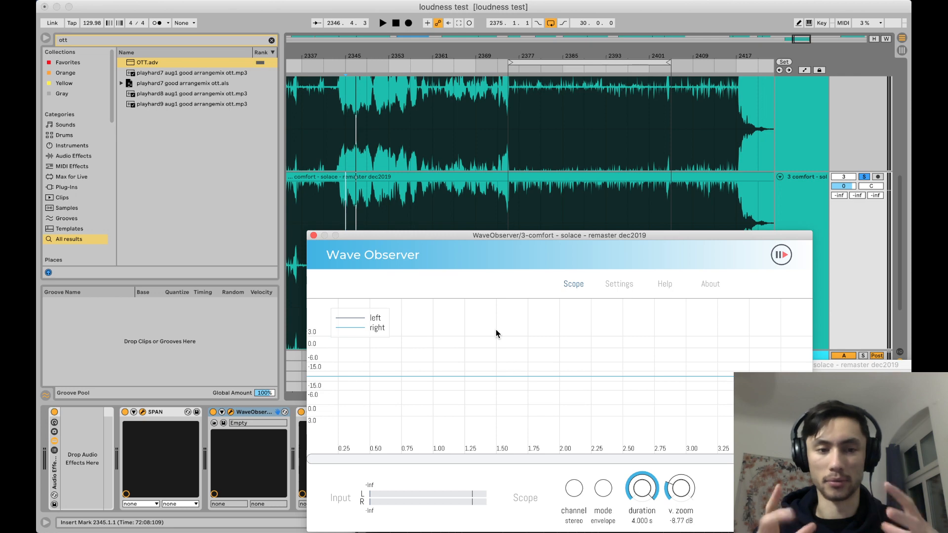
- Bring the Wave Observer and Youlean Loudness Meter windows fully into view, then lower both to uncover the arrangement
left_click_drag(530, 240, 521, 80)
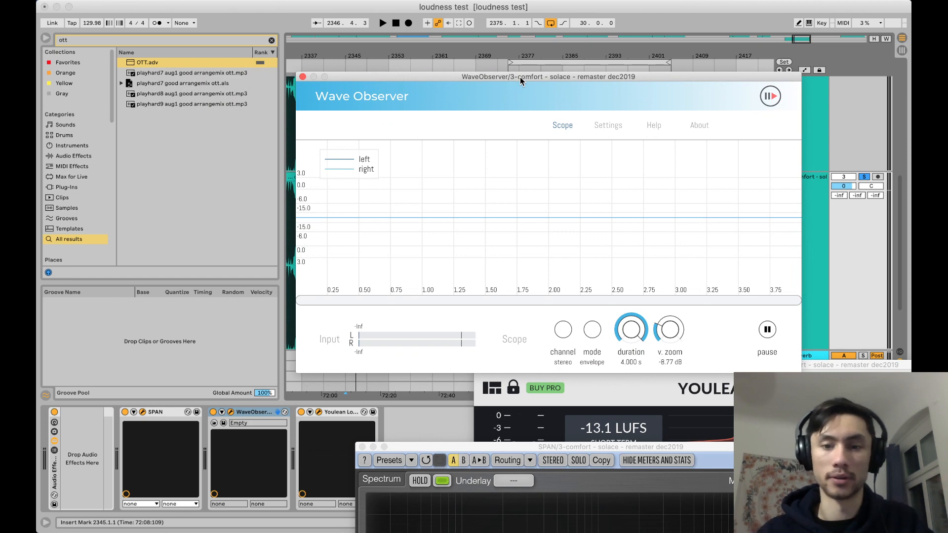
left_click_drag(827, 368, 590, 119)
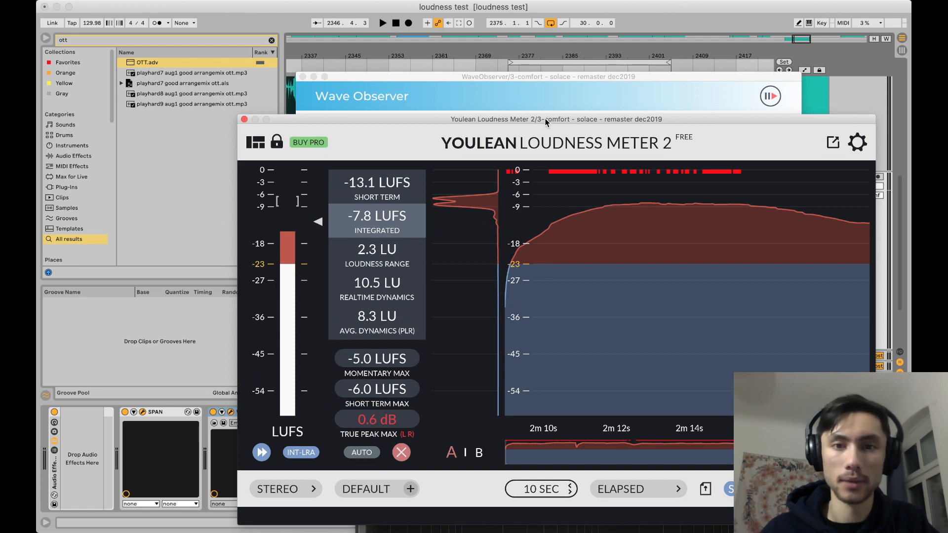
left_click_drag(535, 118, 668, 377)
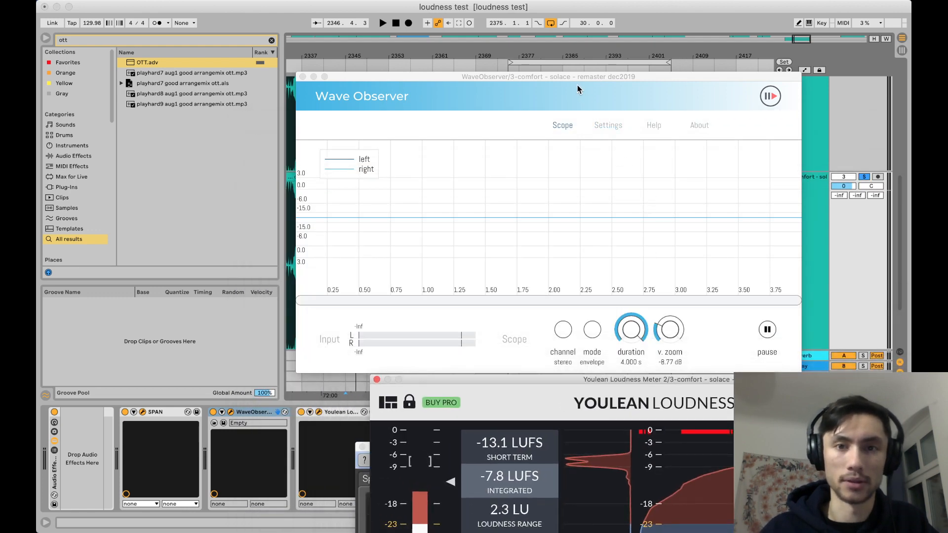
left_click_drag(561, 80, 591, 319)
- Play the duplicate track from bar 2375 and raise the Wave Observer and Youlean Loudness Meter windows to see their readings
scroll(563, 219, "up", 2)
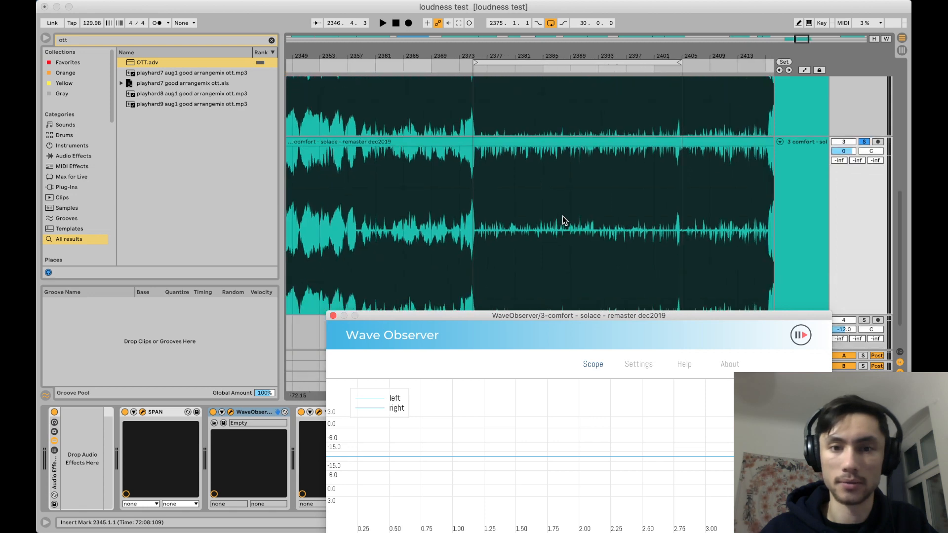
left_click(471, 232)
left_click(475, 242)
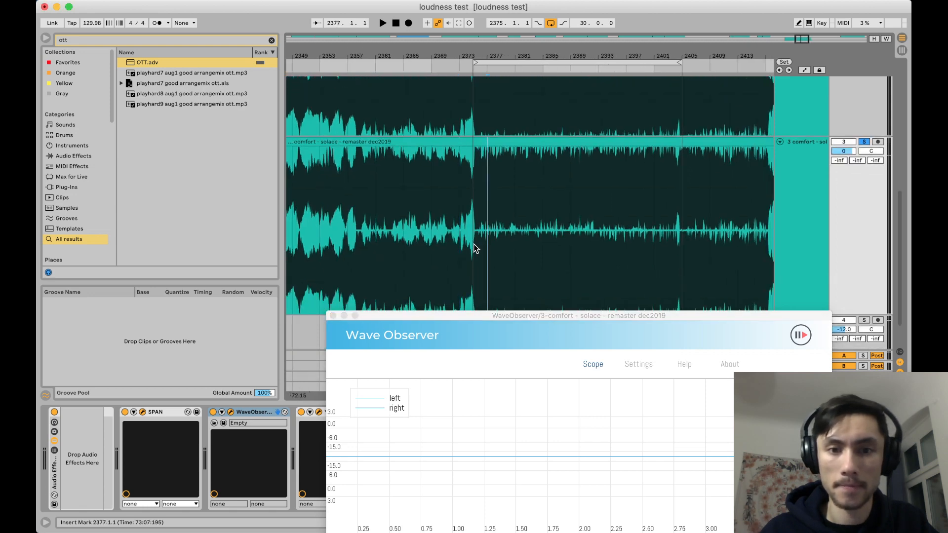
scroll(475, 248, "up", 2)
left_click(473, 253)
key("space")
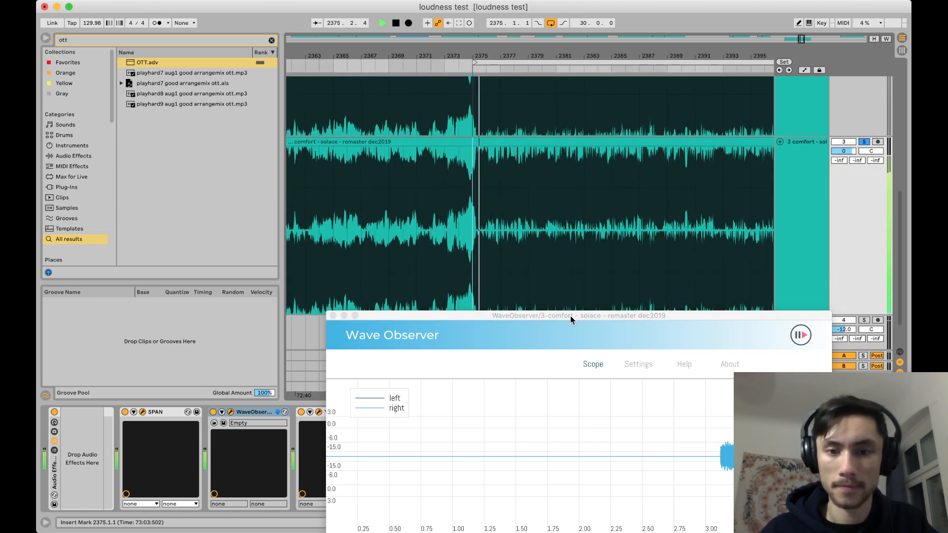
left_click_drag(571, 320, 244, 37)
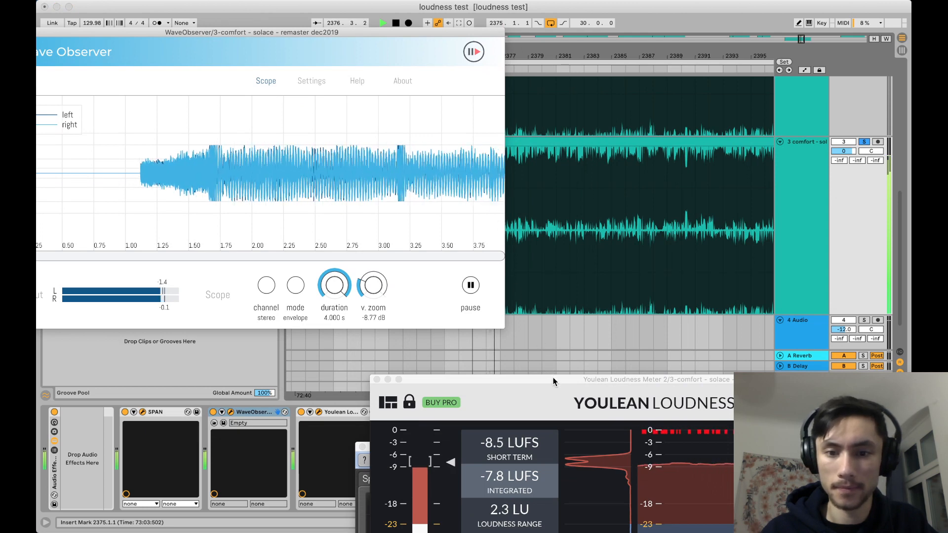
left_click_drag(553, 381, 401, 56)
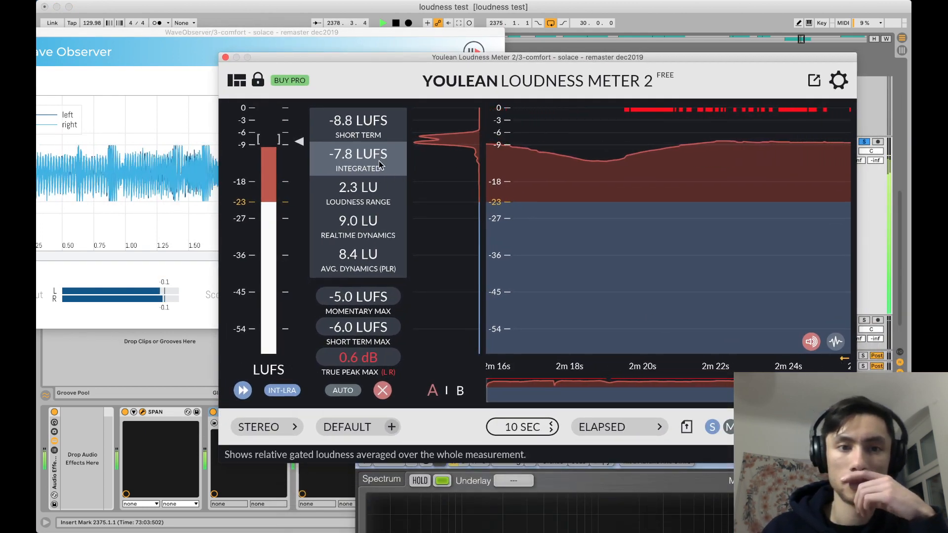
- Reset the Youlean Loudness Meter measurement, measure the loudness of the playing passage, and stop playback
left_click(382, 390)
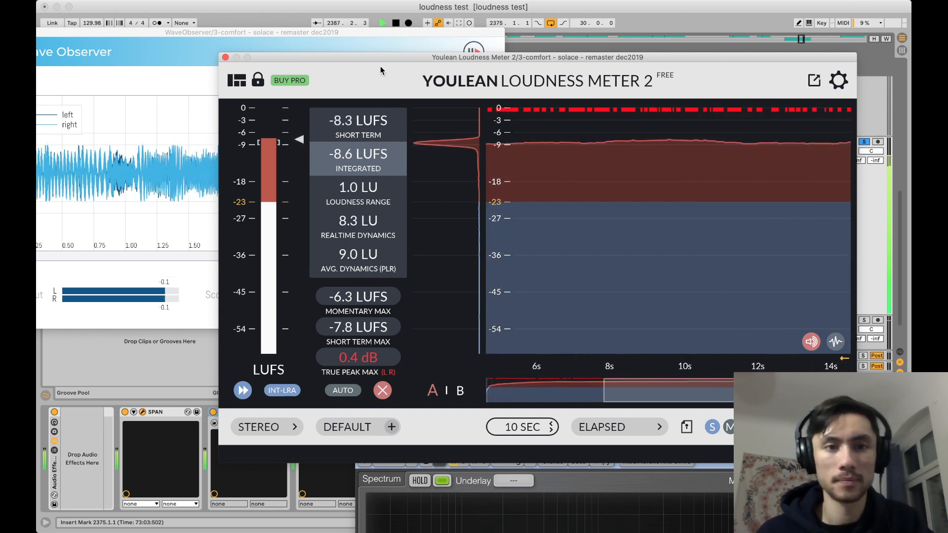
left_click_drag(368, 56, 413, 50)
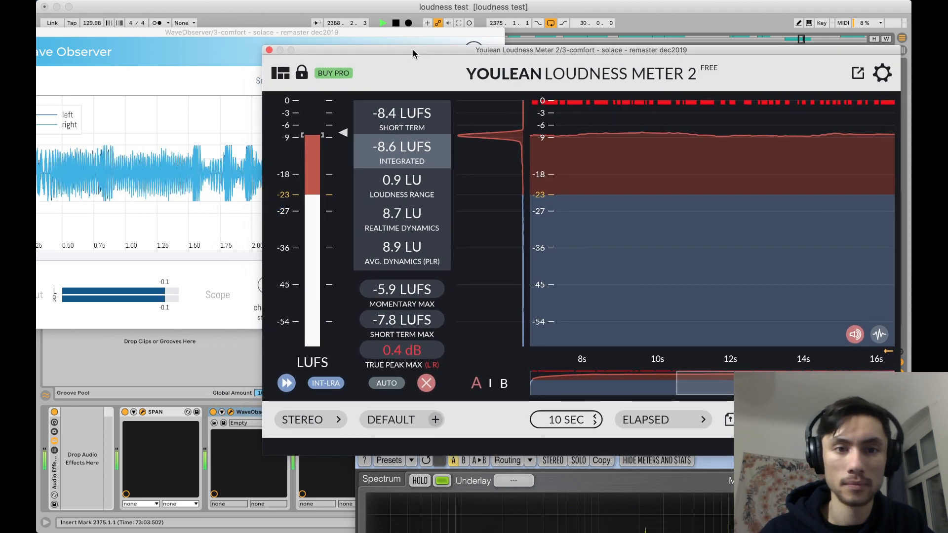
key("space")
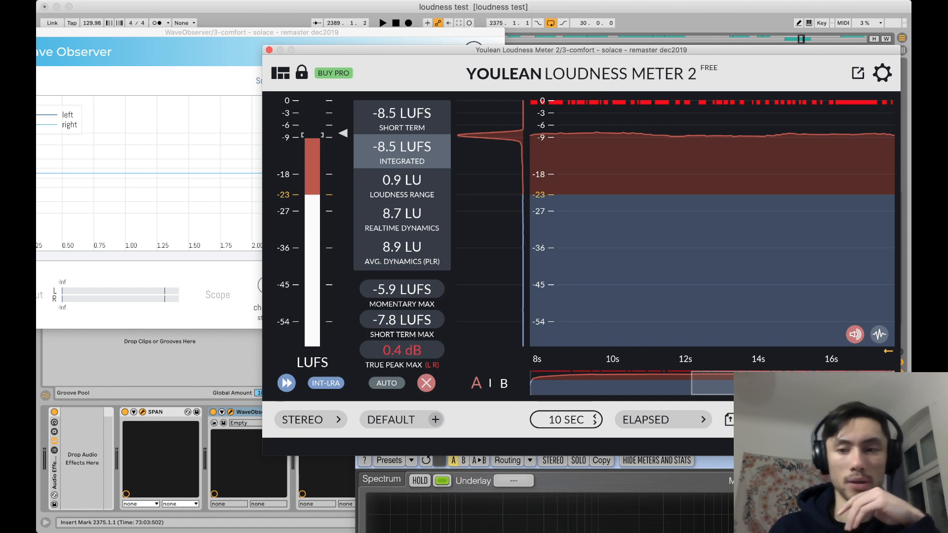
- Bring the SPAN window fully into view, play the track from bar 2375, and freeze the spectrum with Hold before stopping
left_click(790, 486)
left_click_drag(801, 448, 780, 103)
left_click(633, 6)
key("space")
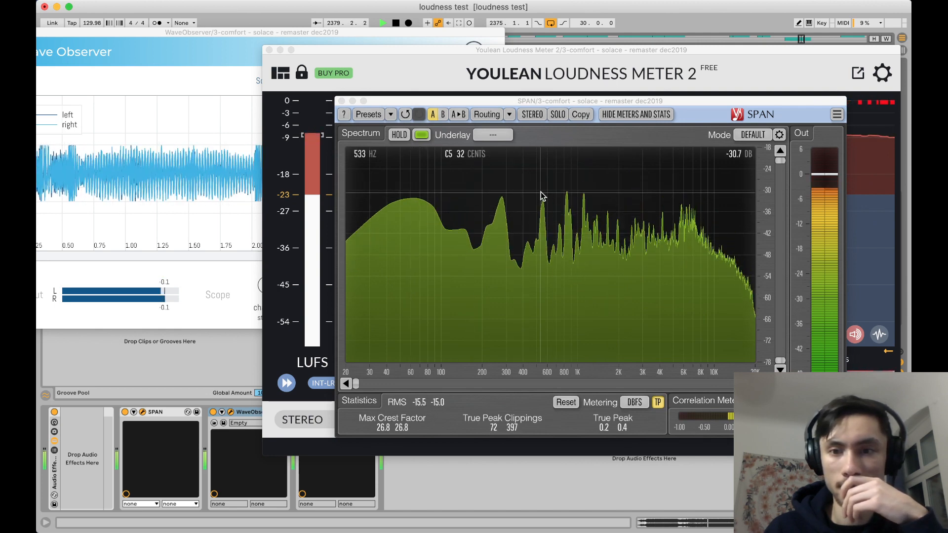
left_click(399, 134)
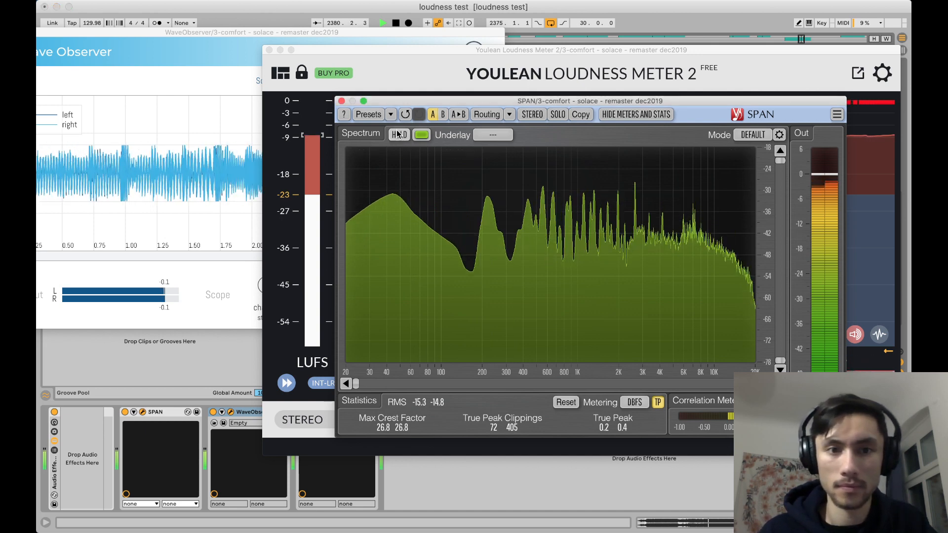
key("space")
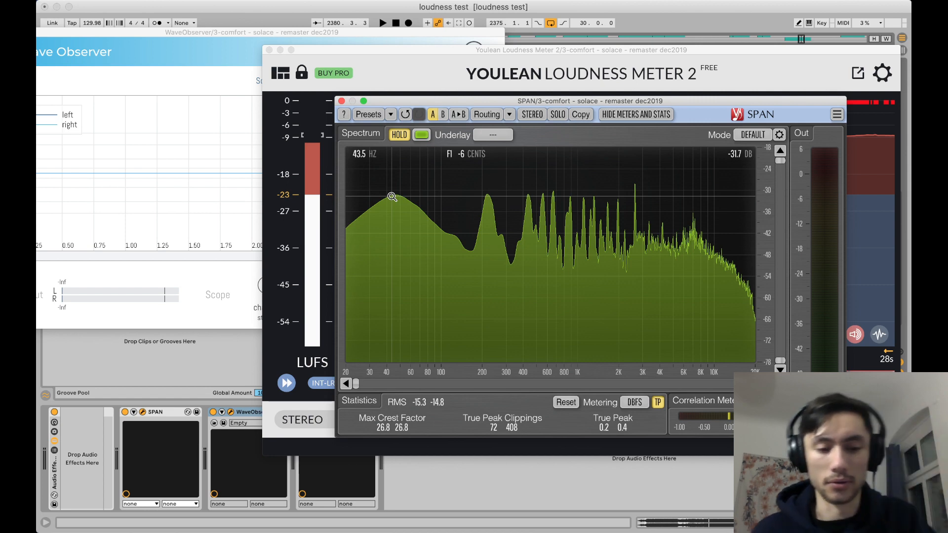
key("super+Tab")
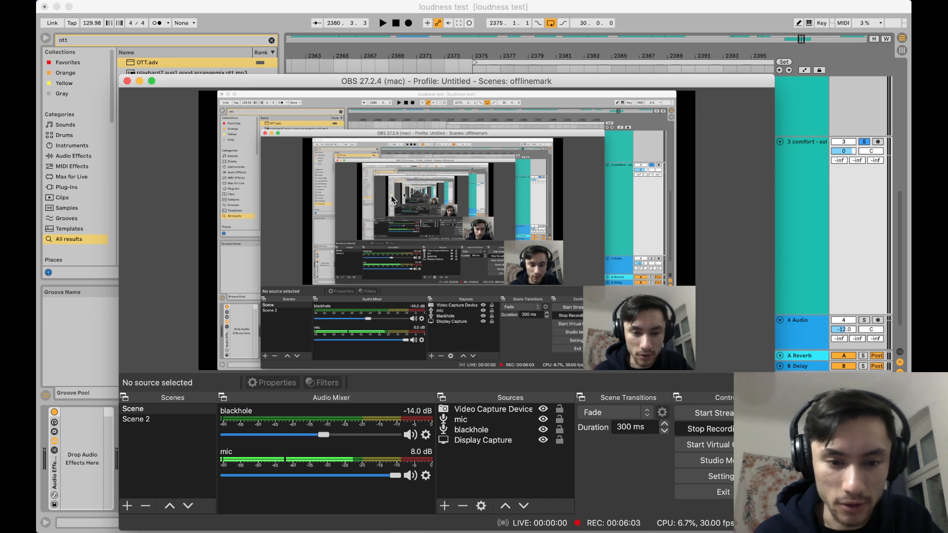
key("super+Tab")
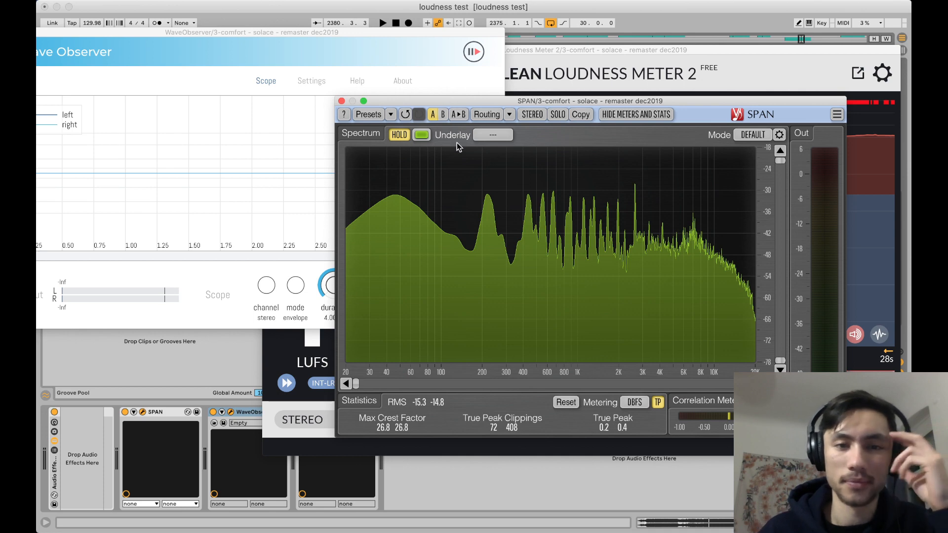
mouse_move(394, 205)
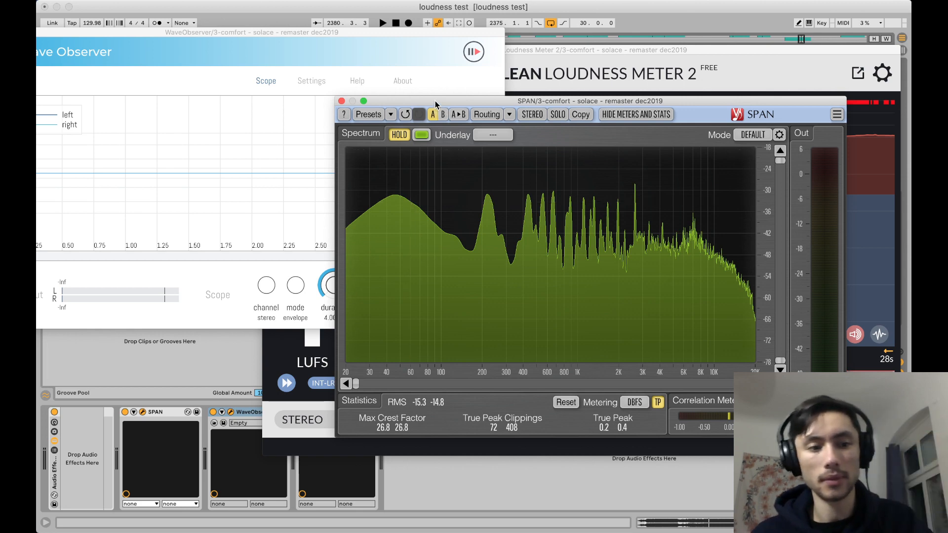
left_click_drag(434, 101, 455, 101)
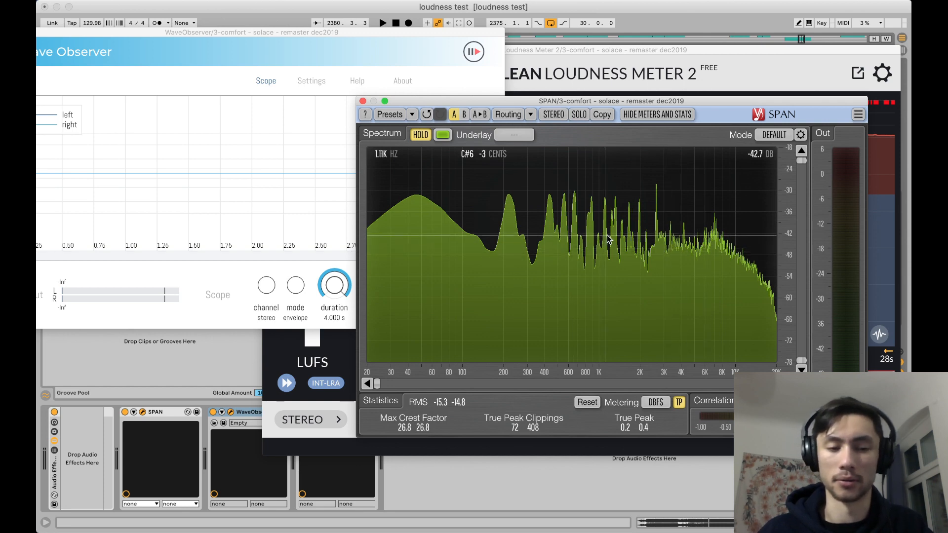
- Uncover the browser, search for "eq", and add EQ Eight at the start of the duplicate track's device chain
left_click(420, 478)
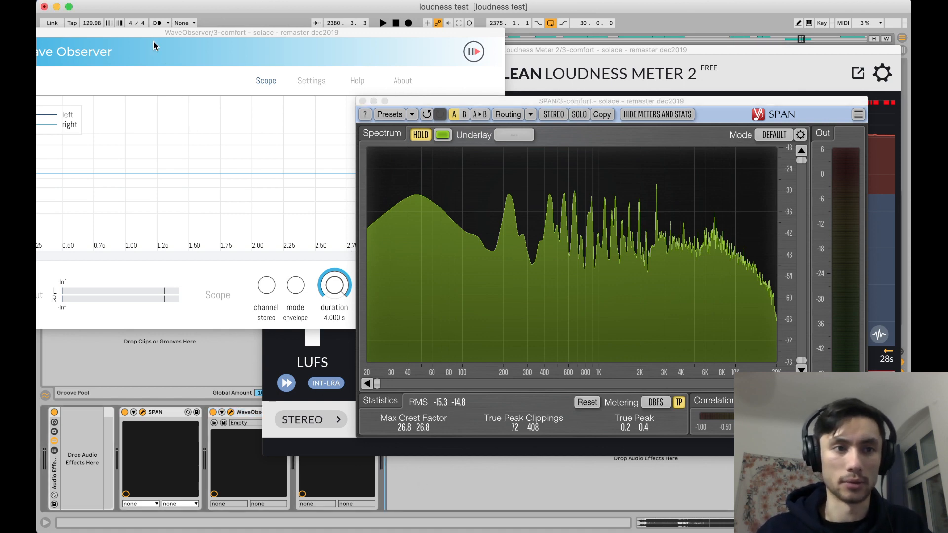
left_click_drag(153, 46, 510, 251)
left_click(196, 43)
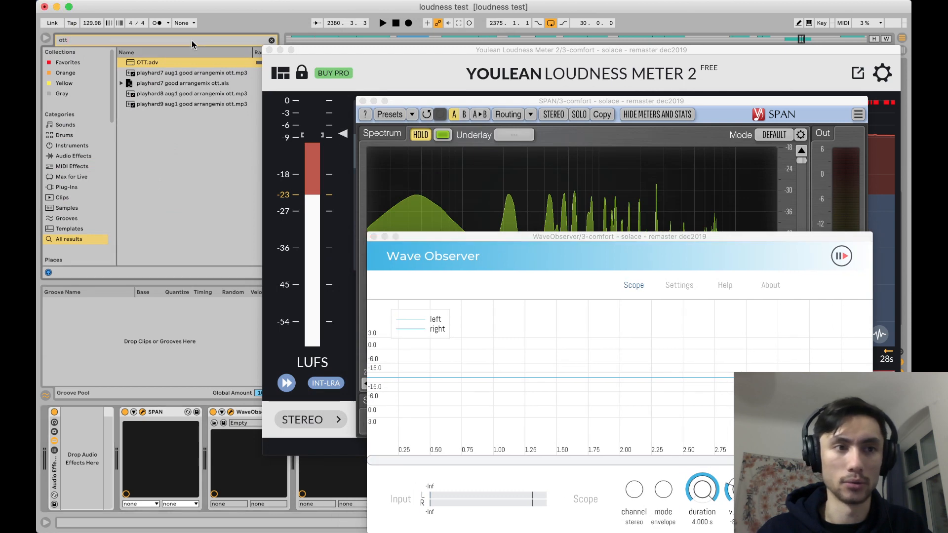
left_click(194, 44)
key("BackSpace")
type("eq8")
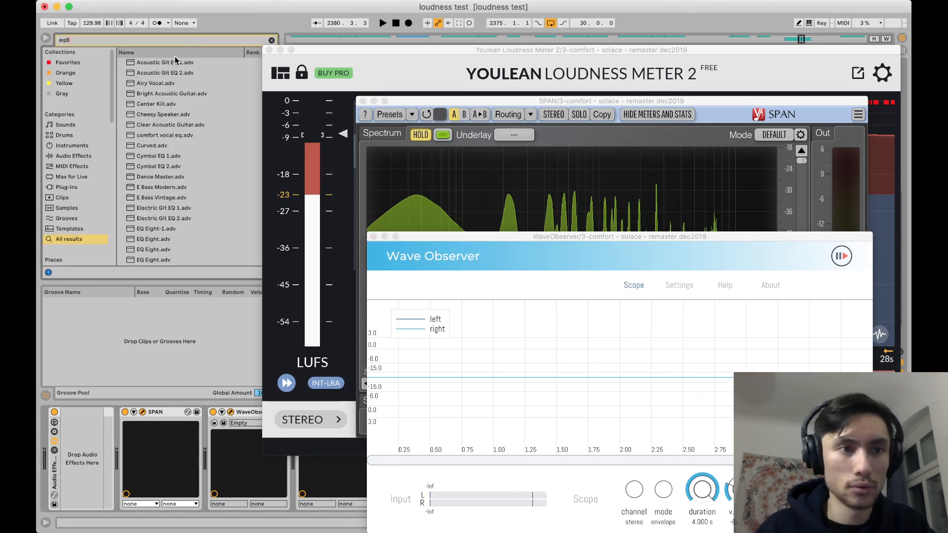
key("BackSpace")
type("8")
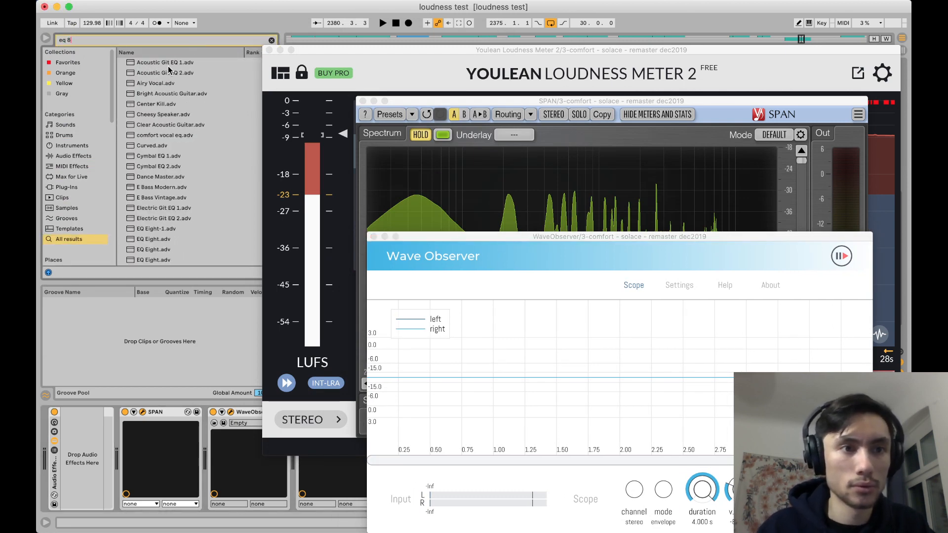
key("BackSpace")
left_click_drag(151, 66, 61, 448)
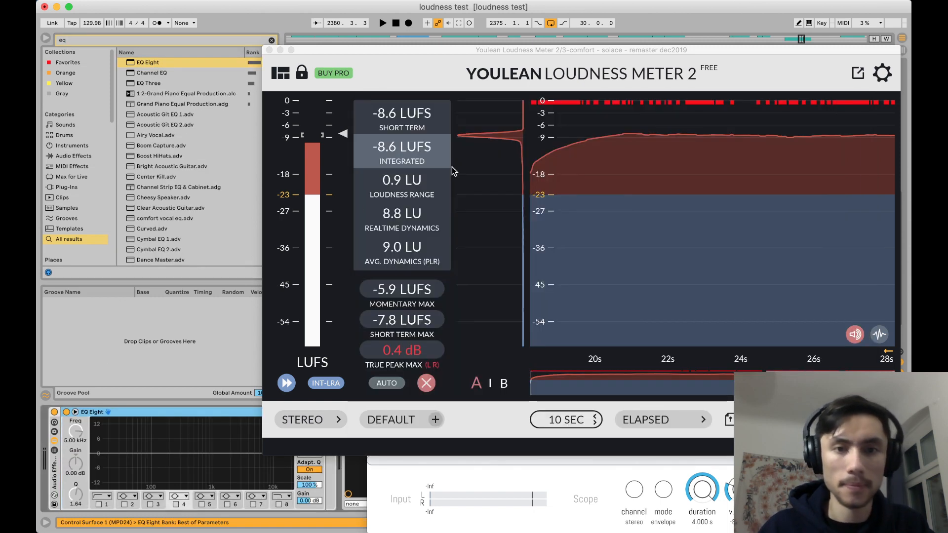
- Move Youlean Loudness Meter off EQ Eight and enable band 1 as a low cut at 16.3 Hz with Q 0.72
left_click_drag(407, 57, 555, 445)
left_click(98, 504)
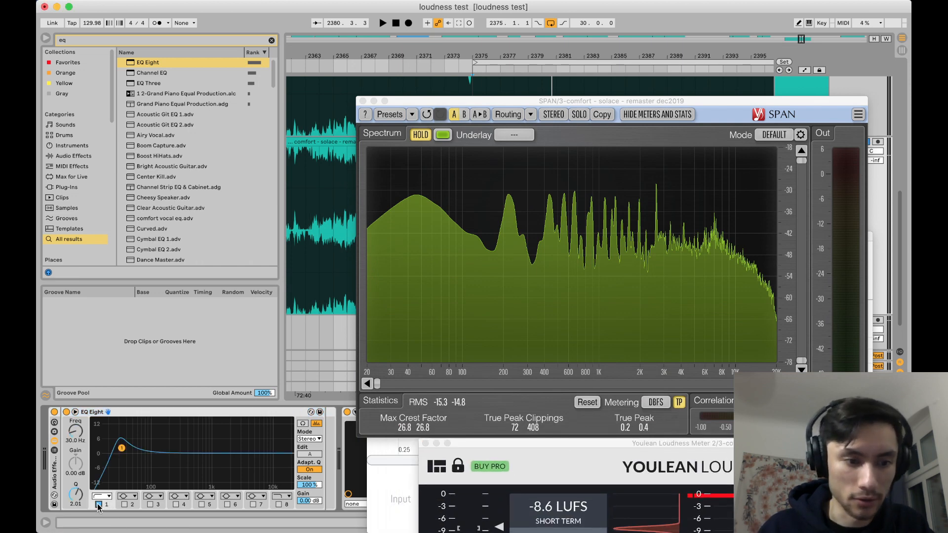
left_click_drag(121, 450, 123, 462)
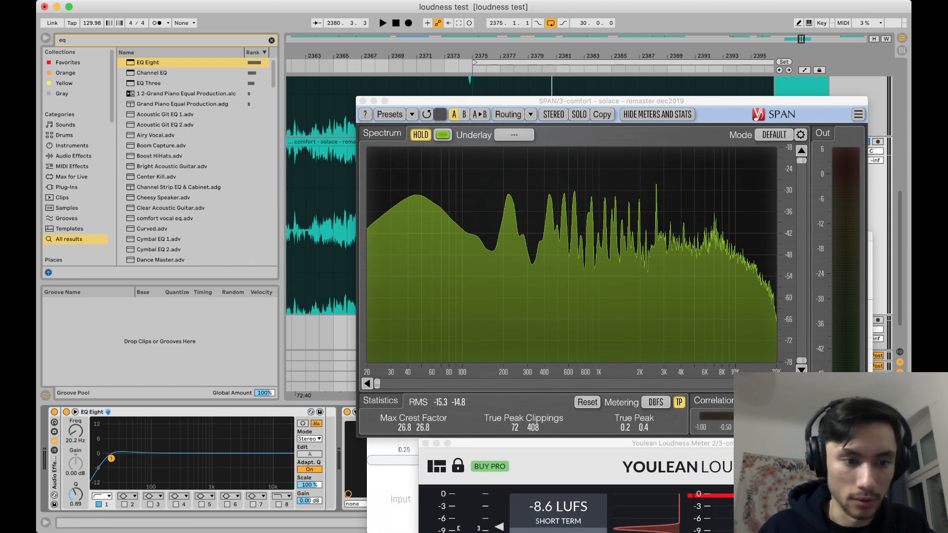
- Play the track with the loop shortened to 14 bars from bar 2375, and release SPAN's spectrum hold
key("space")
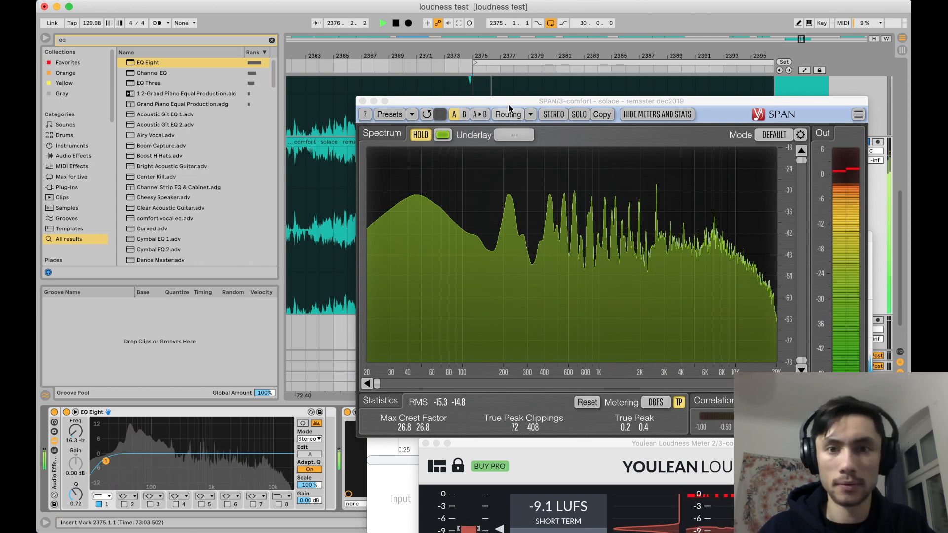
left_click_drag(496, 103, 522, 189)
scroll(730, 91, "down", 4)
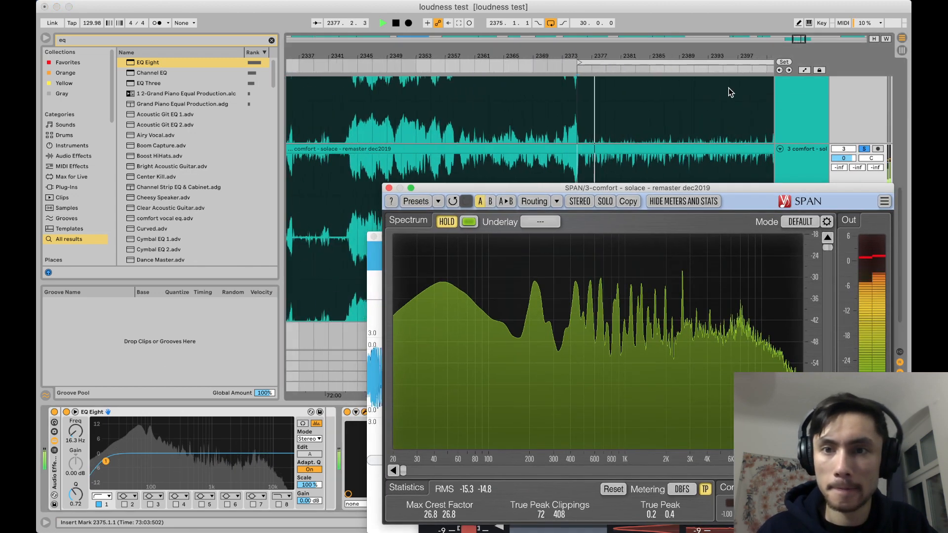
scroll(738, 88, "right", 2)
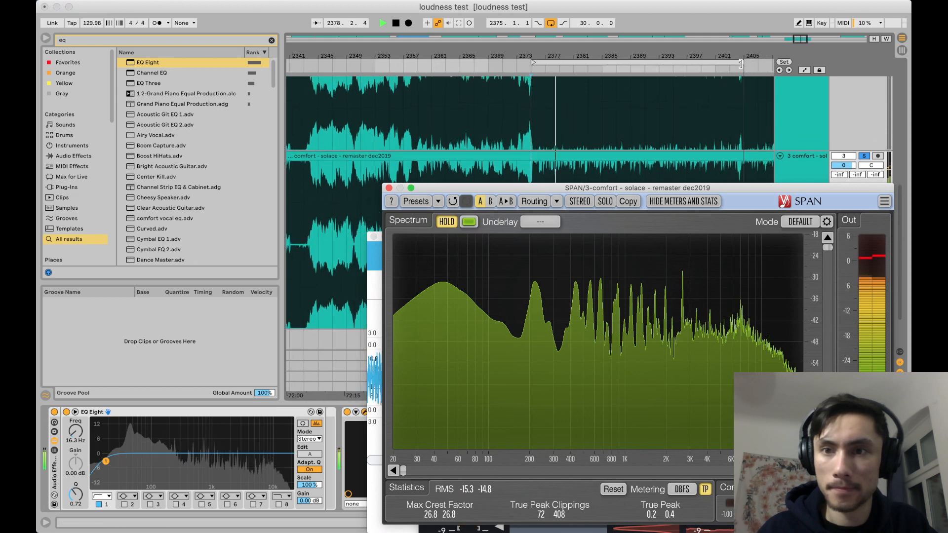
left_click_drag(744, 63, 623, 72)
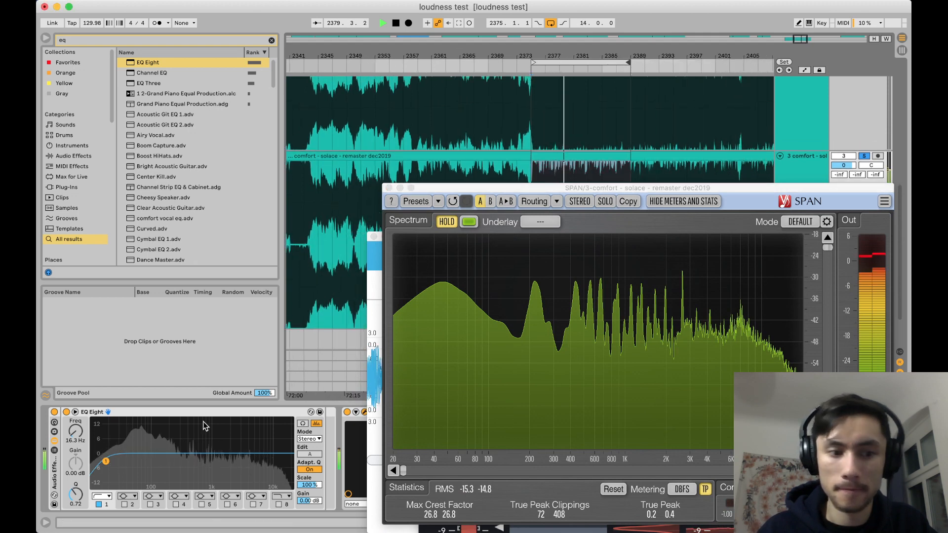
left_click(447, 222)
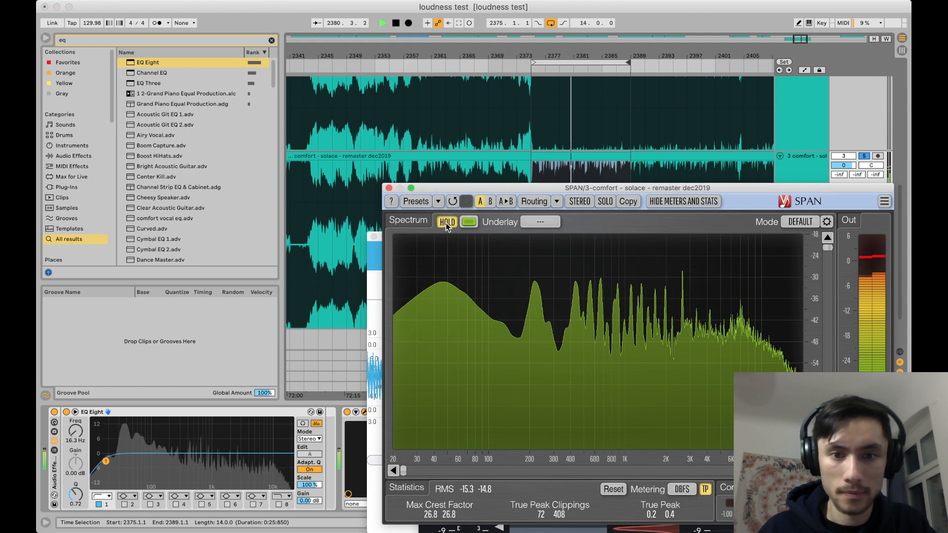
- Set EQ Eight's low cut to 56.7 Hz with Q 0.51 and compare the loop with the device bypassed and active
left_click_drag(78, 438, 78, 439)
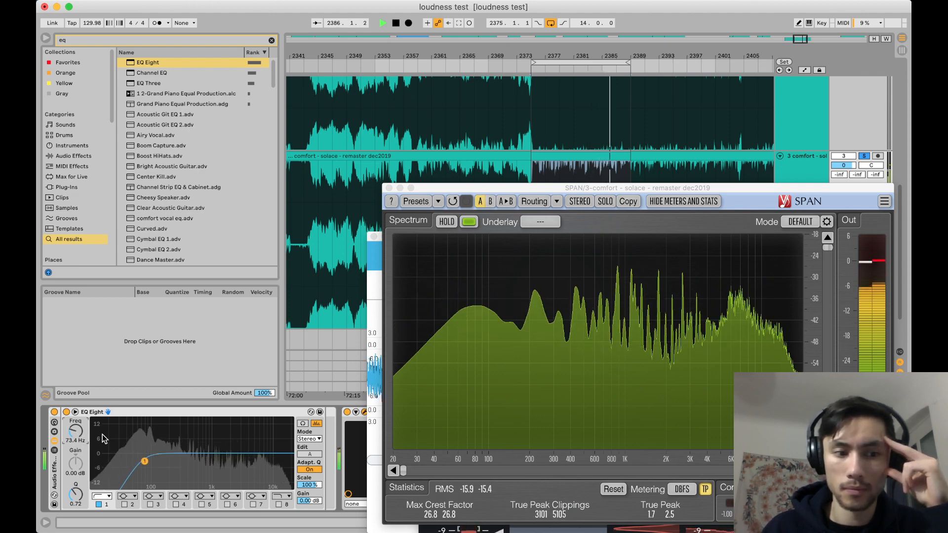
left_click_drag(147, 466, 142, 470)
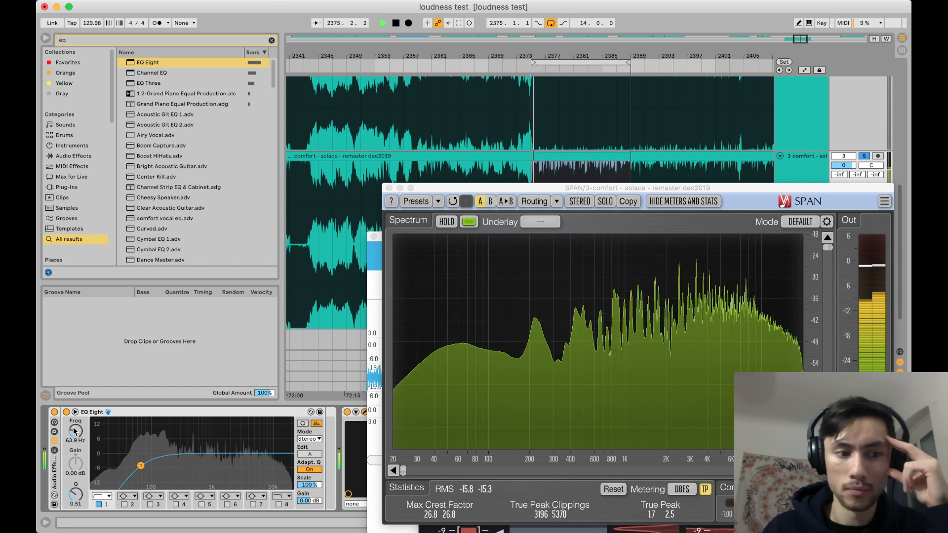
left_click_drag(74, 431, 75, 430)
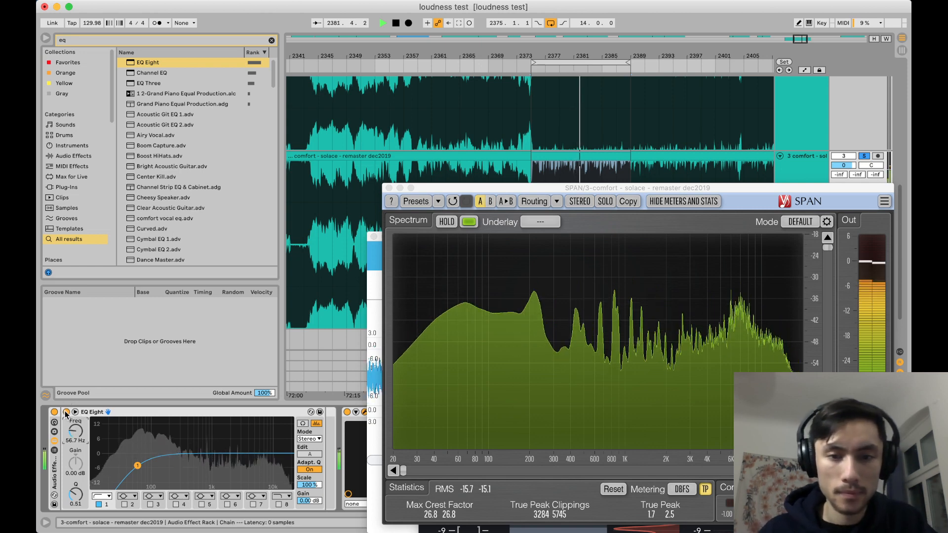
left_click(66, 412)
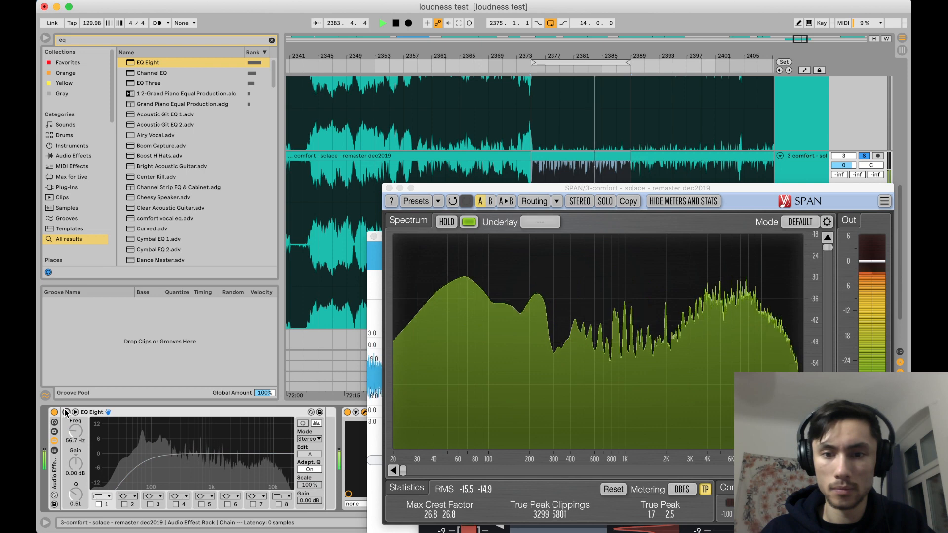
left_click(66, 412)
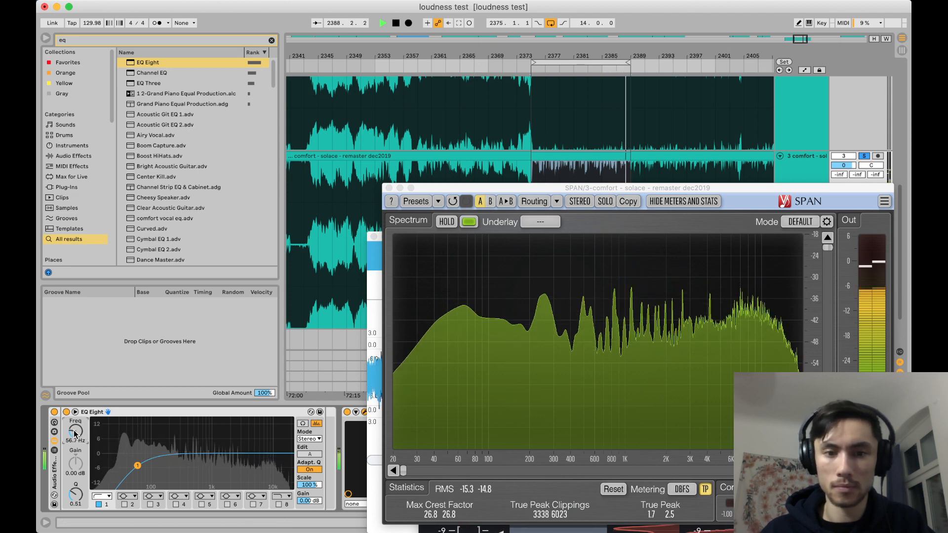
- Set EQ Eight's low cut frequency to 63.9 Hz while the loop plays, then stop playback
left_click_drag(74, 434, 74, 433)
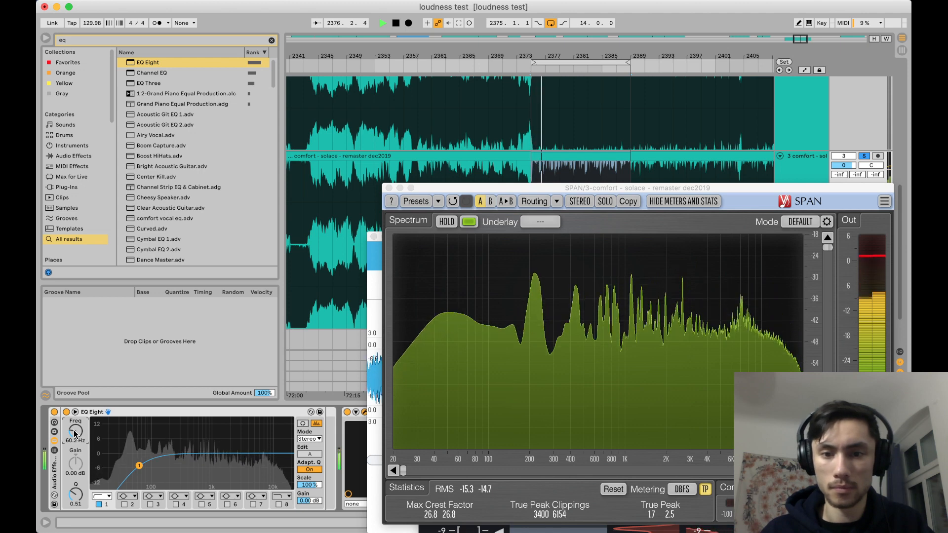
left_click_drag(74, 434, 74, 433)
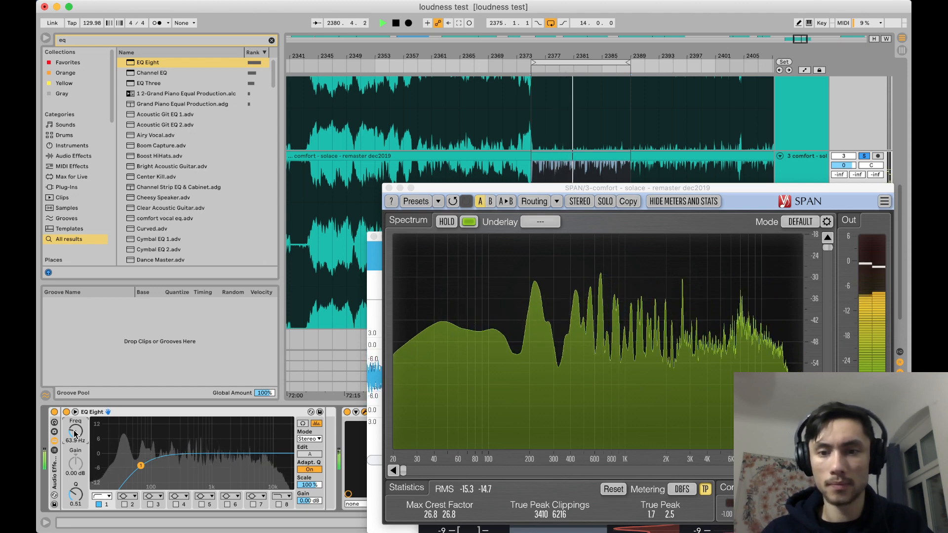
key("space")
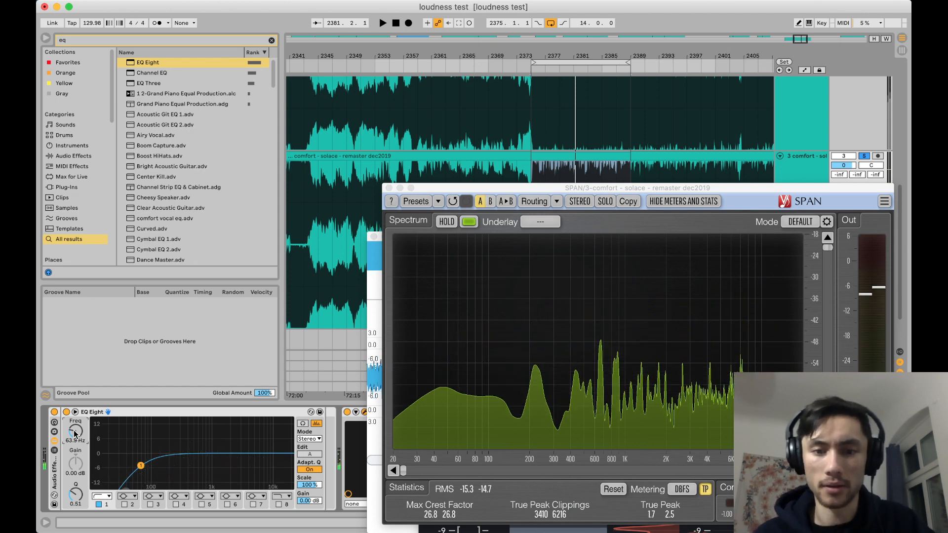
- Play the loop with the 63.9 Hz low cut active, hold SPAN's spectrum, and stop playback
key("space")
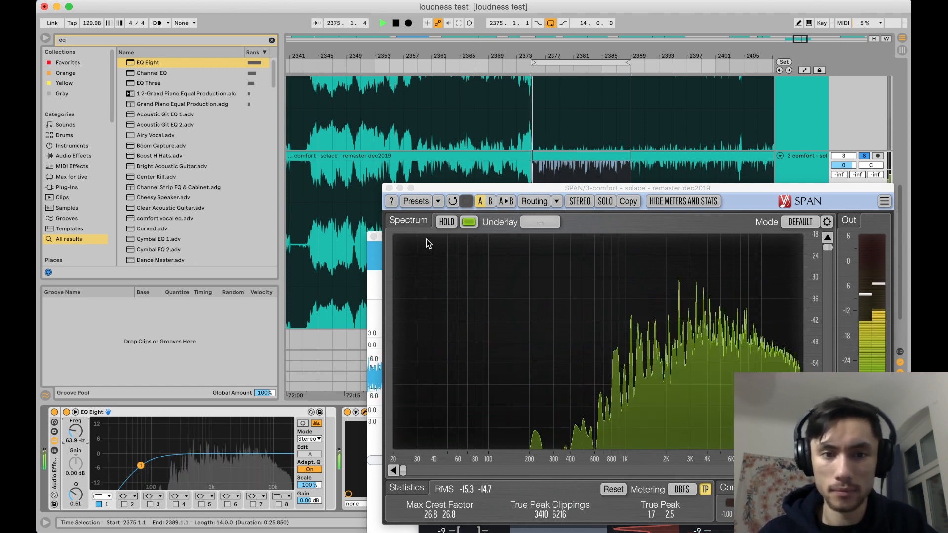
left_click(446, 221)
key("space")
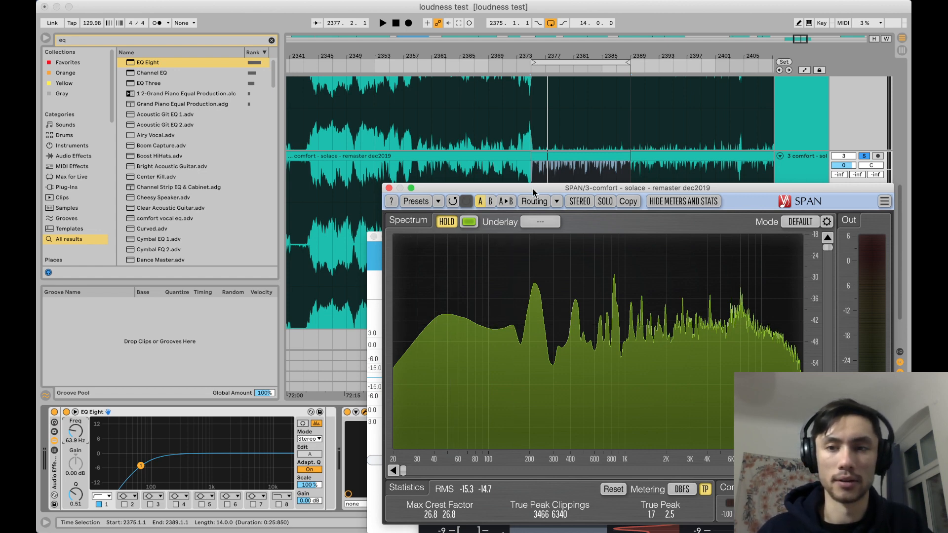
- Move SPAN out of the way and reposition Wave Observer so that its entire scope is in view
left_click_drag(533, 193, 556, 239)
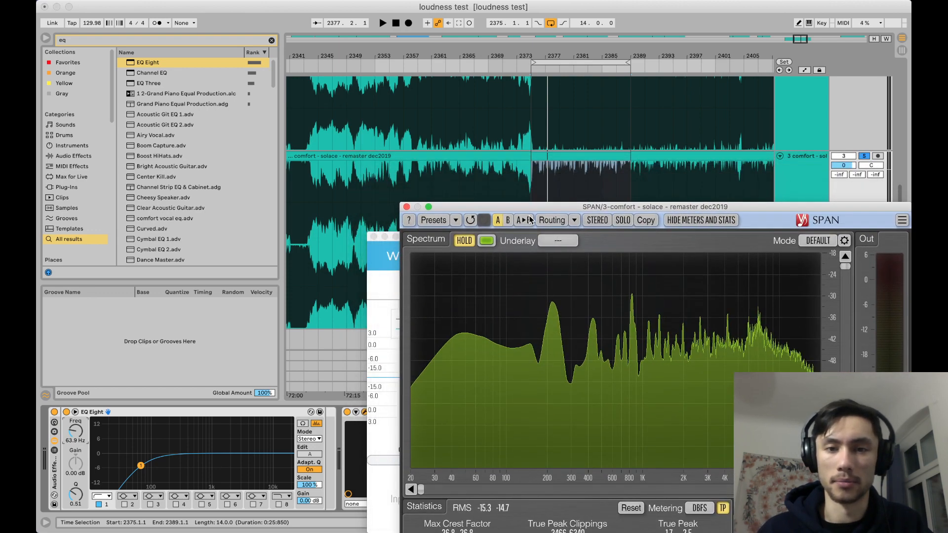
left_click_drag(511, 204, 569, 288)
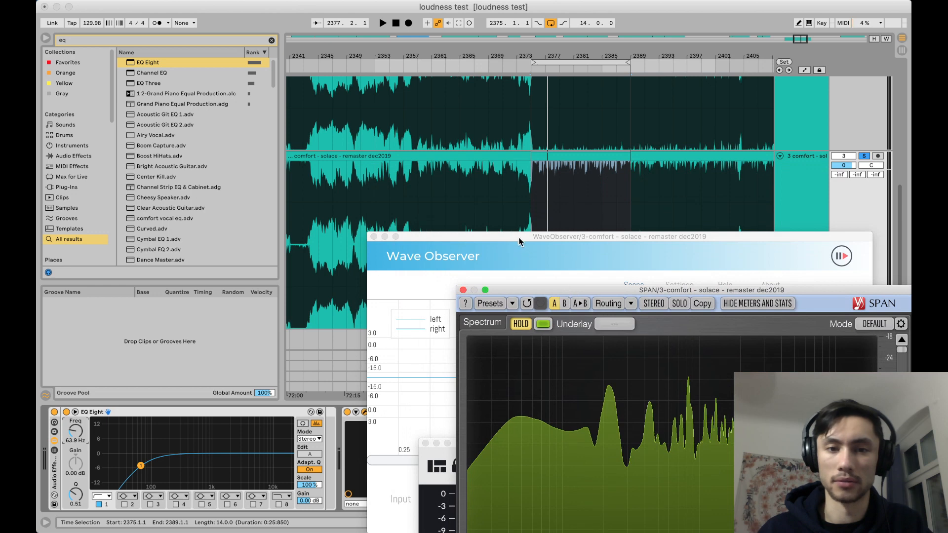
left_click_drag(527, 235, 531, 43)
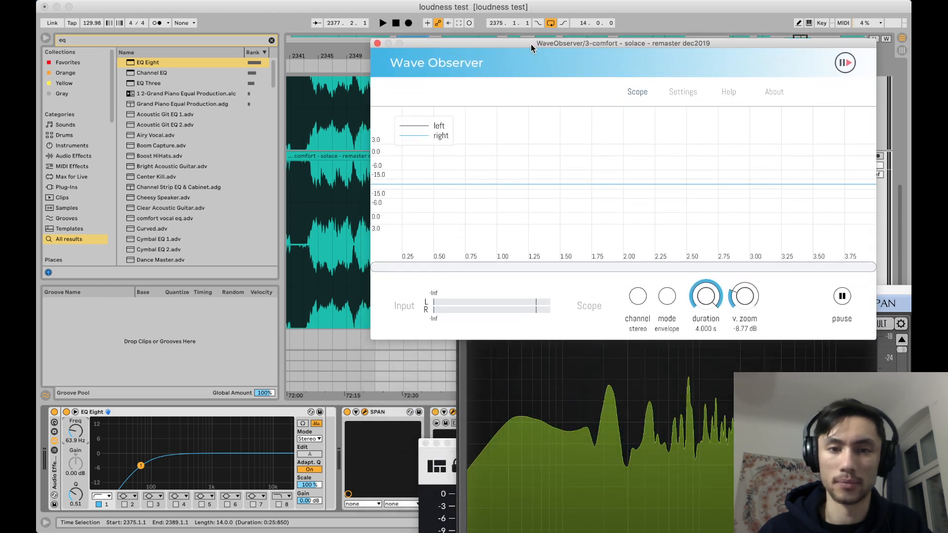
- Play the loop, freeze its waveform in Wave Observer, and stop playback
key("space")
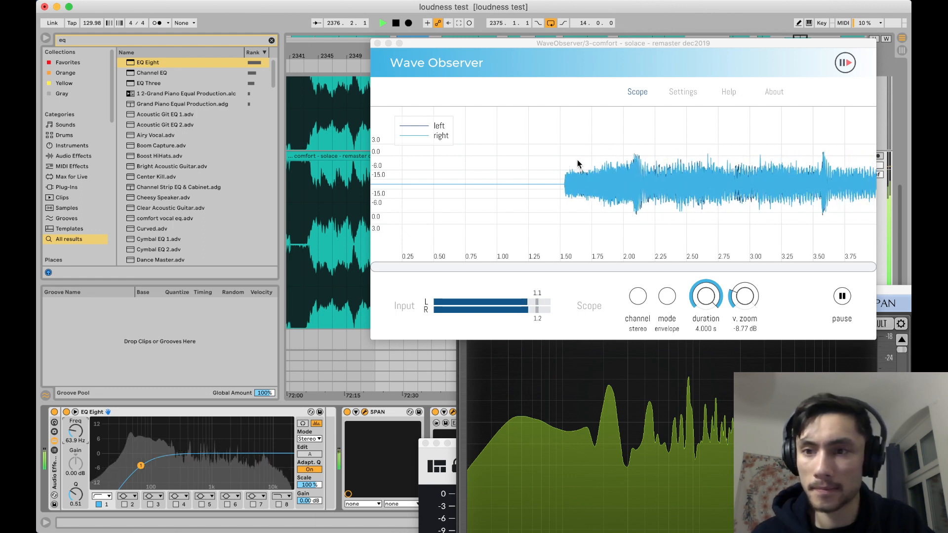
left_click(842, 297)
key("space")
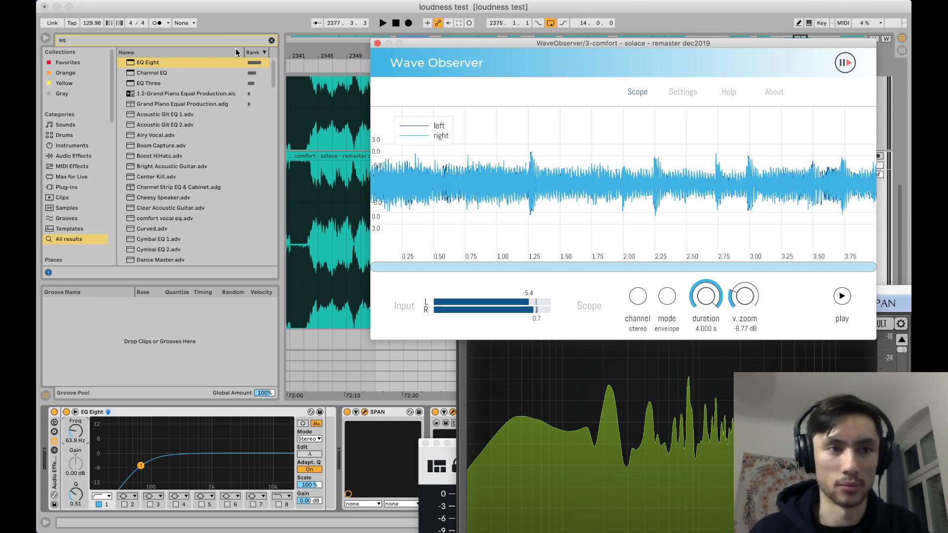
- Insert GClip directly after EQ Eight and arrange the plug-in windows so GClip and Wave Observer are both fully visible
left_click(220, 40)
type("gclip")
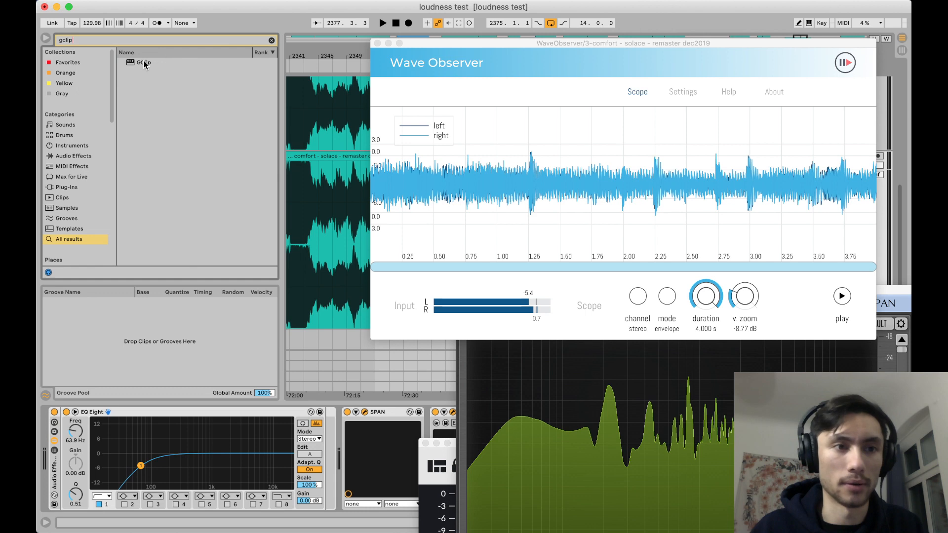
mouse_move(145, 64)
left_mouse_down()
mouse_move(239, 316)
mouse_move(325, 433)
left_mouse_up()
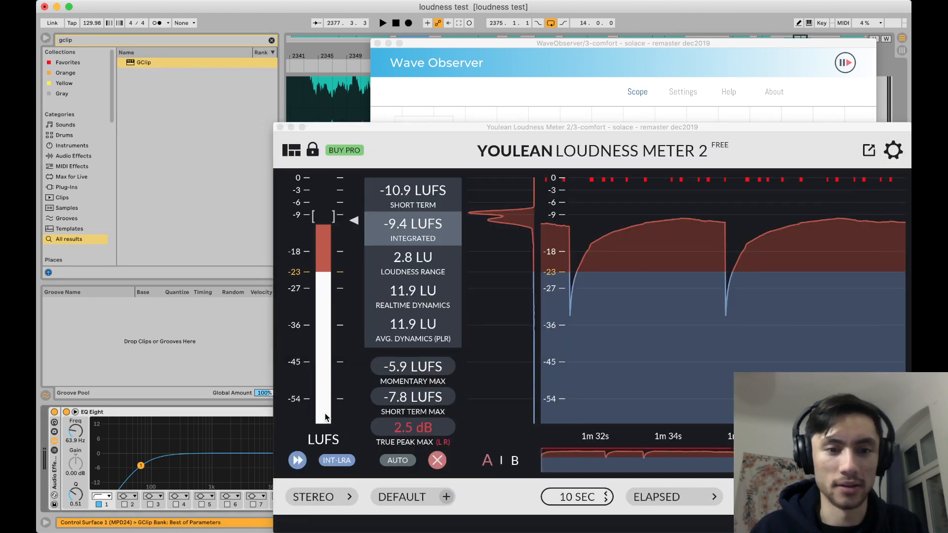
left_click_drag(392, 129, 651, 417)
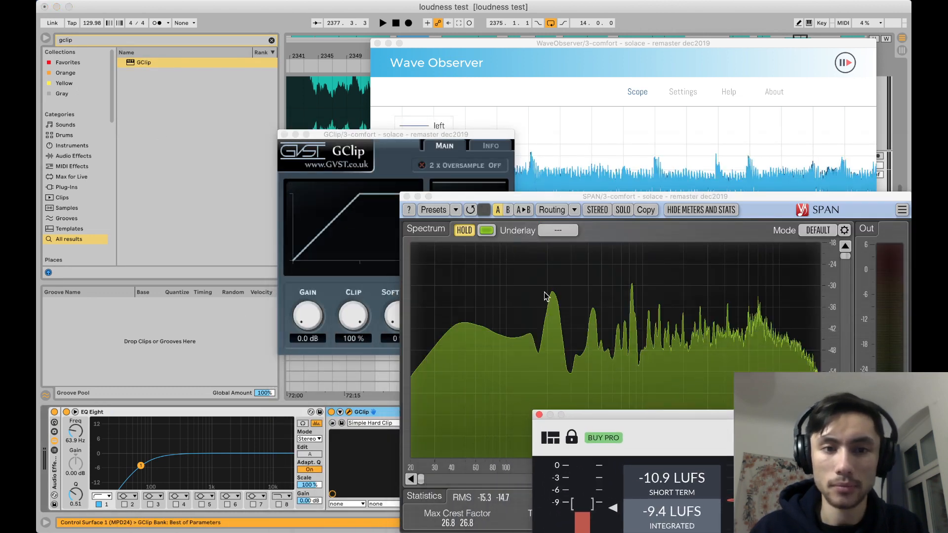
left_click_drag(467, 200, 587, 343)
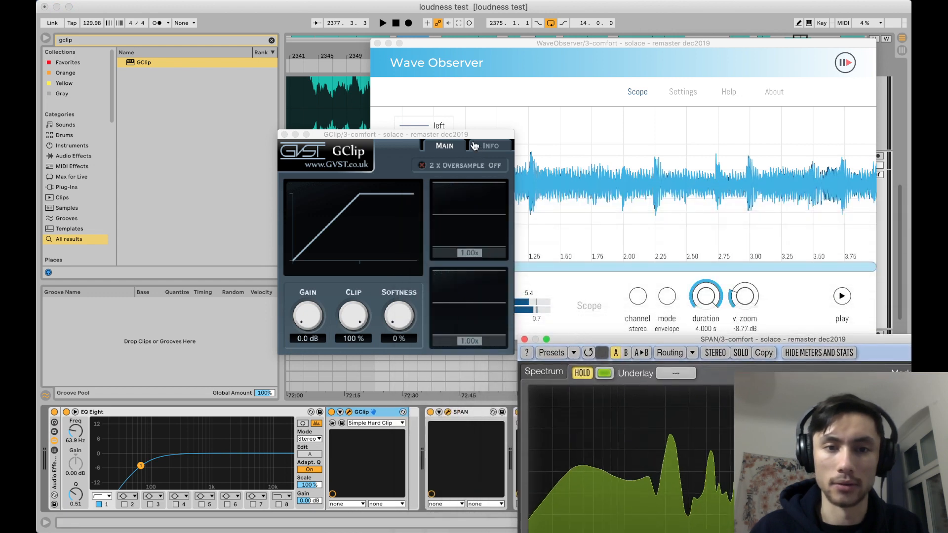
left_click_drag(460, 135, 268, 72)
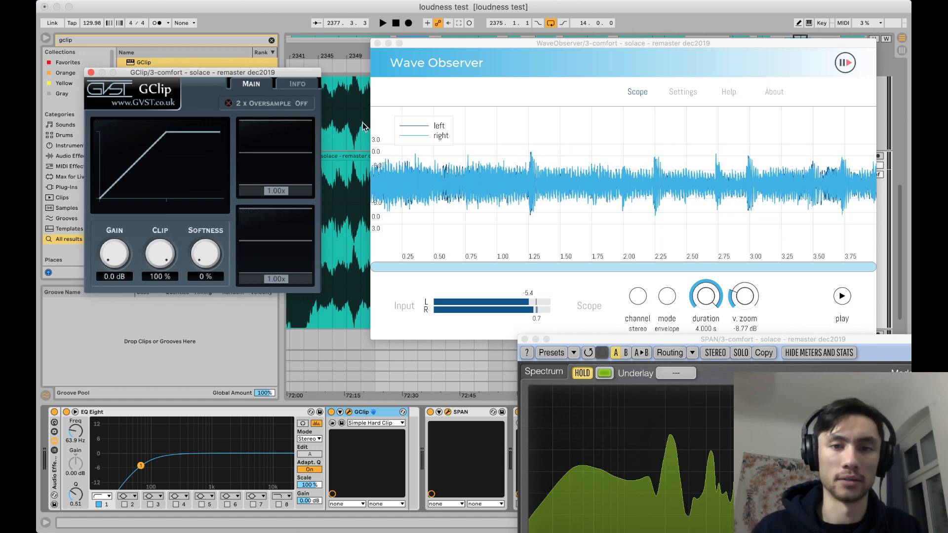
- Play the loop, turn on GClip's 2x oversampling, and resume Wave Observer's scope
key("space")
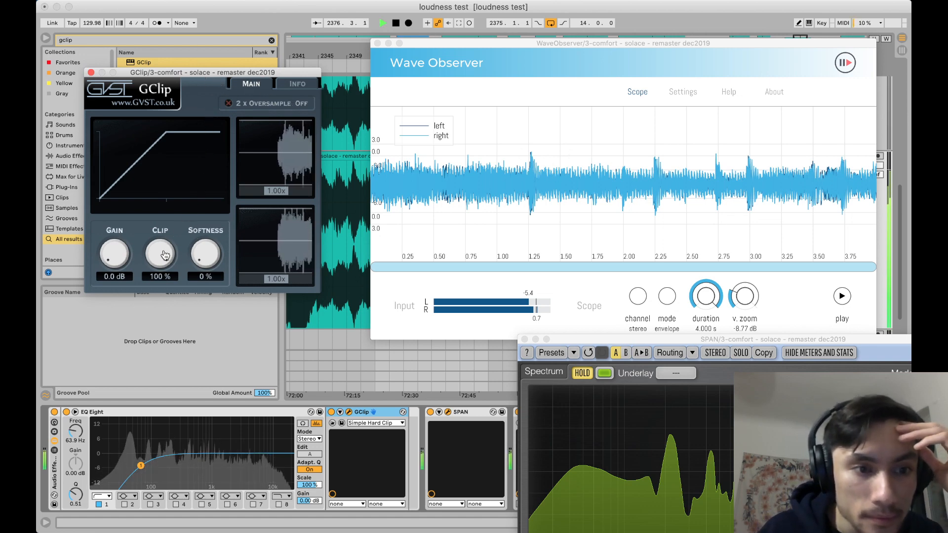
left_click(229, 104)
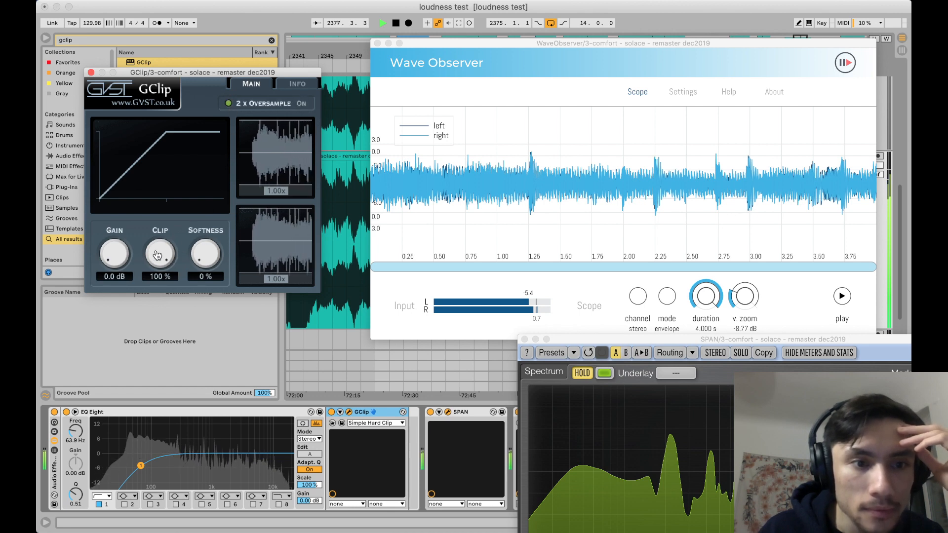
left_click(842, 296)
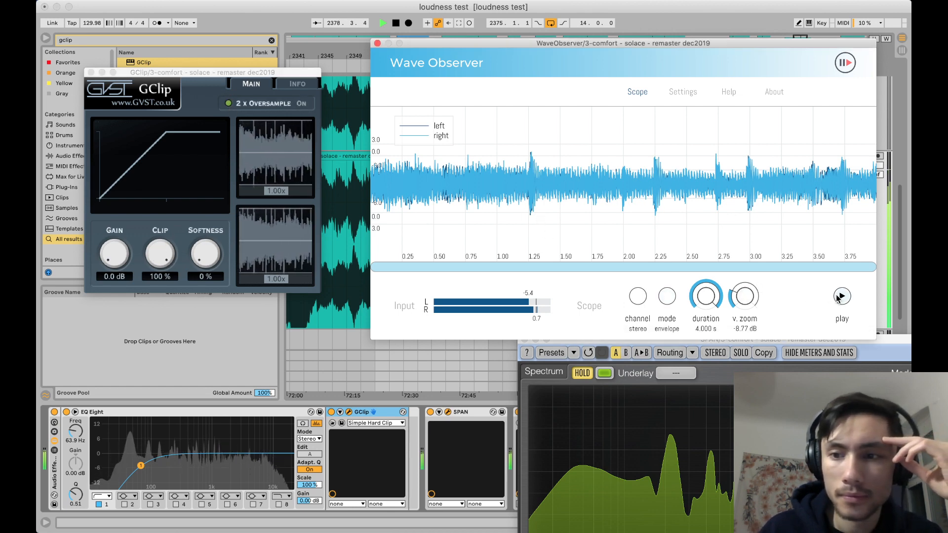
left_click(842, 296)
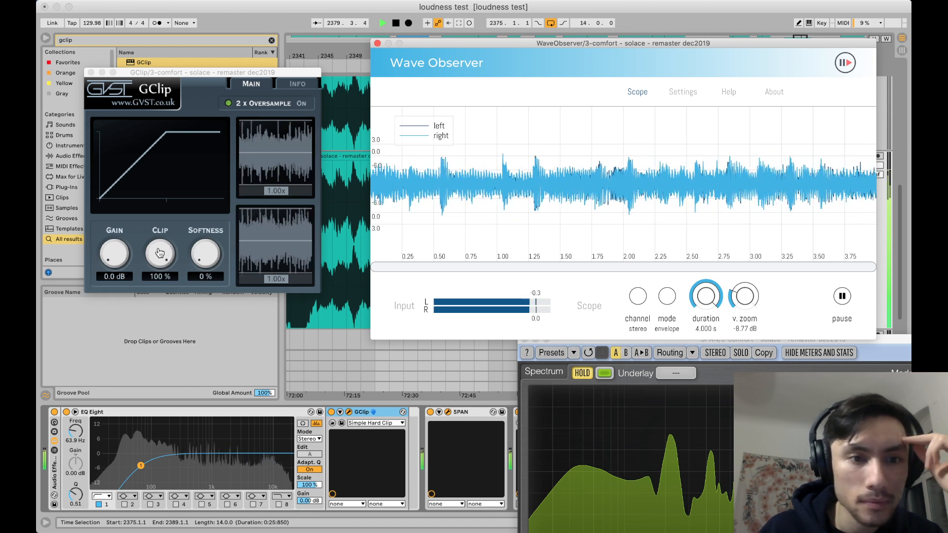
- Lower GClip's clip level to 60 % and on to 46 % during playback, release SPAN's spectrum hold, and stop playback
left_click_drag(160, 254, 161, 263)
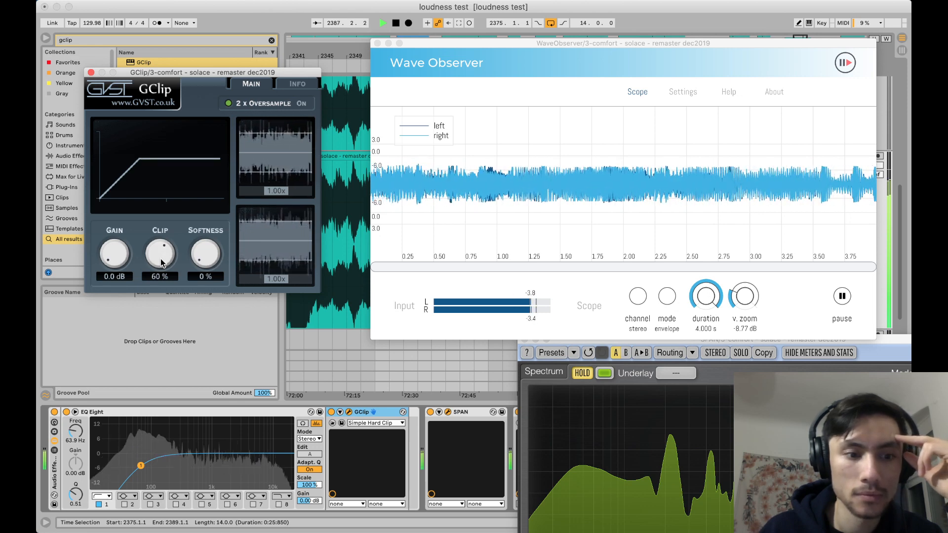
left_click(563, 391)
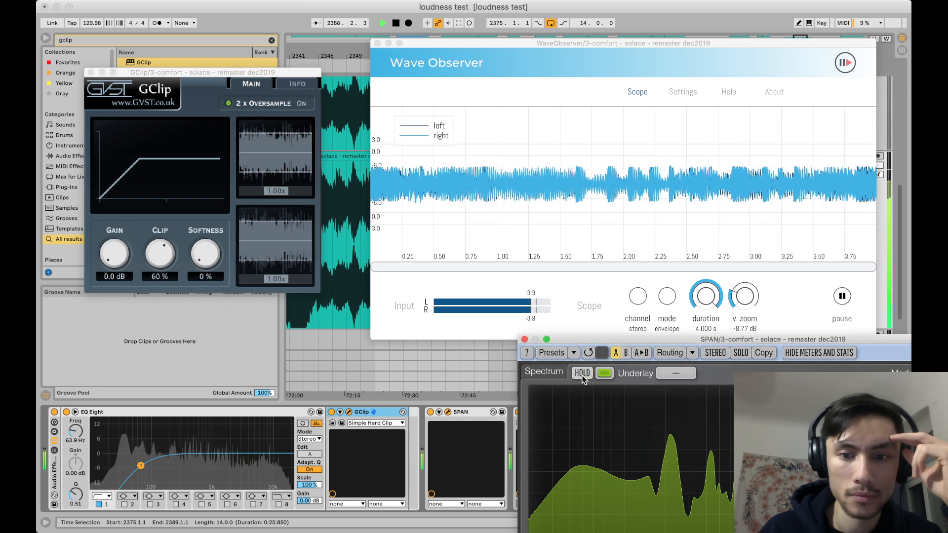
left_click(163, 255)
left_click_drag(163, 251, 163, 257)
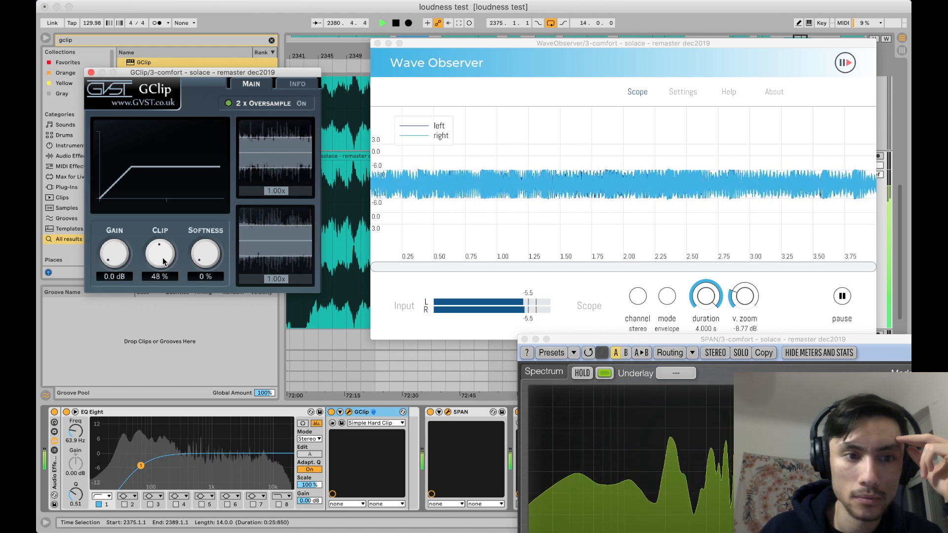
left_click_drag(165, 260, 160, 256)
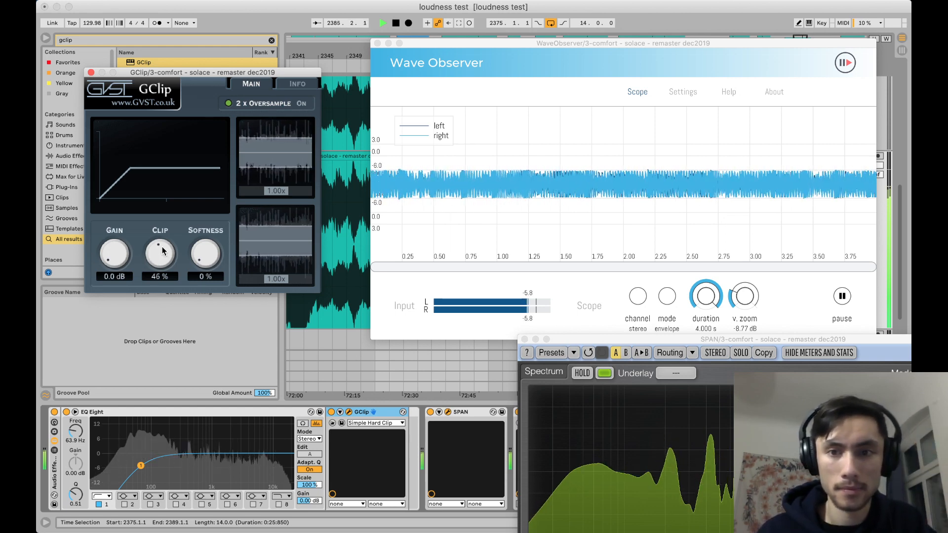
key("space")
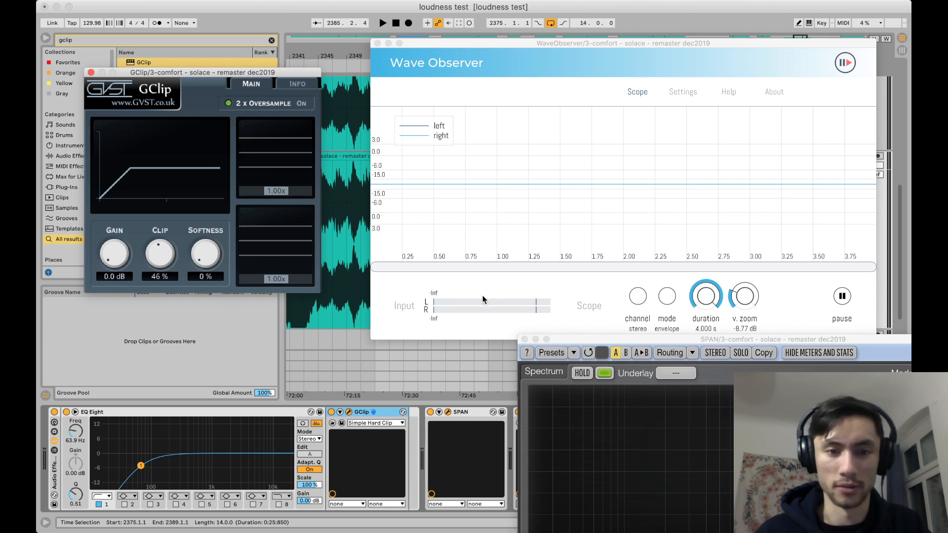
- Play the loop clipped and with GClip bypassed, freeze the unclipped waveform in Wave Observer, and stop playback
key("space")
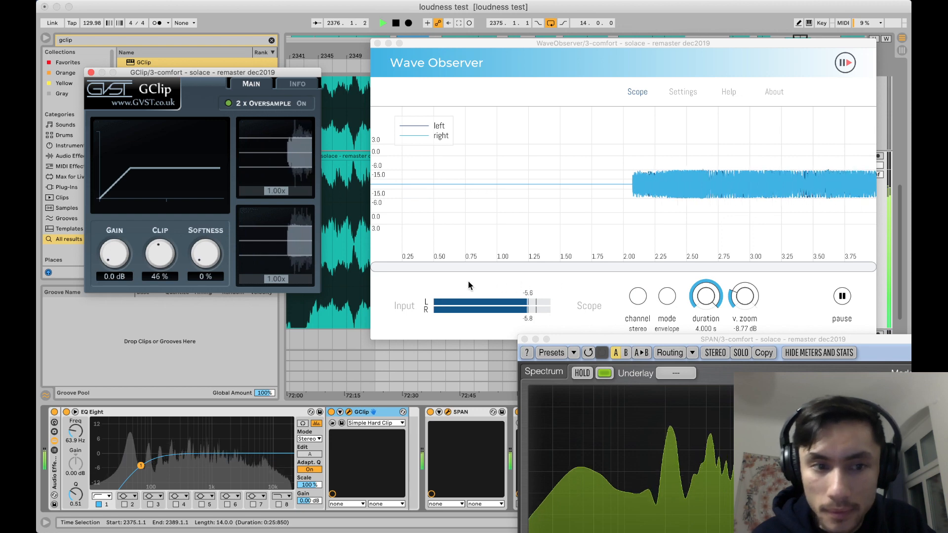
left_click(332, 412)
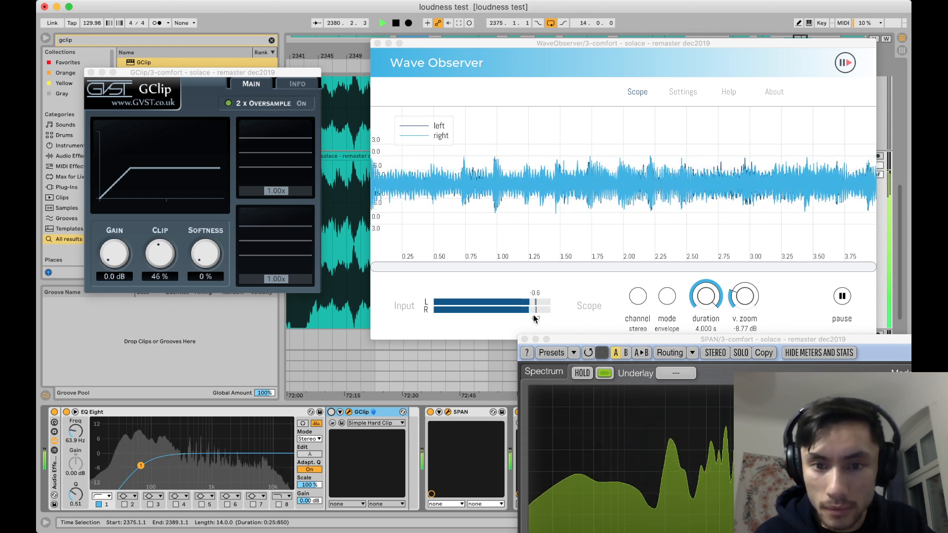
left_click(846, 298)
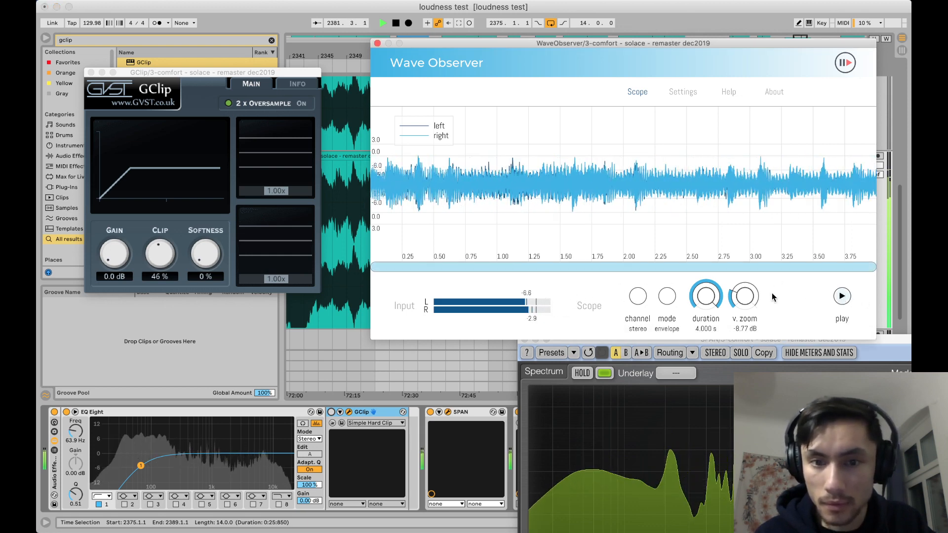
left_click(843, 299)
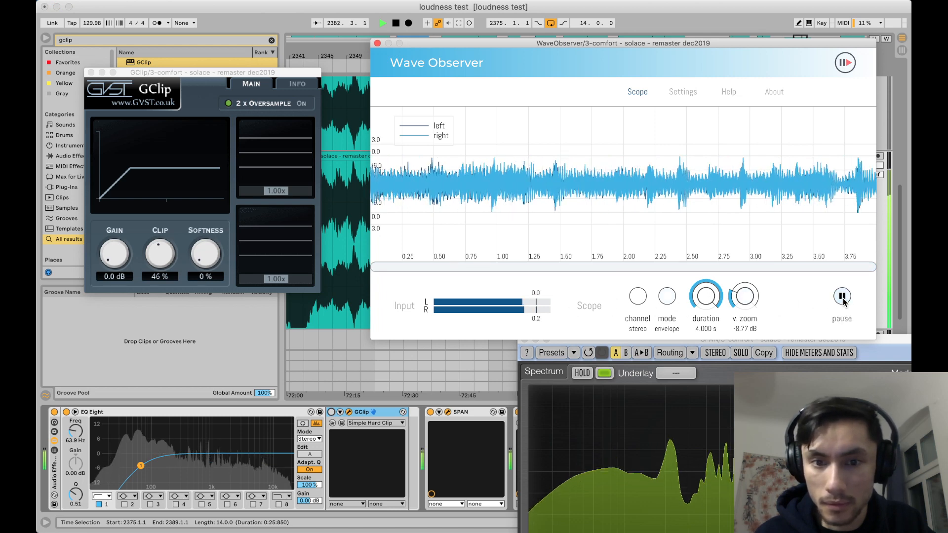
left_click(843, 297)
key("space")
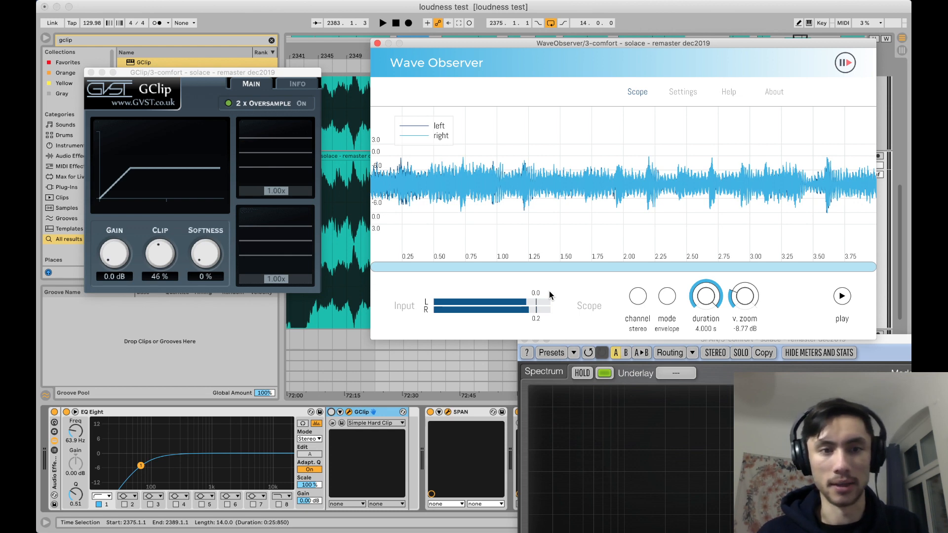
- Reactivate GClip, replay the loop with Wave Observer running, dismiss the calendar reminder, freeze the clipped waveform, and stop playback
left_click(841, 296)
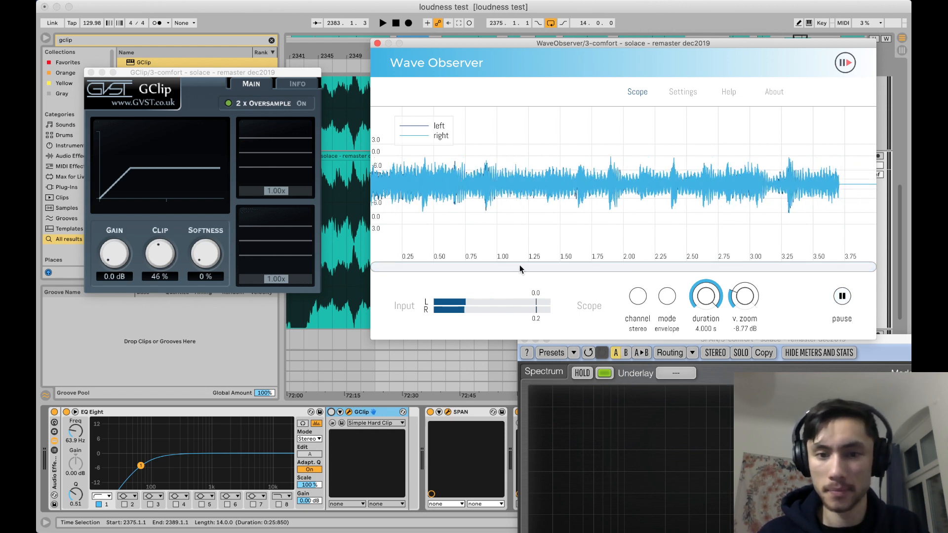
left_click(329, 416)
key("space")
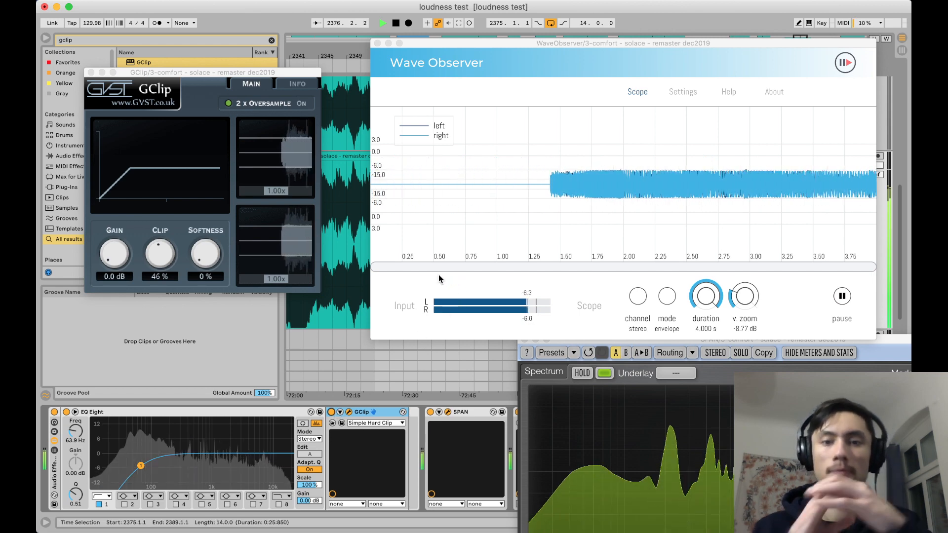
left_click(159, 255)
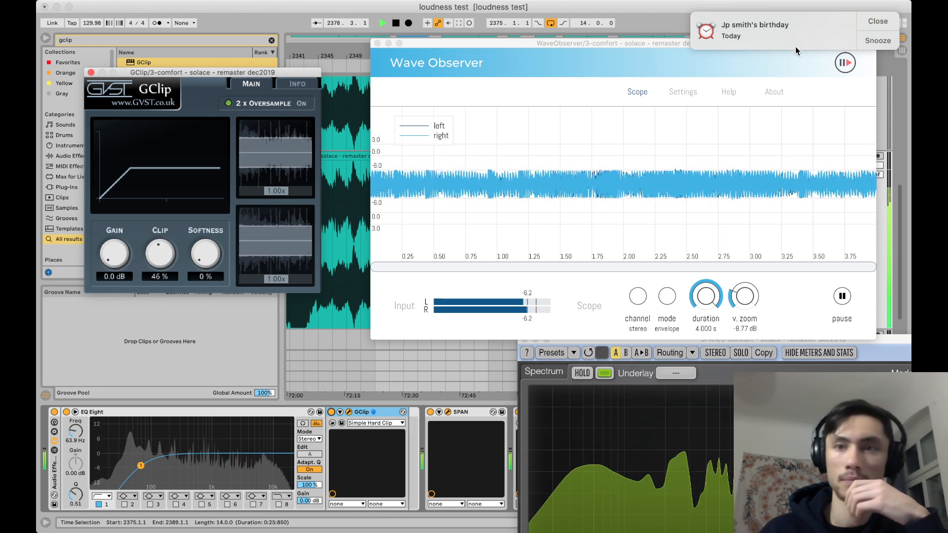
left_click(877, 21)
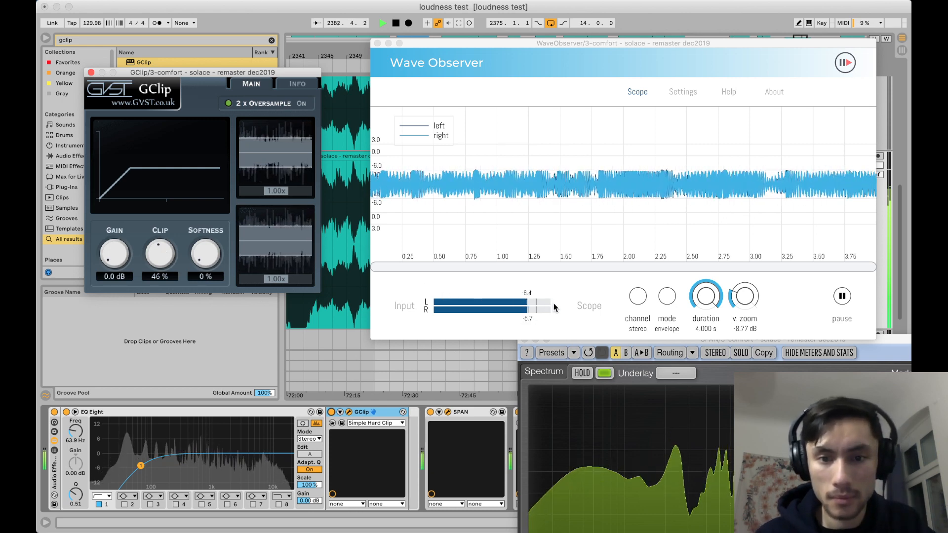
left_click(842, 297)
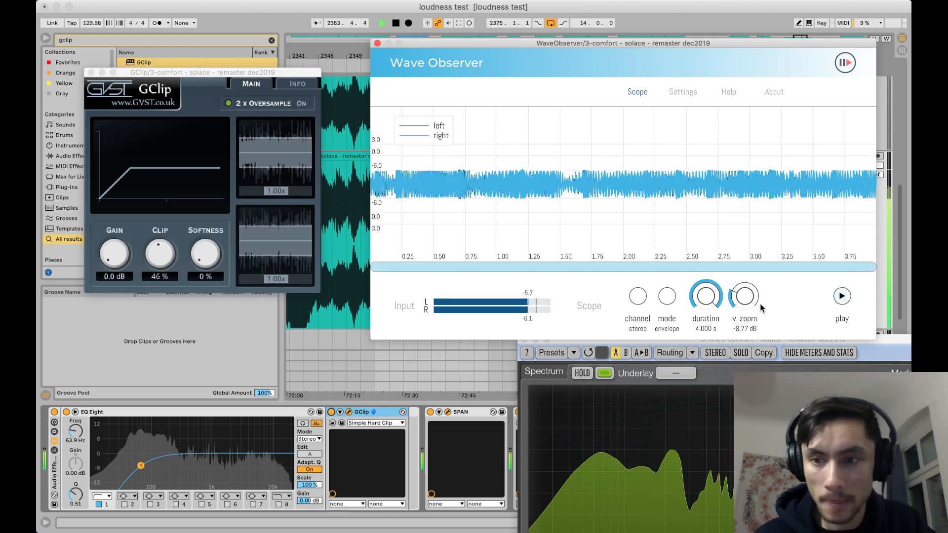
key("space")
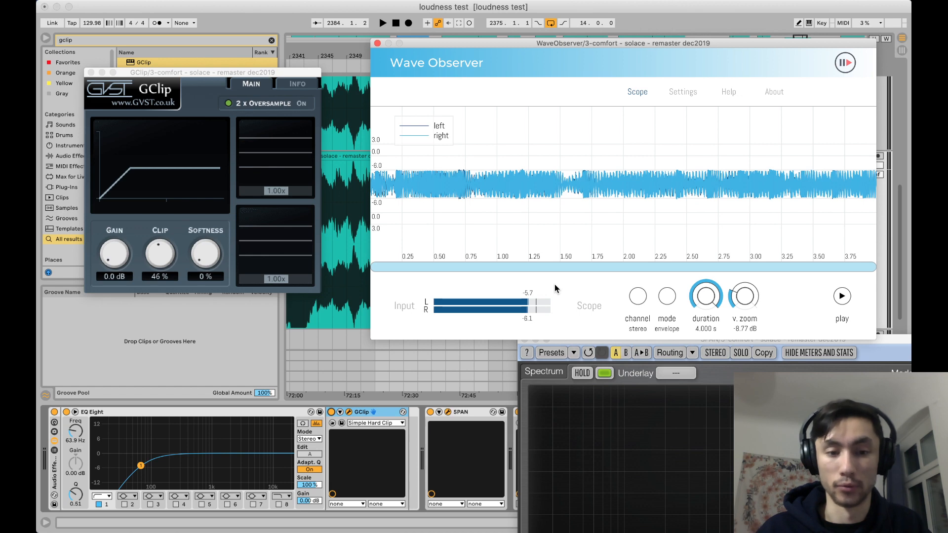
- Insert a Limiter between GClip and SPAN, and move the plug-in windows clear of the browser and device chain
left_click(124, 43)
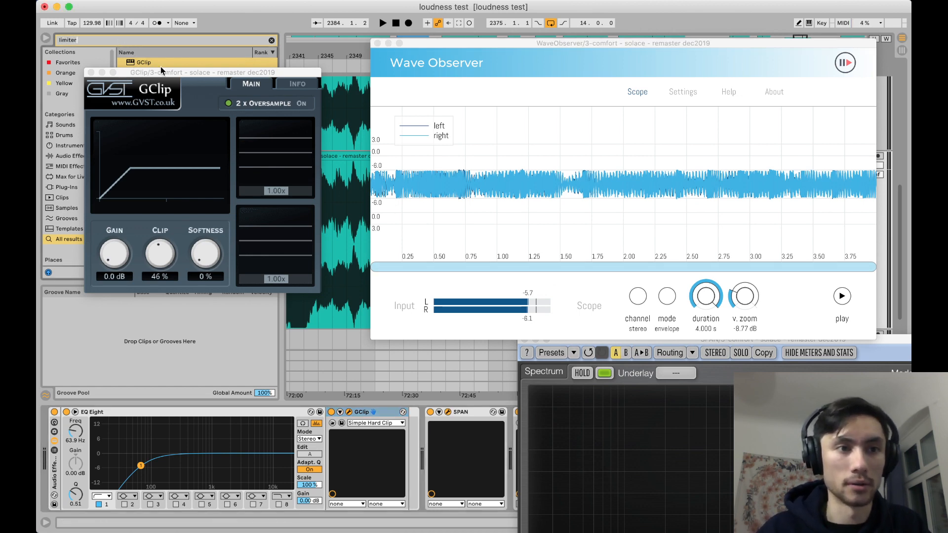
left_click_drag(161, 72, 158, 105)
left_click_drag(137, 65, 410, 447)
left_click_drag(434, 127, 706, 433)
left_click_drag(553, 199, 690, 344)
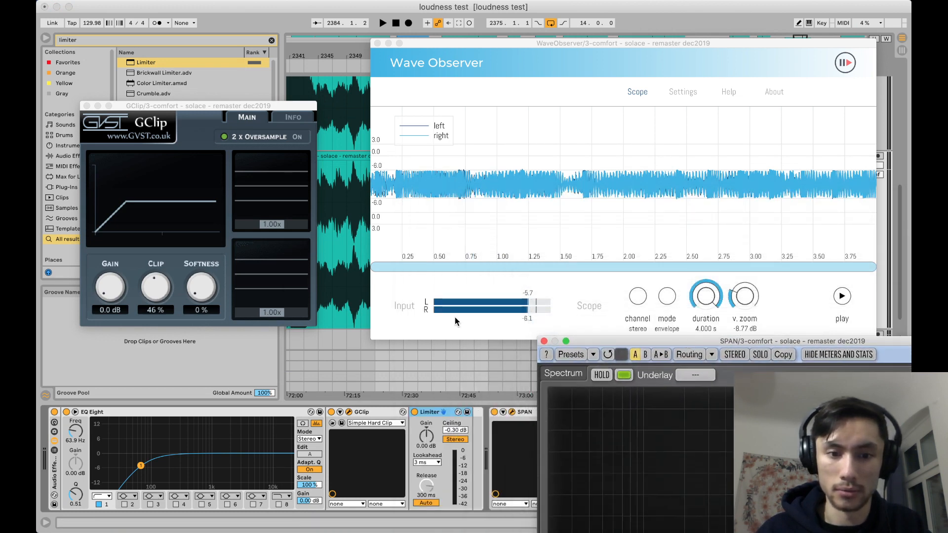
- Set the Limiter's gain to 6 dB while playing the loop with Wave Observer running, and stop playback
left_click(435, 412)
key("space")
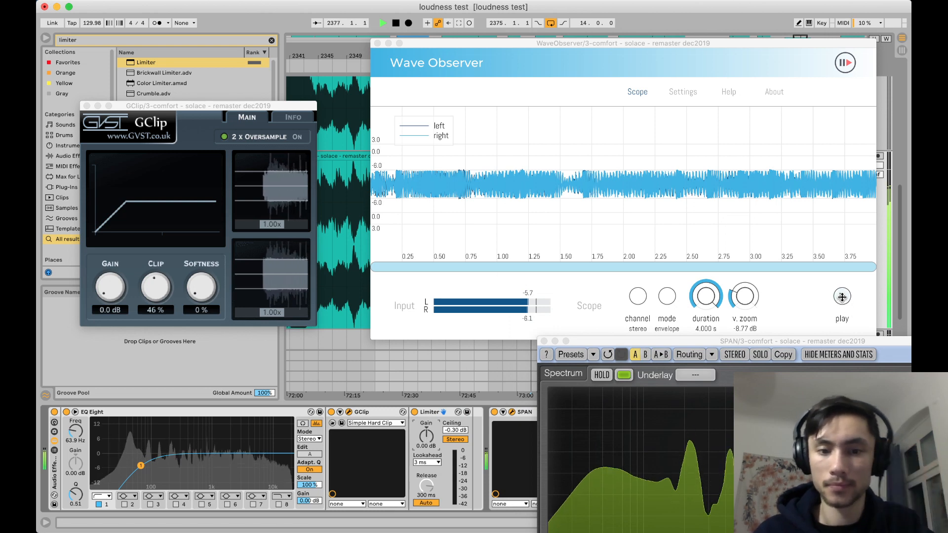
key("space")
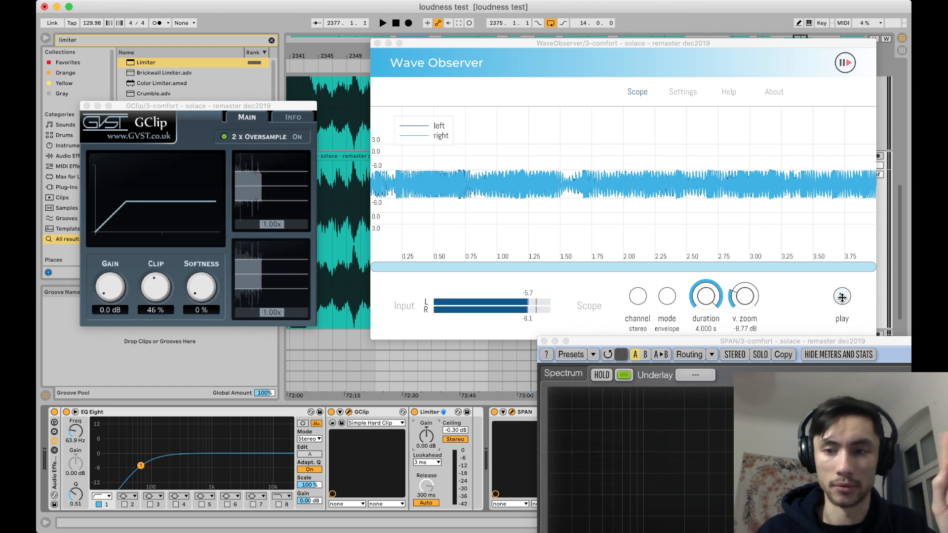
key("space")
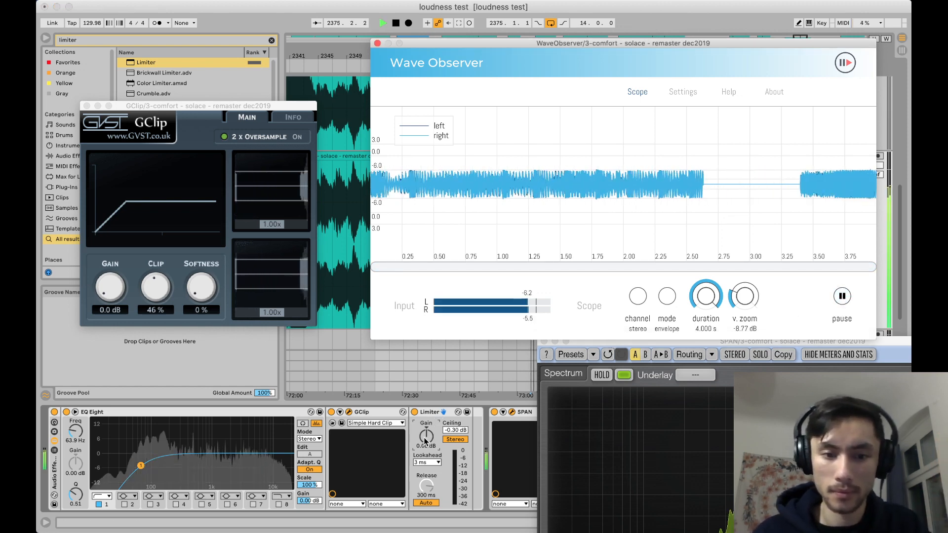
left_click_drag(424, 438, 425, 434)
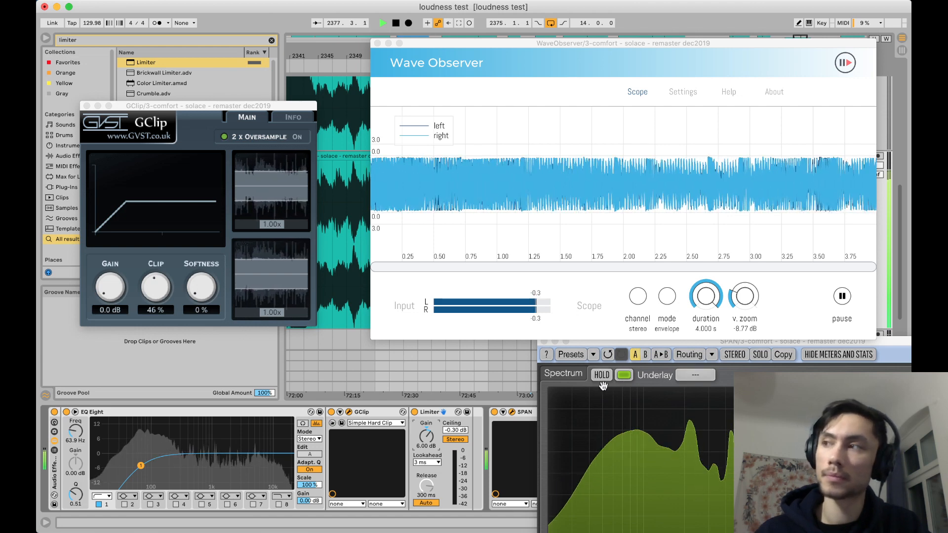
key("space")
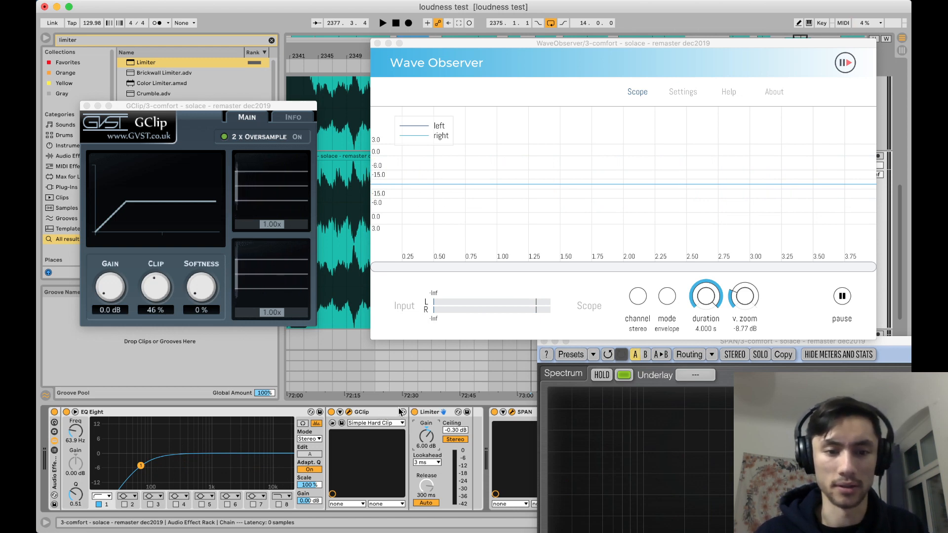
- Play the loop and compare its waveform with the whole effect rack active, bypassed and active again
key("space")
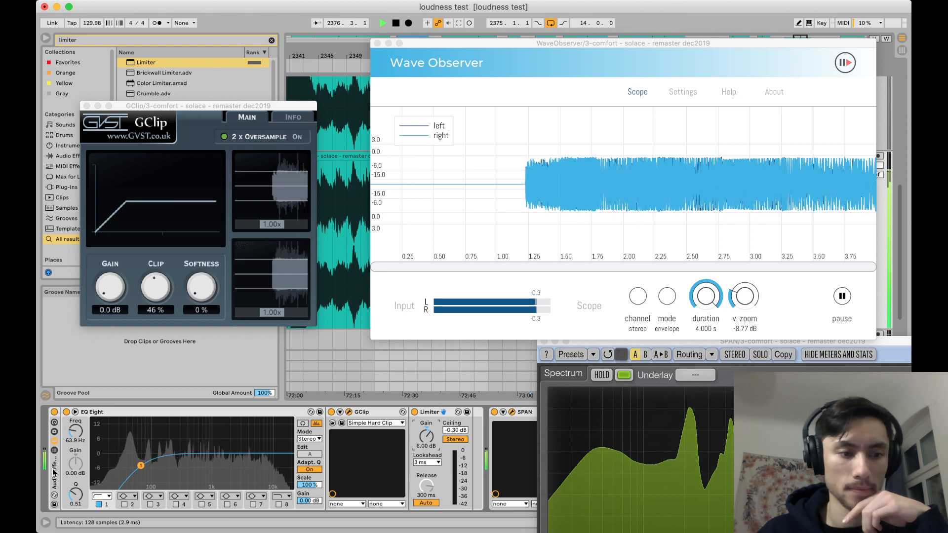
left_click(56, 426)
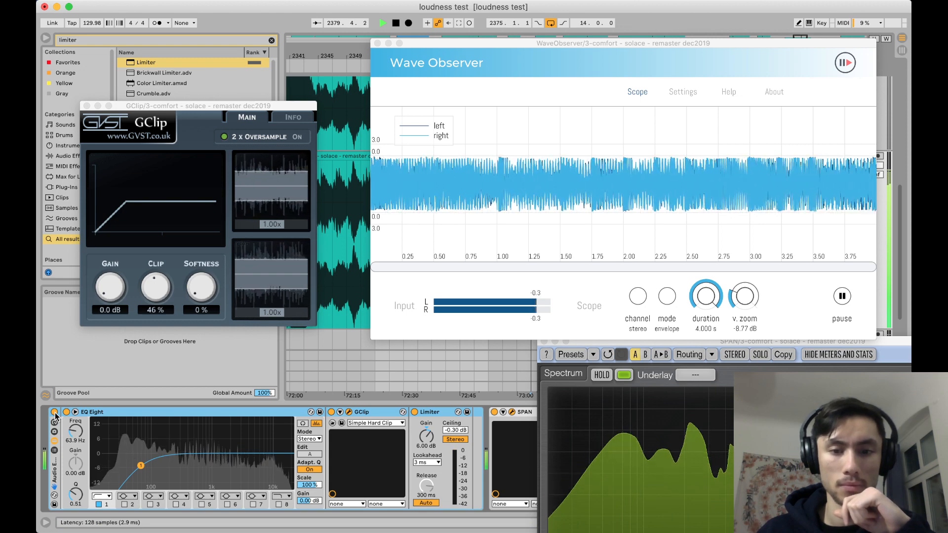
left_click(54, 413)
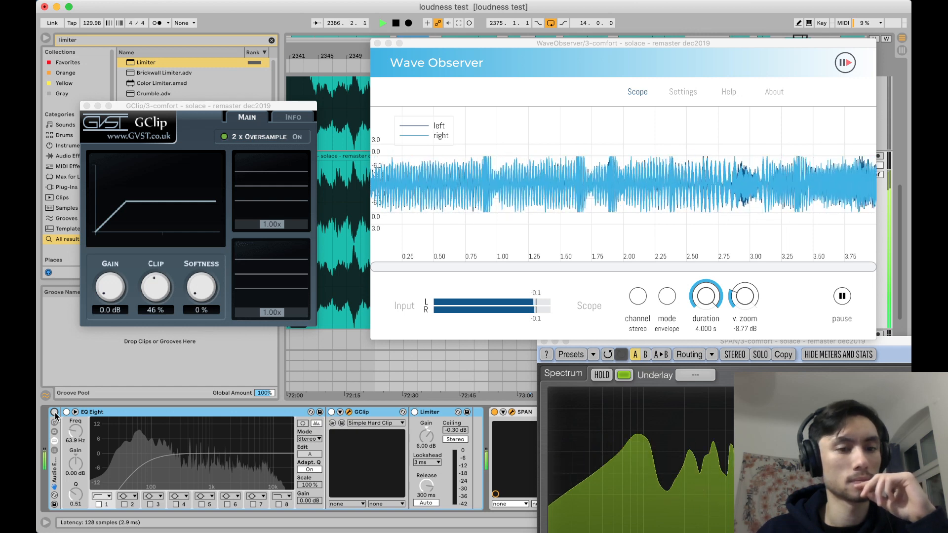
left_click(55, 412)
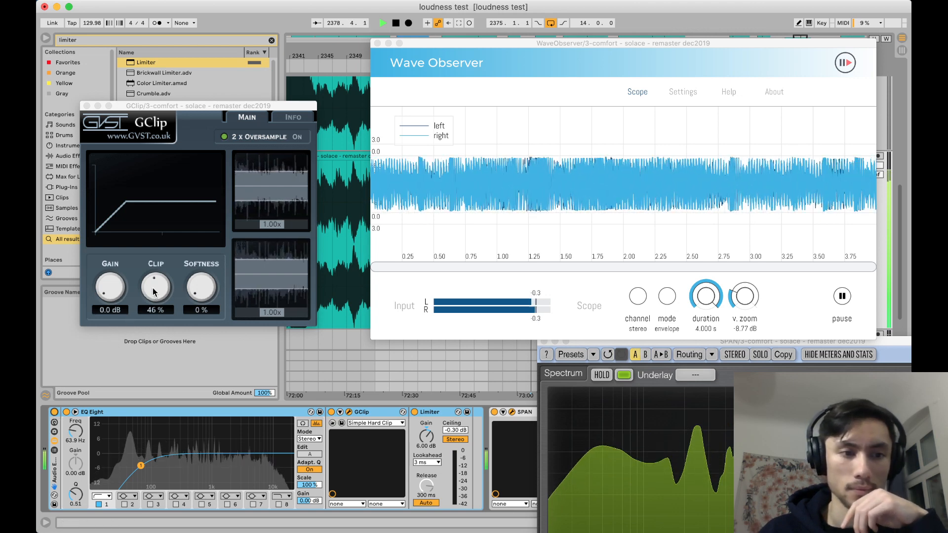
- Raise GClip's clip level to 51 %, bypass the whole effect rack, and stop playback
left_click_drag(156, 295, 154, 289)
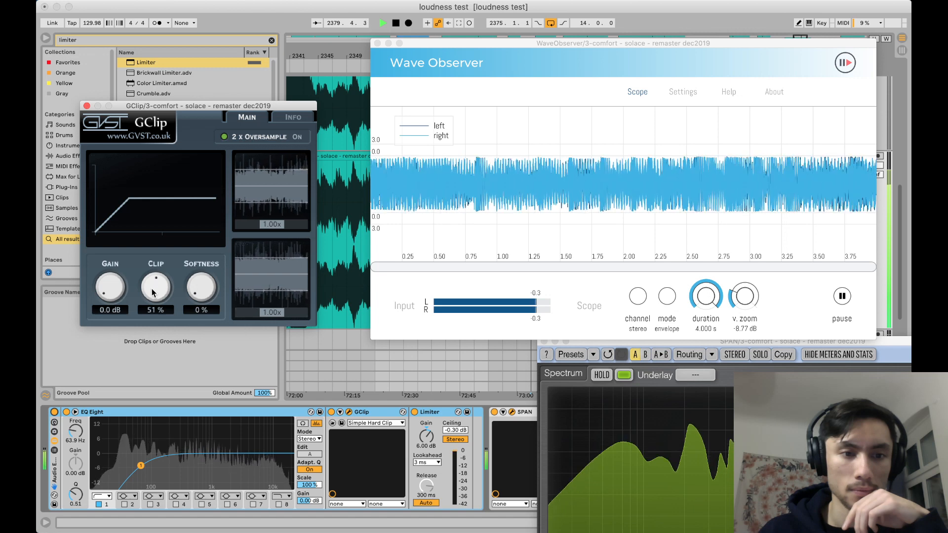
left_click(55, 412)
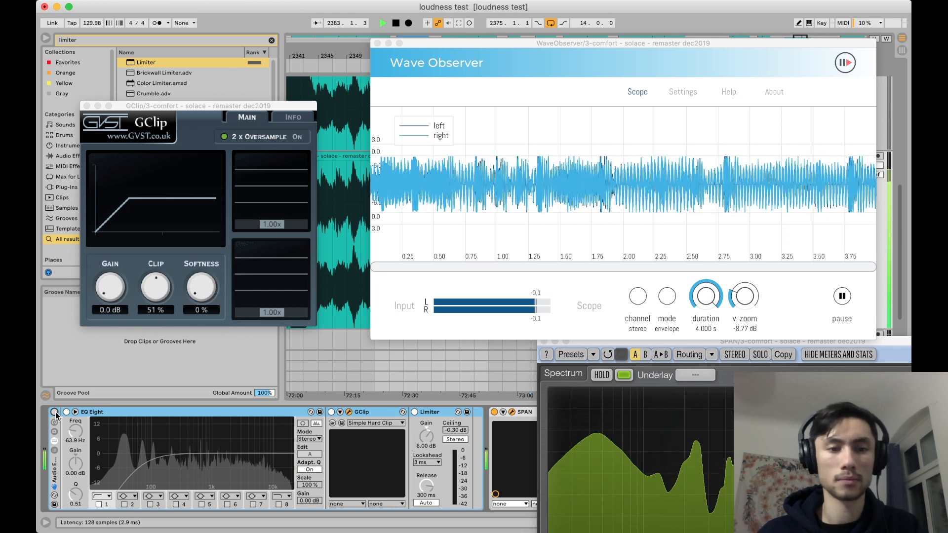
key("space")
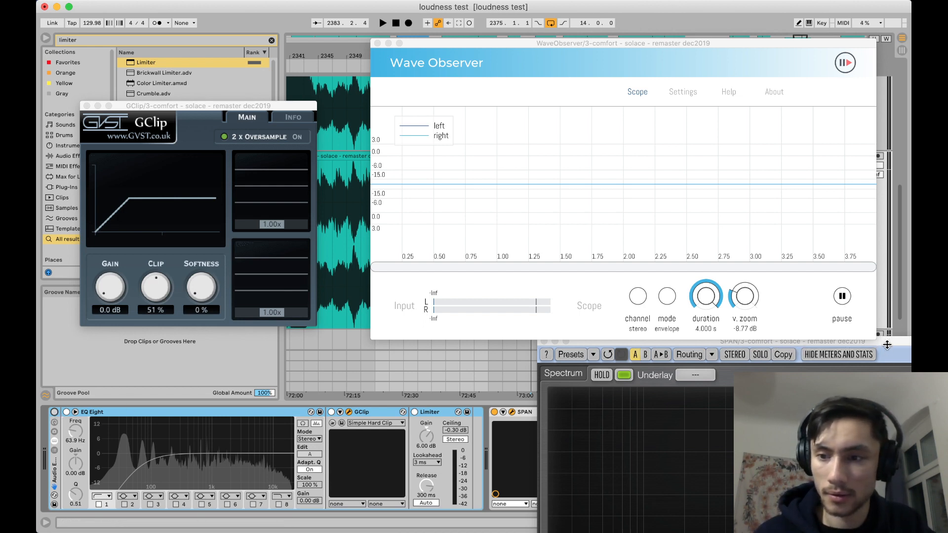
- Uncover the Youlean meter, reset it, and measure the loop's loudness with the effect rack bypassed
left_click_drag(884, 344, 870, 487)
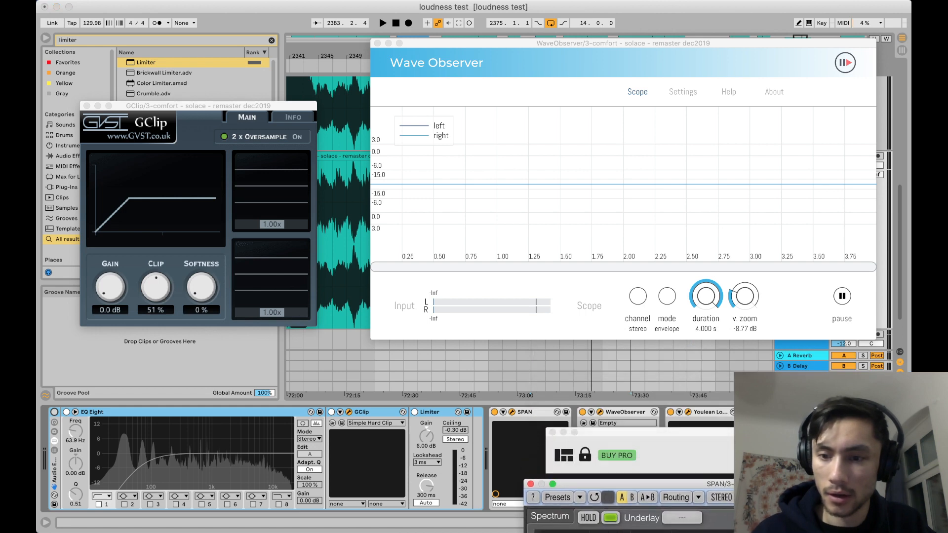
left_click_drag(807, 433, 652, 47)
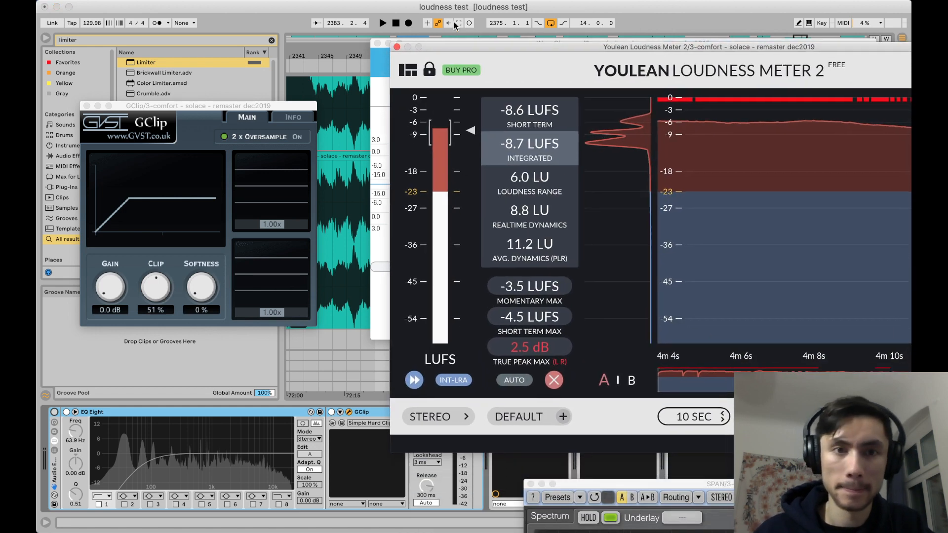
left_click(404, 11)
key("space")
left_click_drag(455, 48, 423, 25)
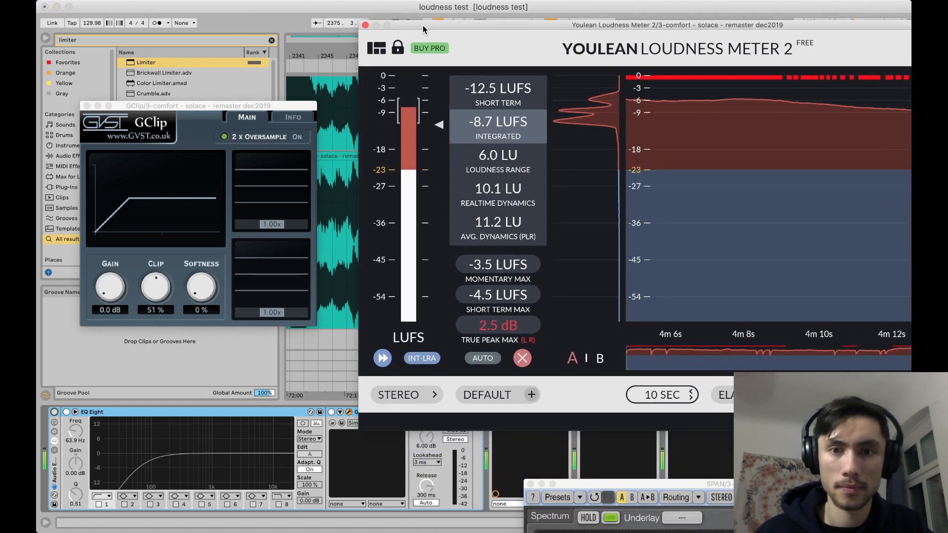
left_click(521, 358)
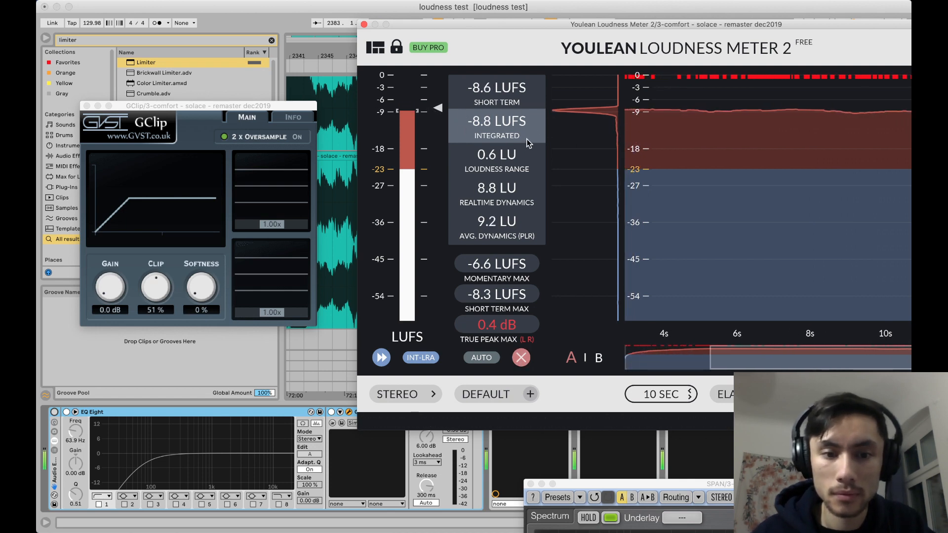
left_click_drag(518, 24, 564, 34)
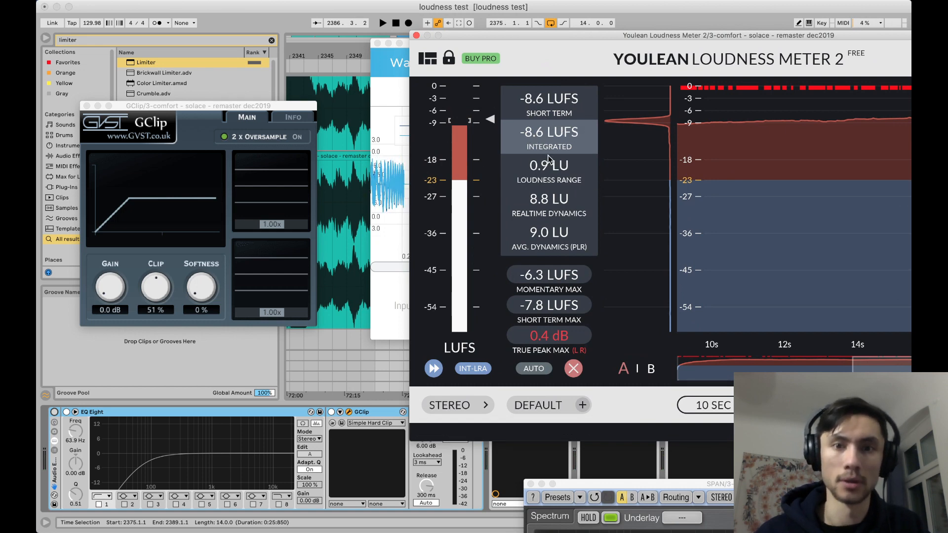
- Reactivate the effect rack, reset the Youlean meter, measure the processed loop's loudness, and stop playback
left_click(56, 417)
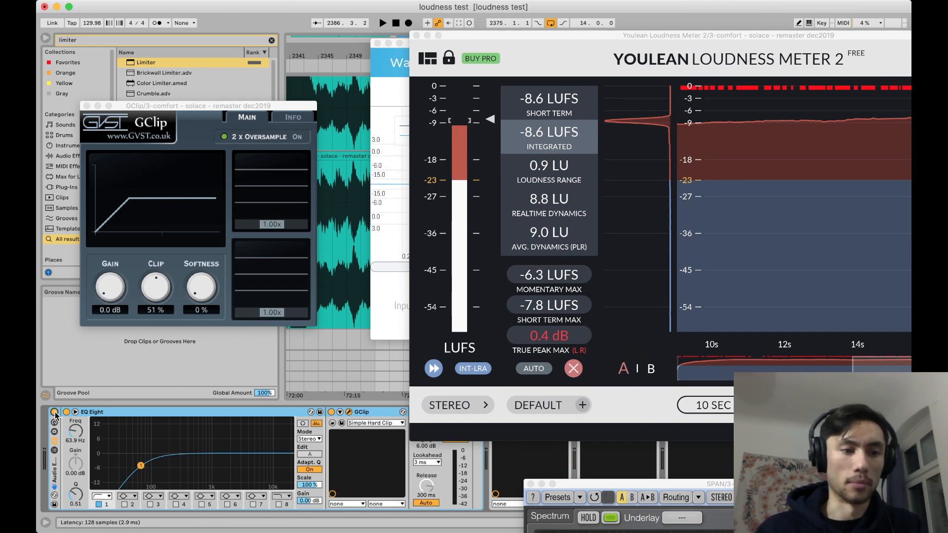
left_click(620, 404)
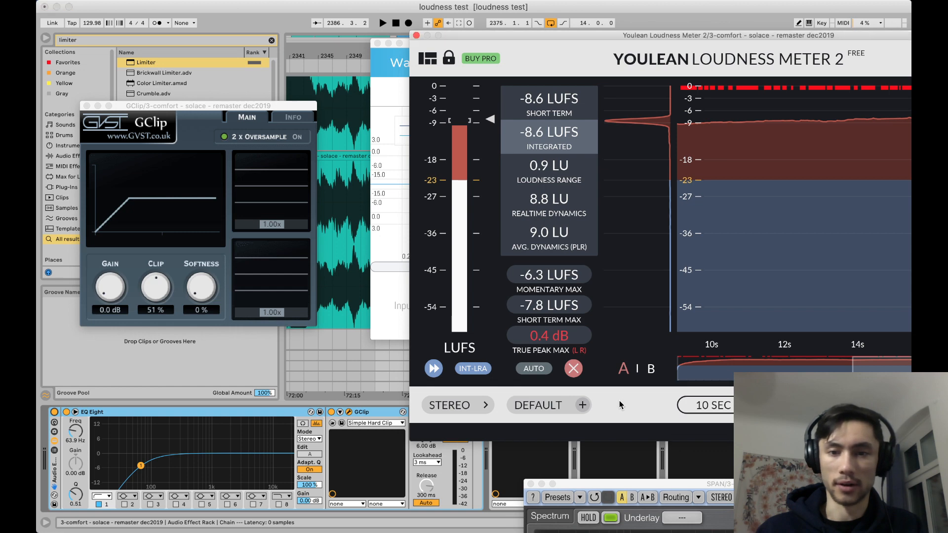
left_click(573, 369)
key("space")
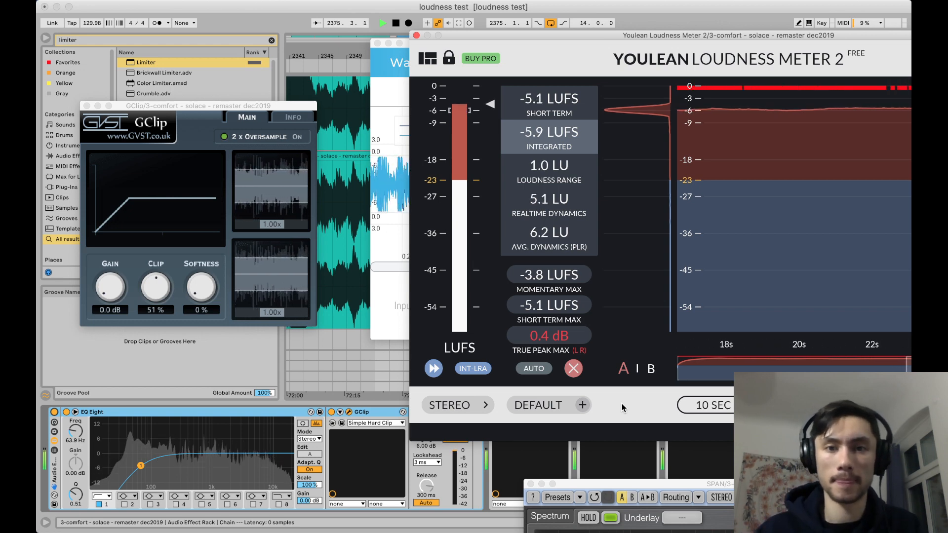
key("space")
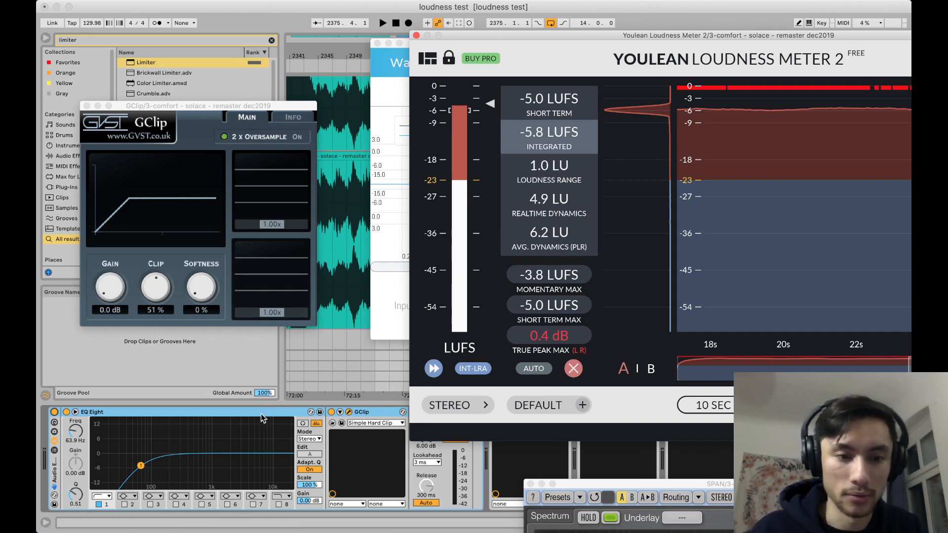
- Move the Youlean window clear of the Limiter and bypass the Limiter
left_click_drag(517, 36, 646, 74)
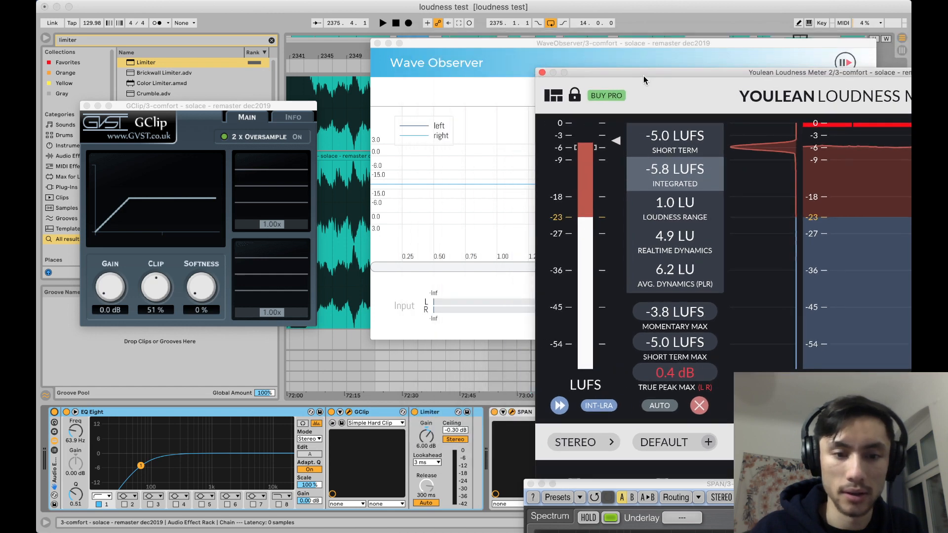
left_click(427, 413)
left_click(414, 413)
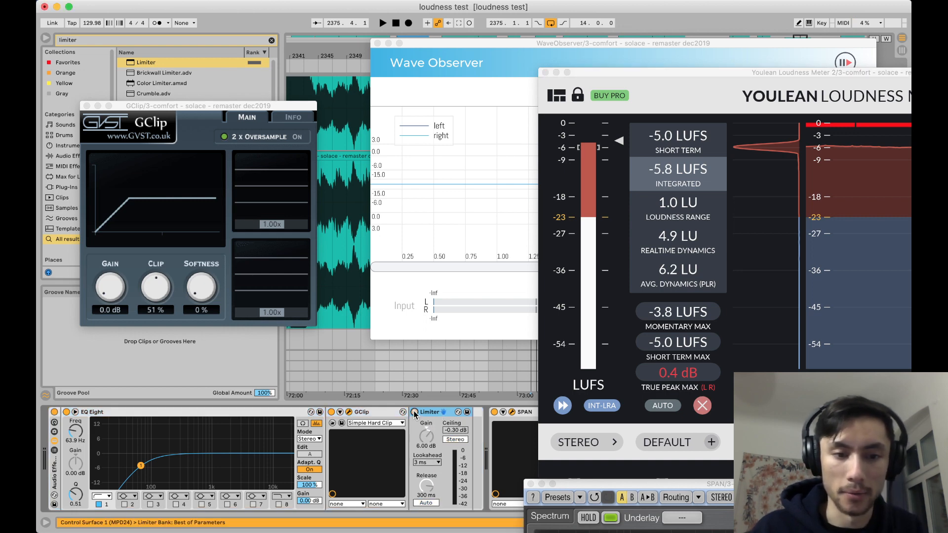
- Find the OTT preset with the search "ott", insert it between EQ Eight and GClip, and hide the plug-in windows
left_click(137, 42)
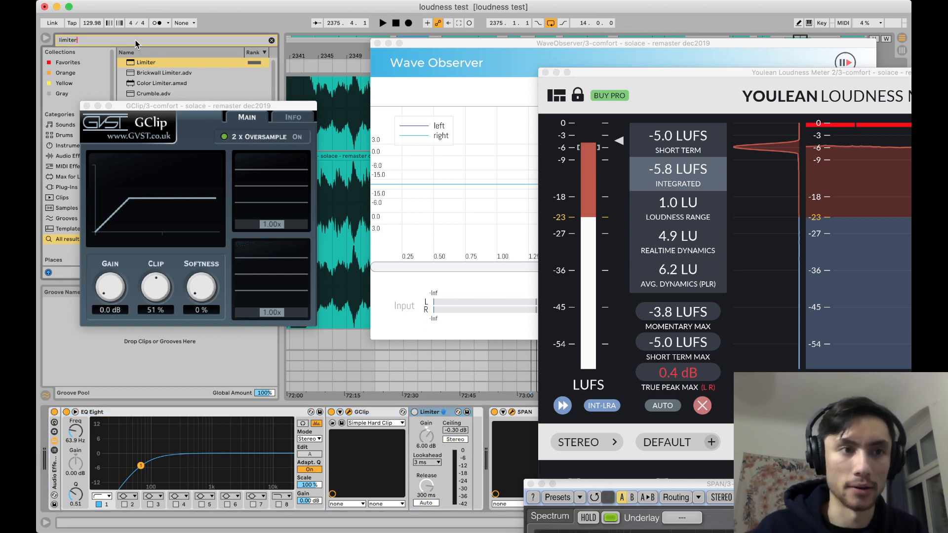
type("ott")
left_click_drag(150, 66, 406, 443)
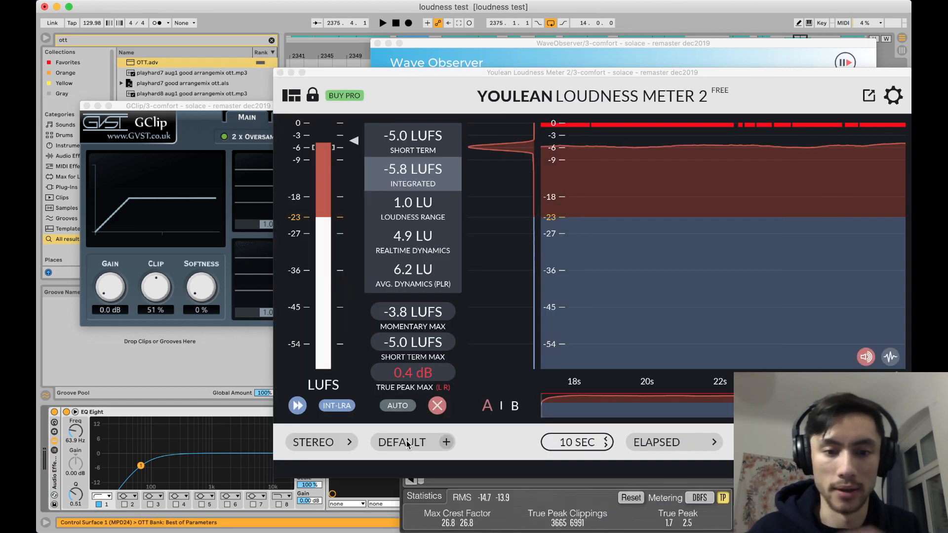
key("alt+super+p")
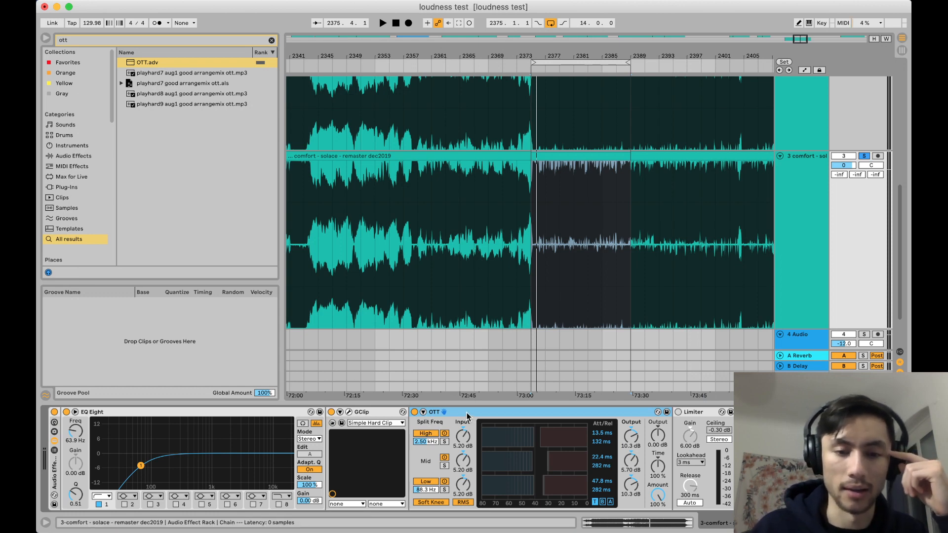
scroll(467, 416, "right", 3)
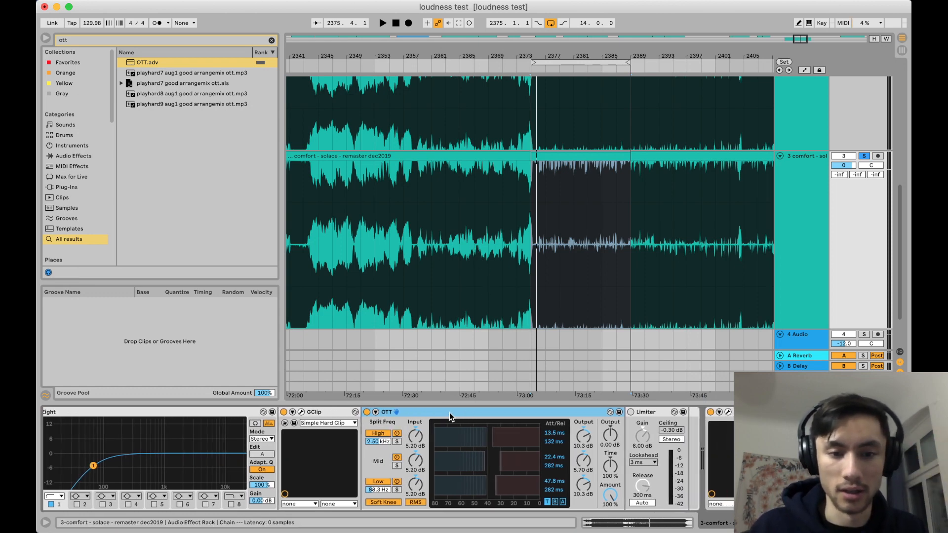
scroll(450, 415, "right", 3)
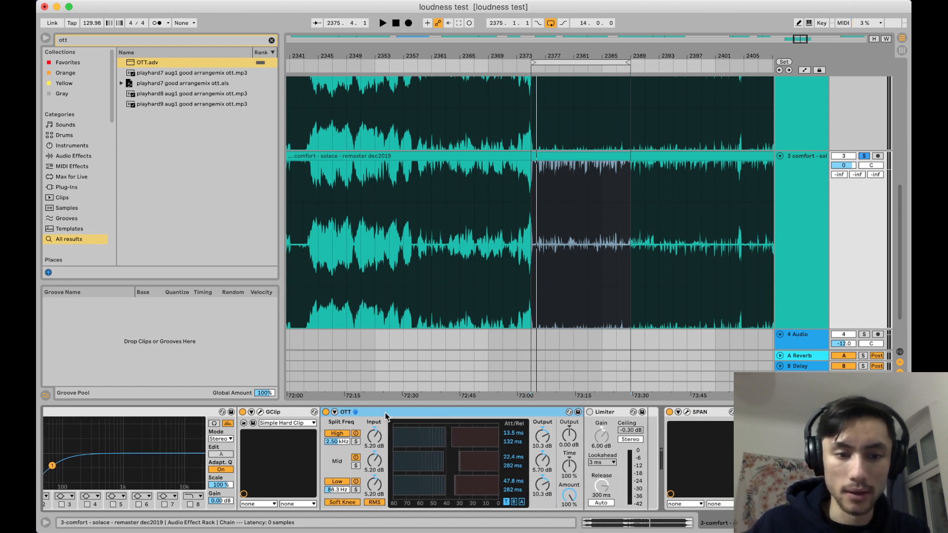
left_click_drag(385, 416, 250, 421)
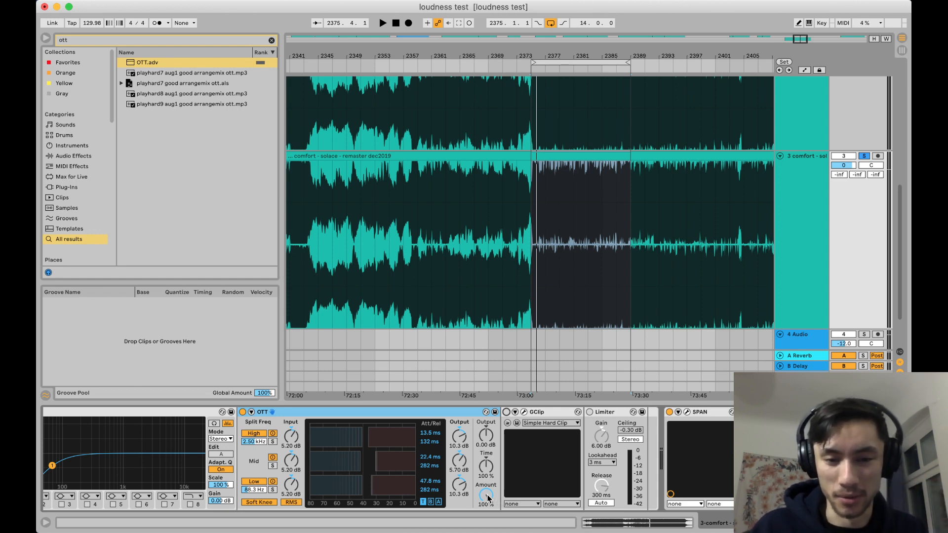
- Place the insert marker at 2375.1.1, play the loop with OTT's amount at 100 %, and stop playback
left_click_drag(488, 497, 487, 500)
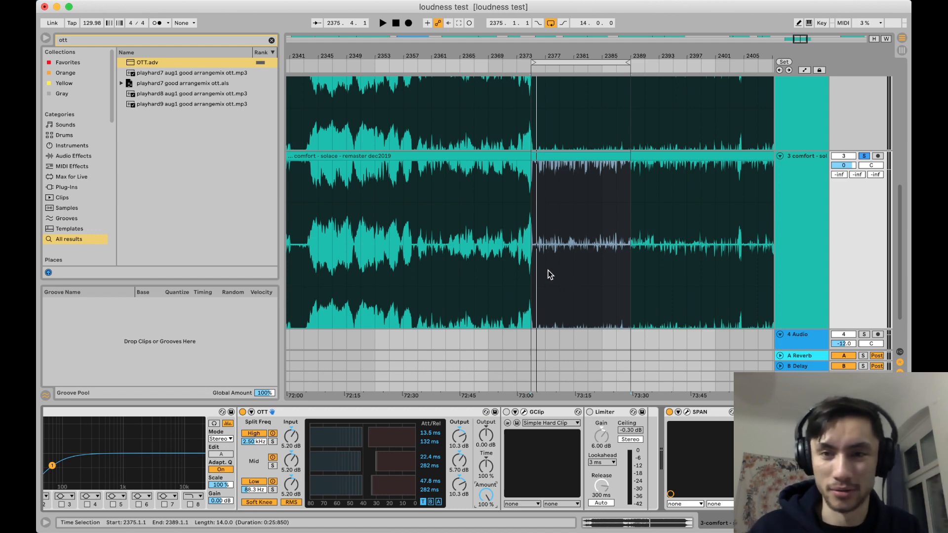
left_click(535, 269)
left_click(528, 269)
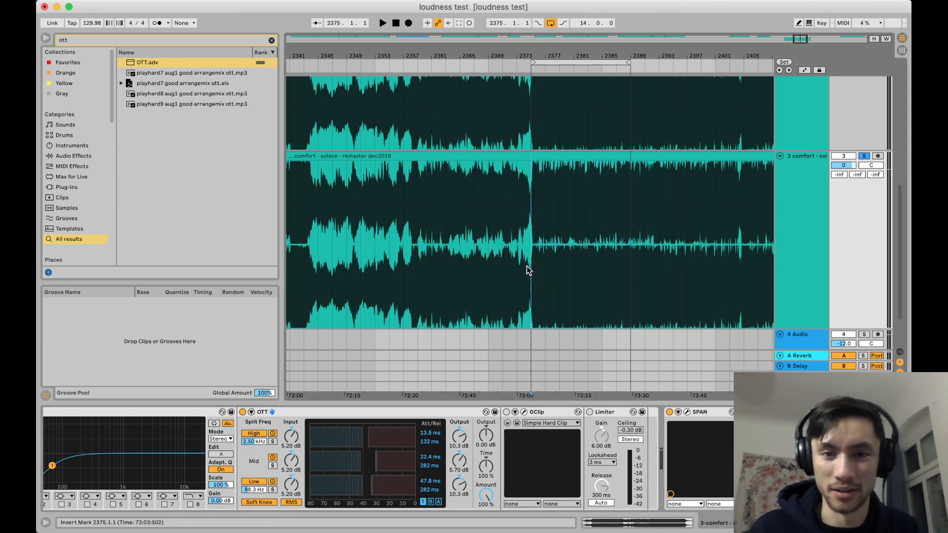
key("space")
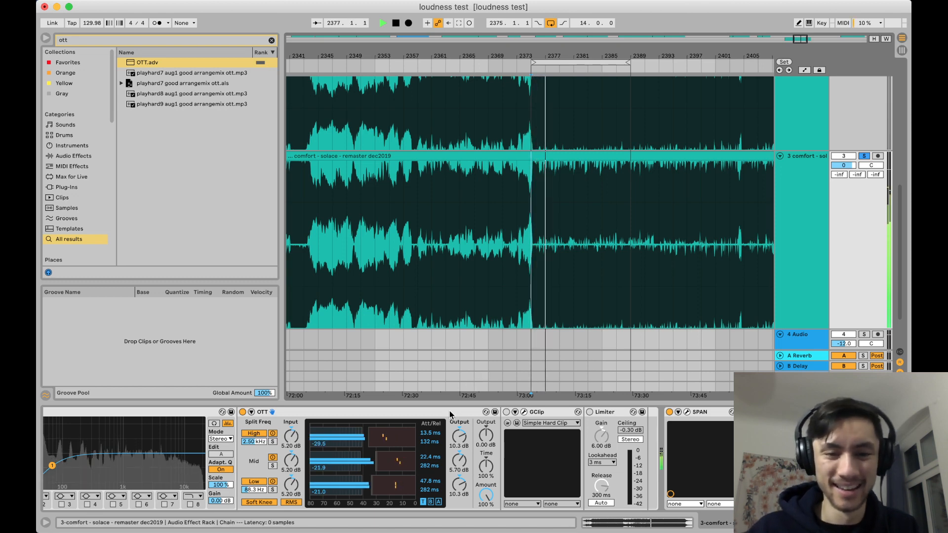
key("space")
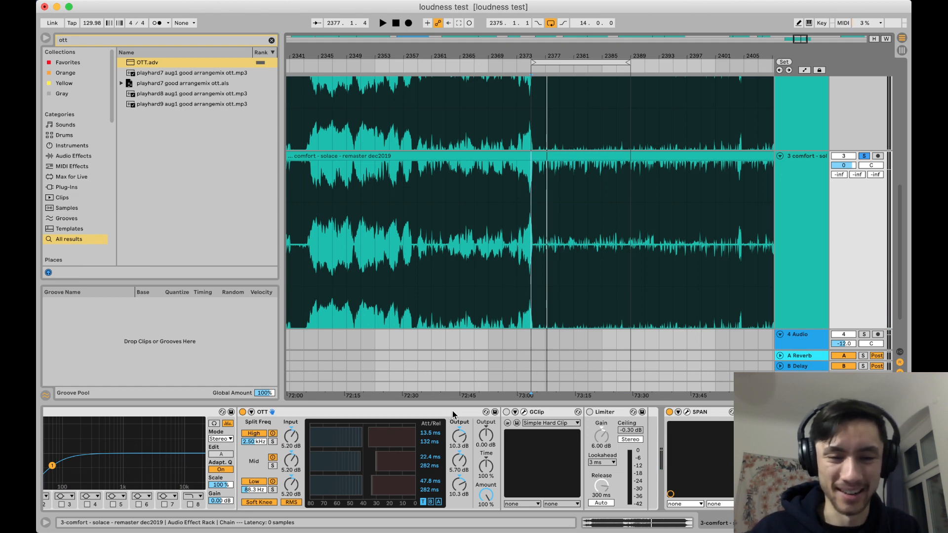
- Set OTT's amount to 0 %, replay the loop from its start, and stop playback
left_click_drag(487, 499, 486, 509)
key("space")
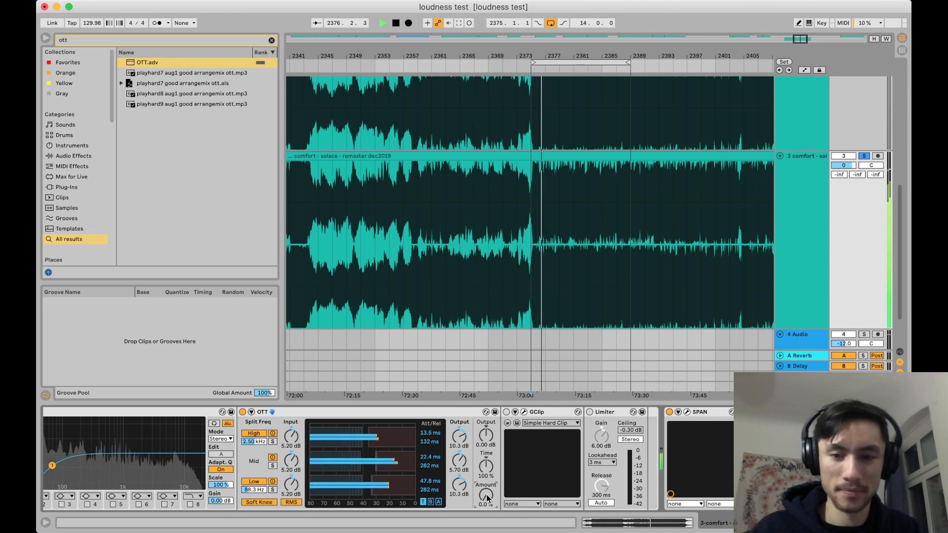
key("space")
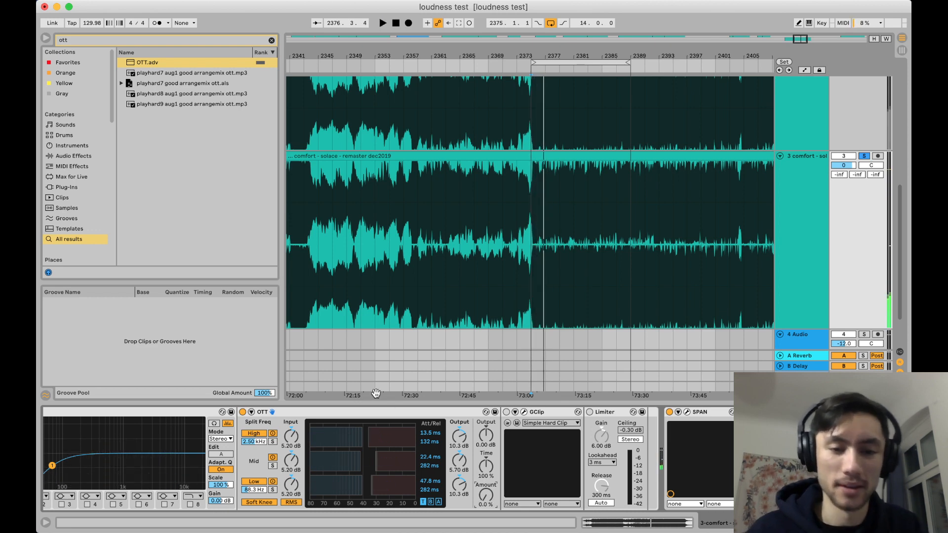
- Show the Wave Observer and other hidden plug-in windows, and move the SPAN window clear of the scope and OTT controls
scroll(344, 414, "left", 3)
scroll(344, 414, "left", 1)
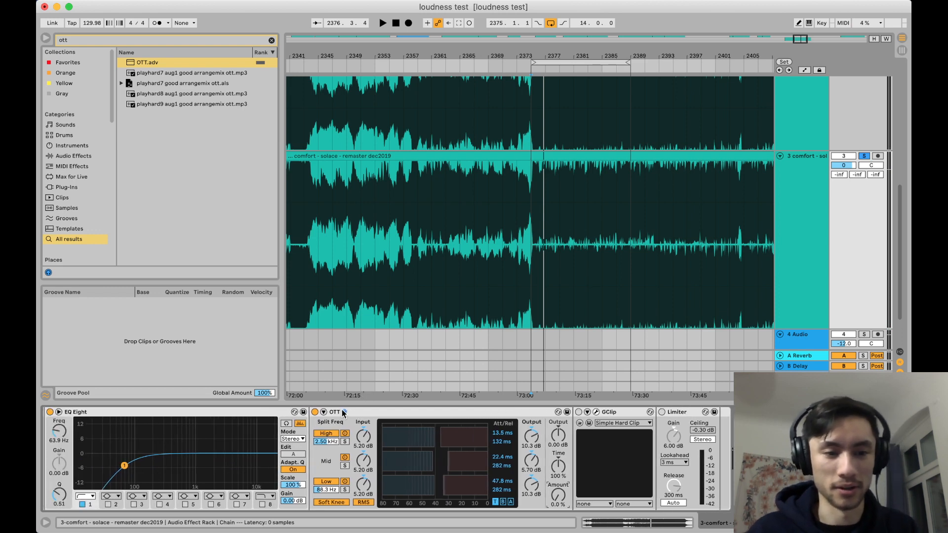
scroll(344, 414, "right", 2)
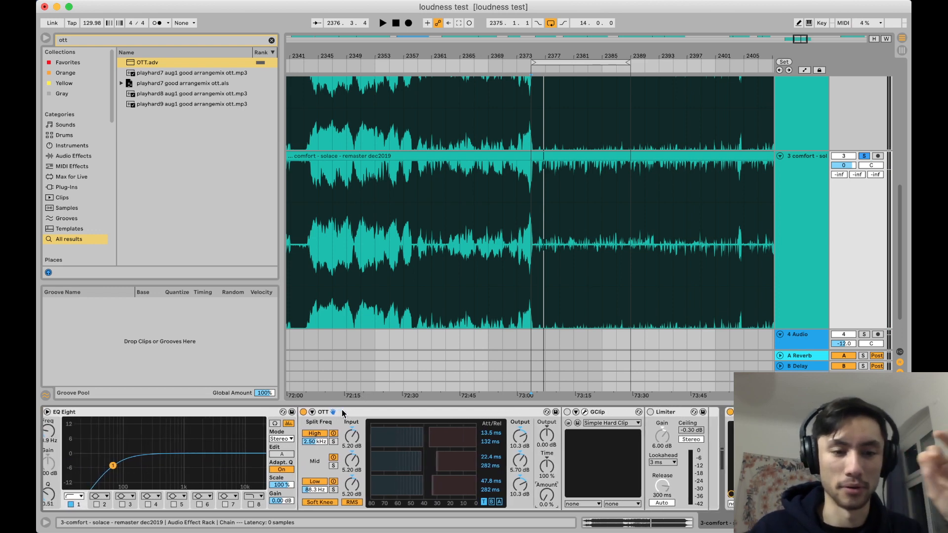
scroll(344, 413, "right", 8)
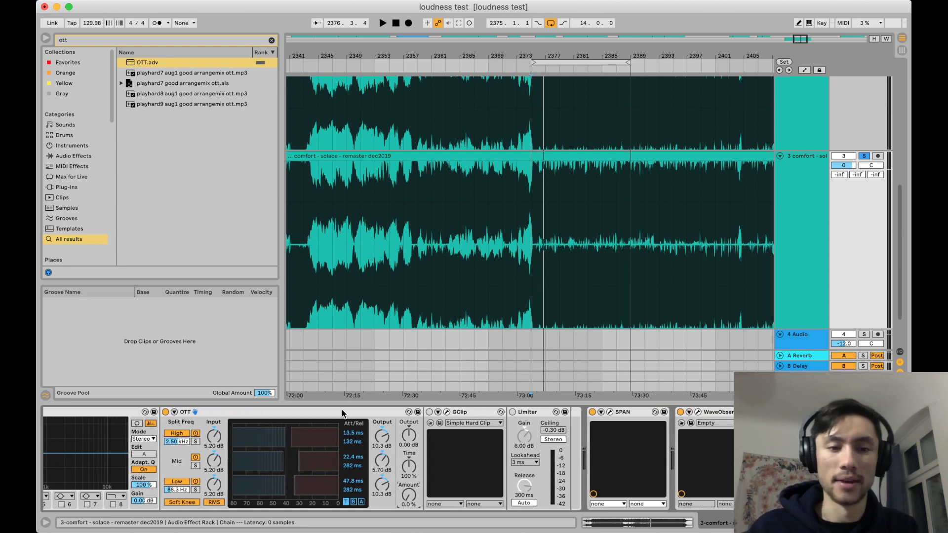
left_click(698, 412)
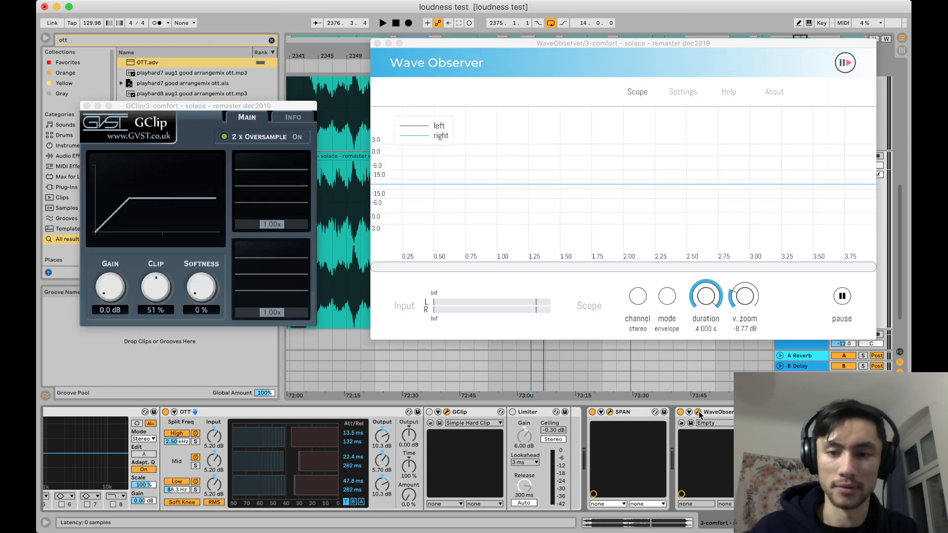
left_click(279, 72)
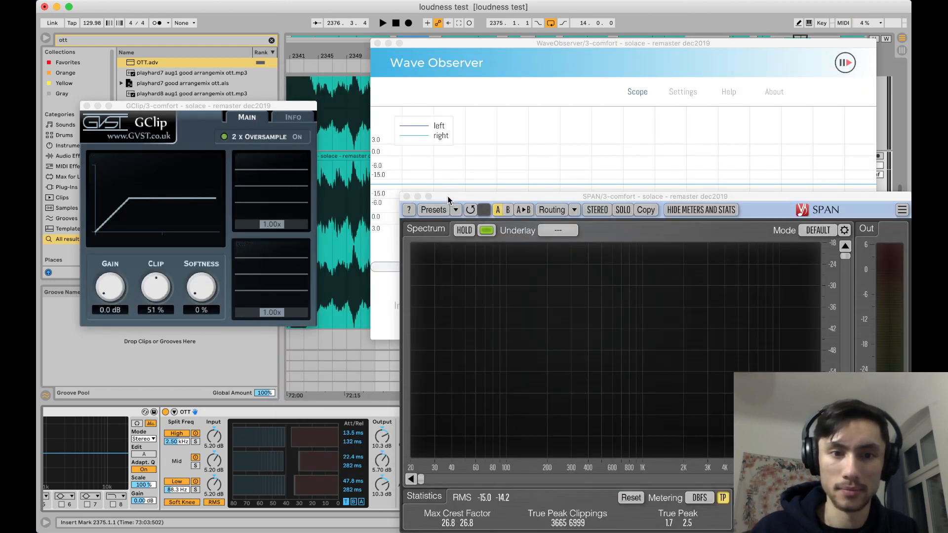
left_click_drag(448, 199, 597, 472)
- Play the loop with OTT's amount at 0 %, replay it while raising the amount, and stop playback
key("space")
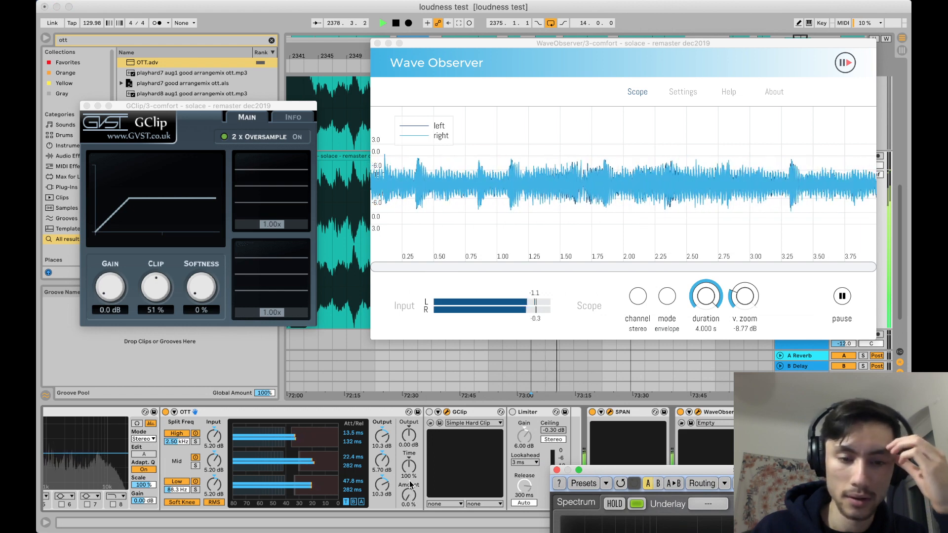
key("space")
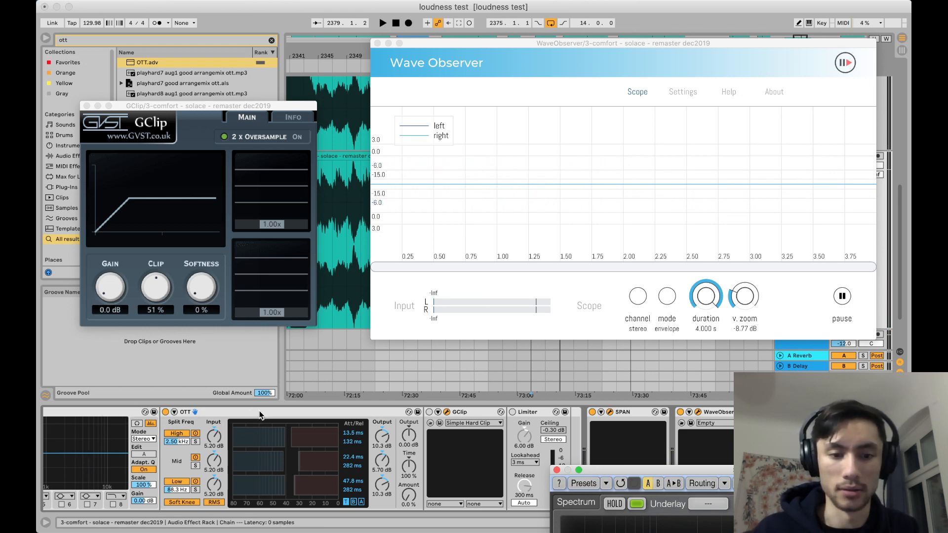
key("space")
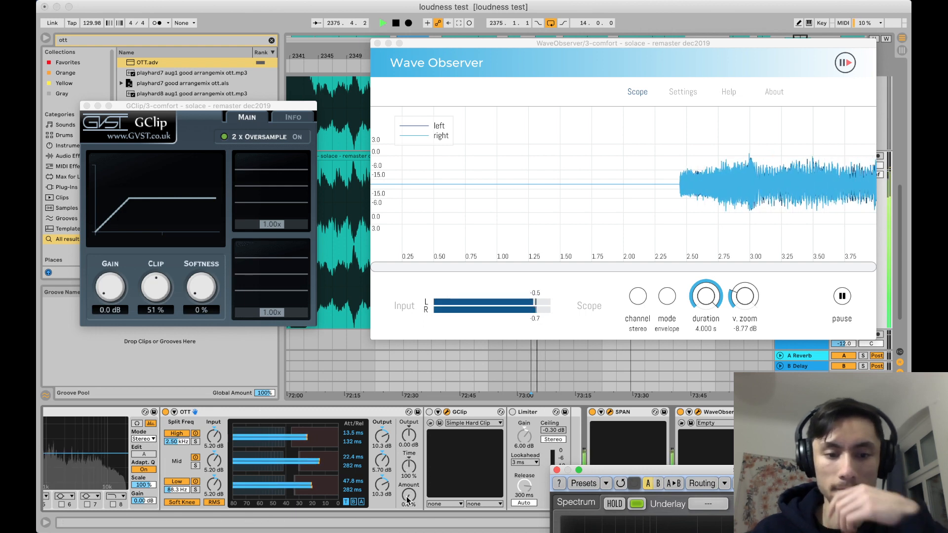
left_click_drag(406, 497, 408, 500)
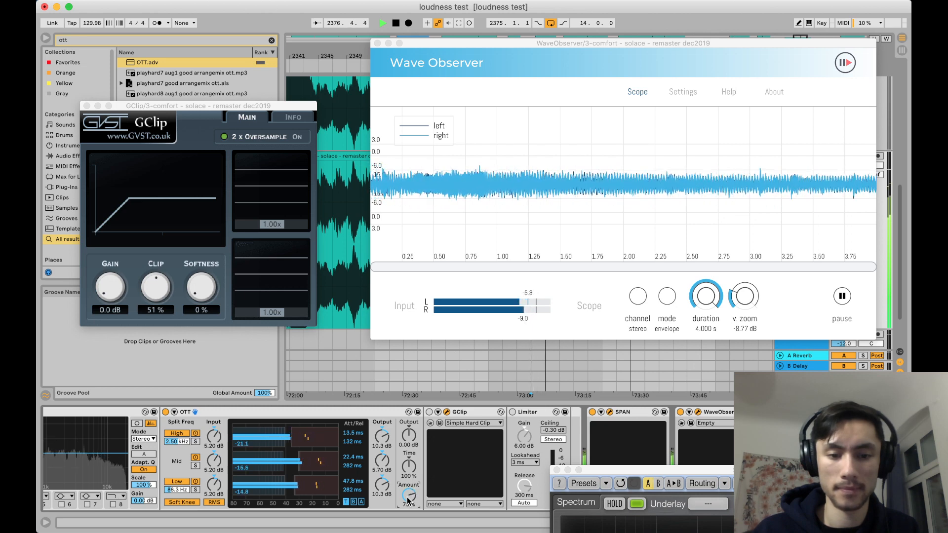
key("space")
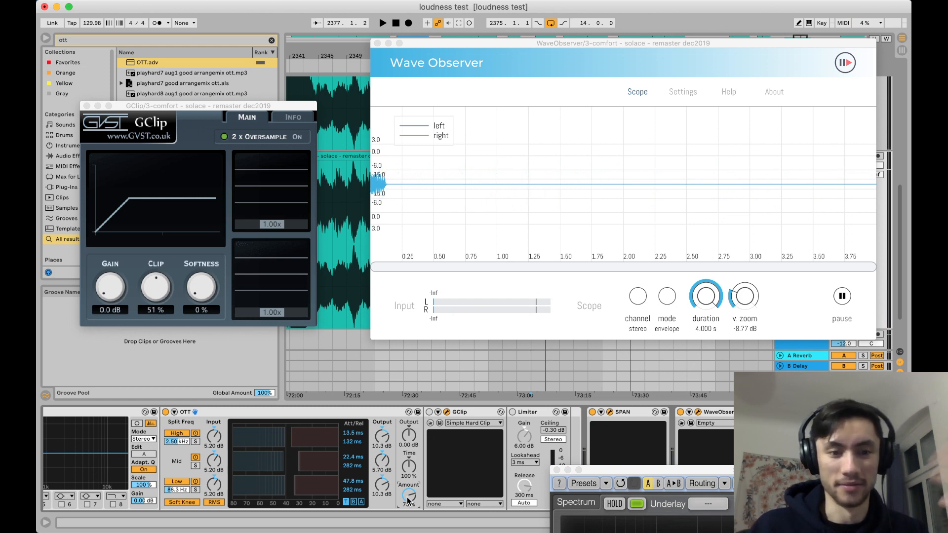
- Set OTT's amount to 32 %, replay the loop from its start, and stop playback
left_click_drag(407, 501, 407, 501)
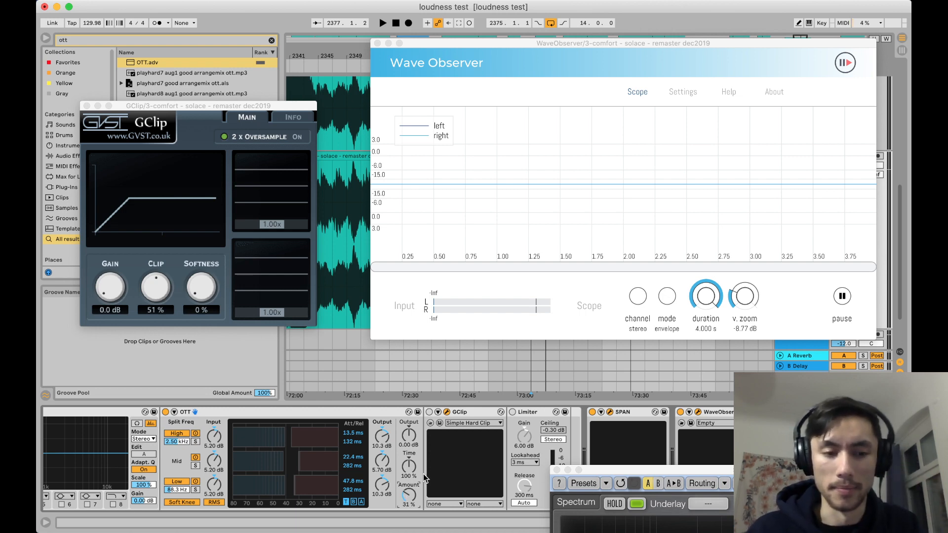
key("space")
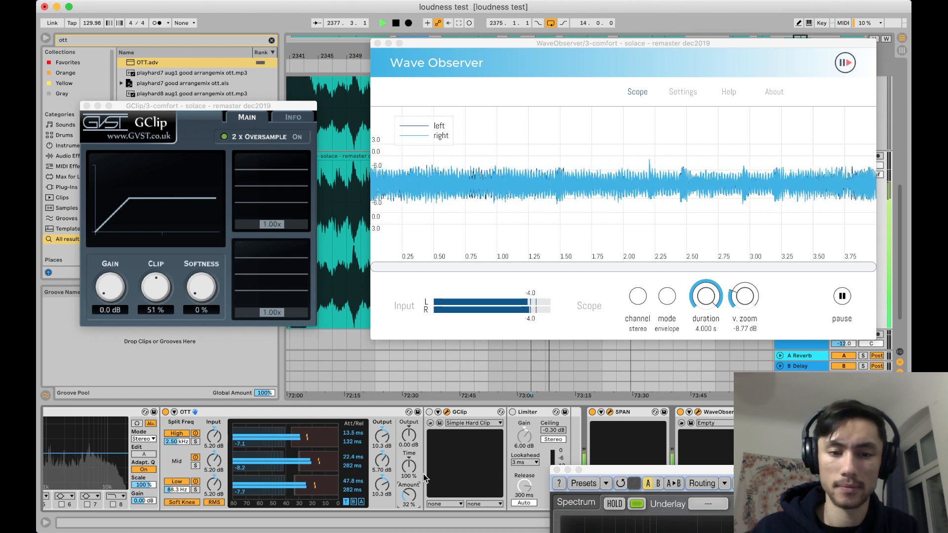
key("space")
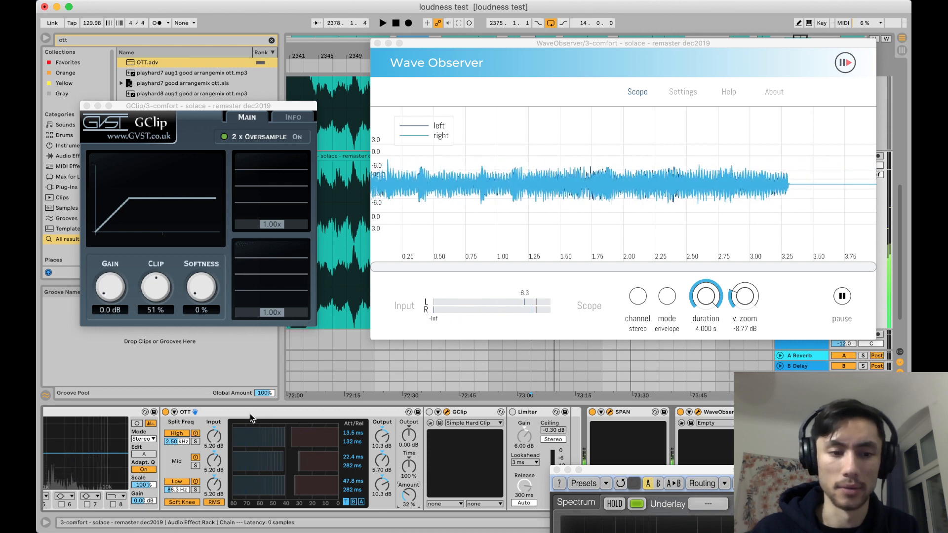
- Replay the loop while switching OTT off and on twice, set its amount to 31 %, and stop playback
key("space")
left_click(248, 413)
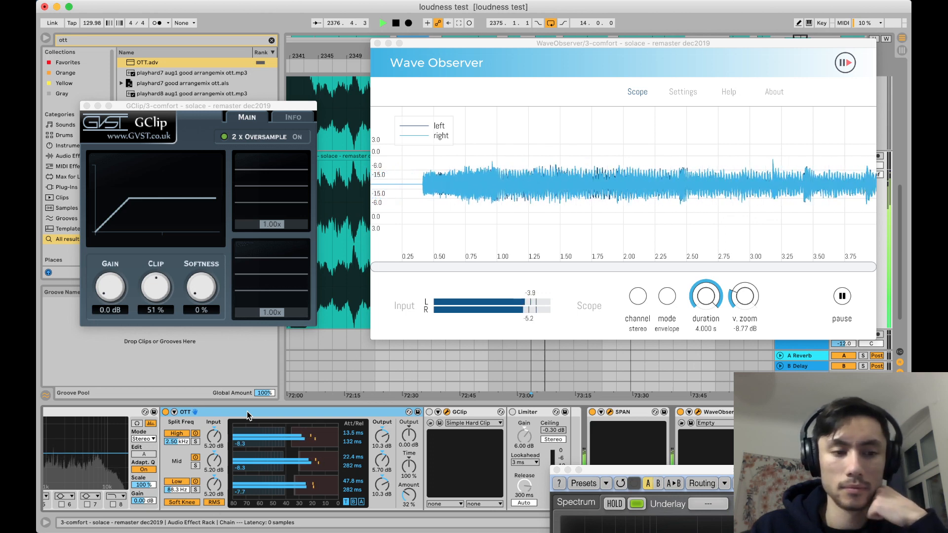
key("0")
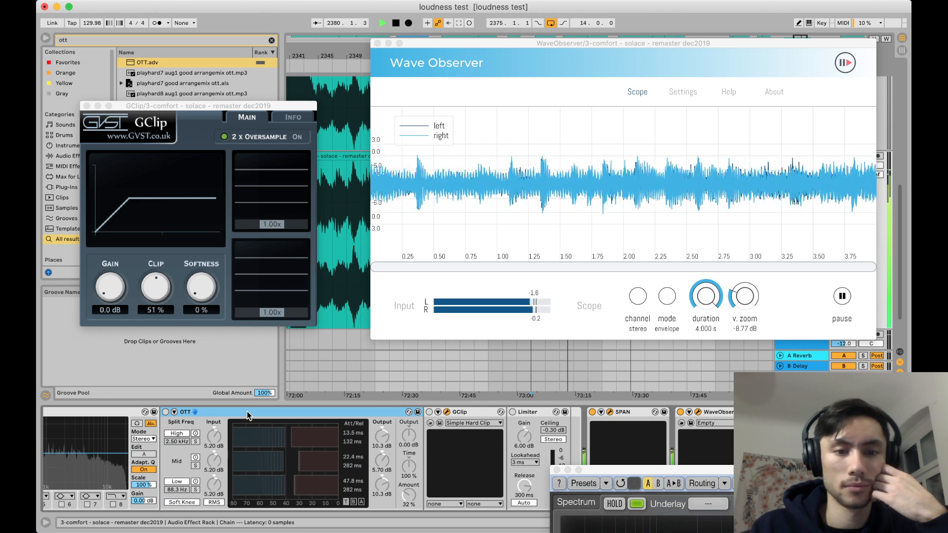
key("0")
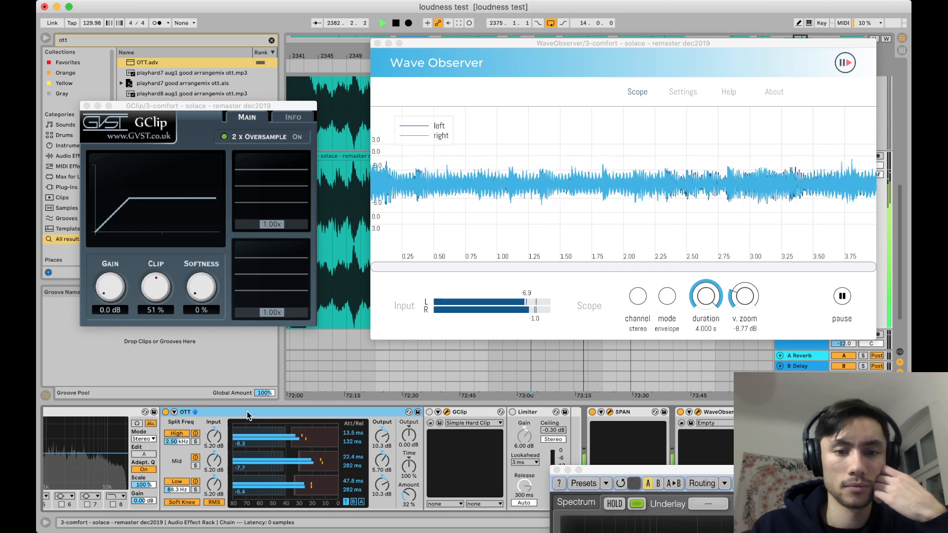
key("0")
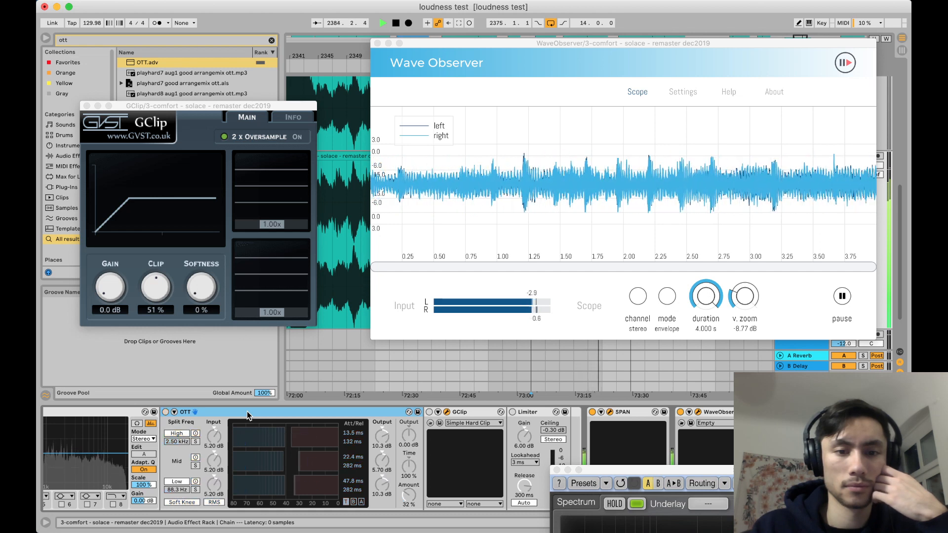
key("0")
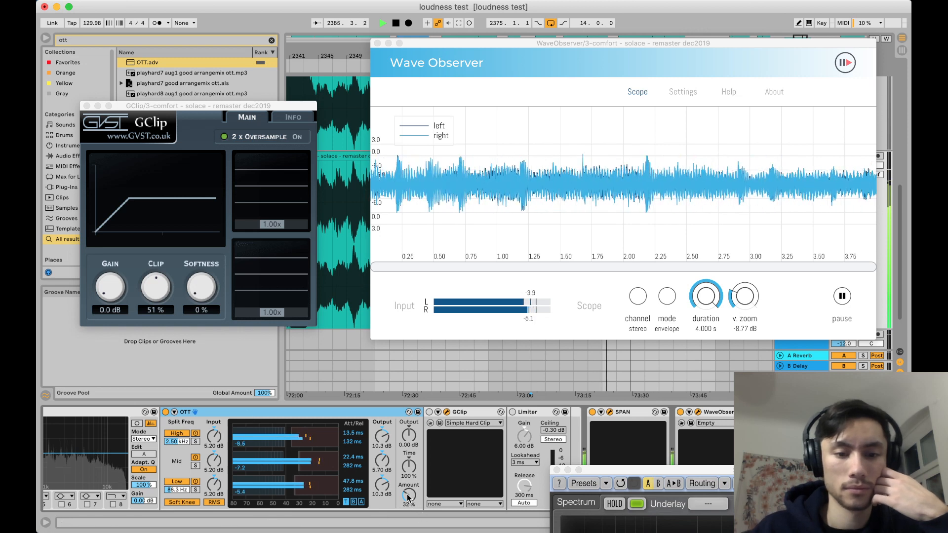
left_click_drag(407, 495, 407, 496)
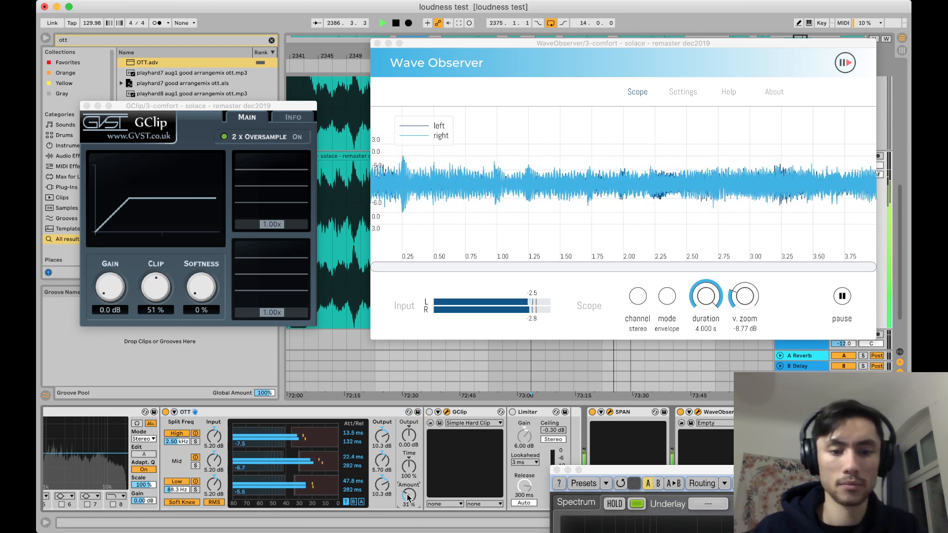
key("space")
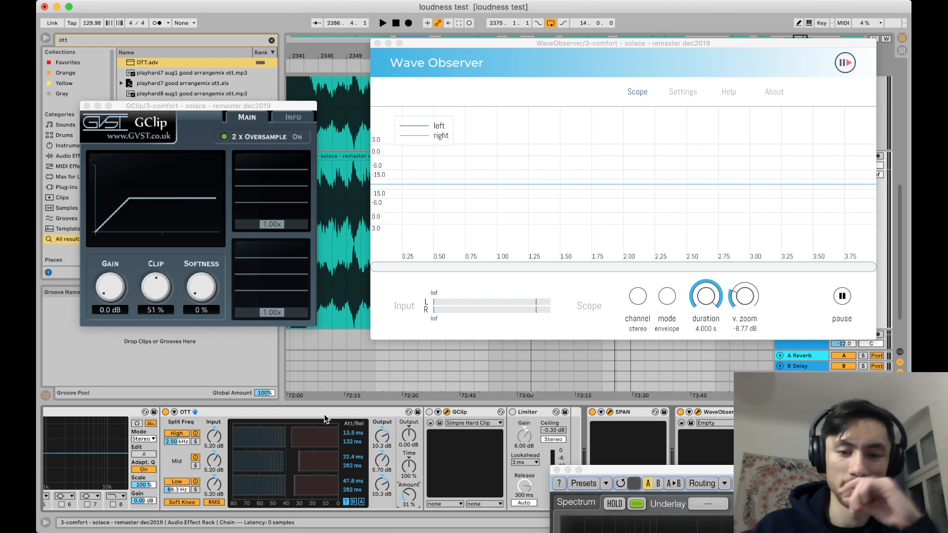
- Bring the full SPAN window into view and replay the loop, switching OTT off and back on to compare levels
left_click_drag(616, 472, 425, 38)
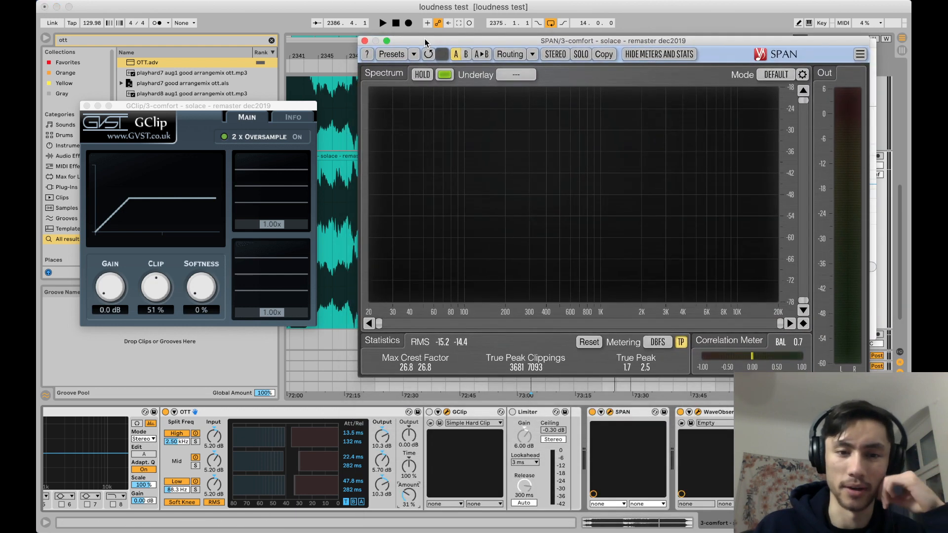
left_click(366, 415)
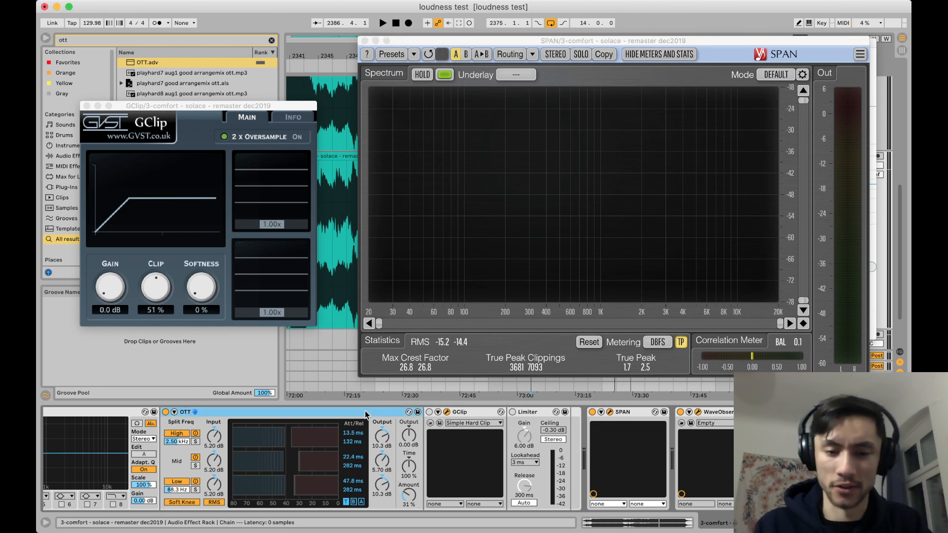
key("space")
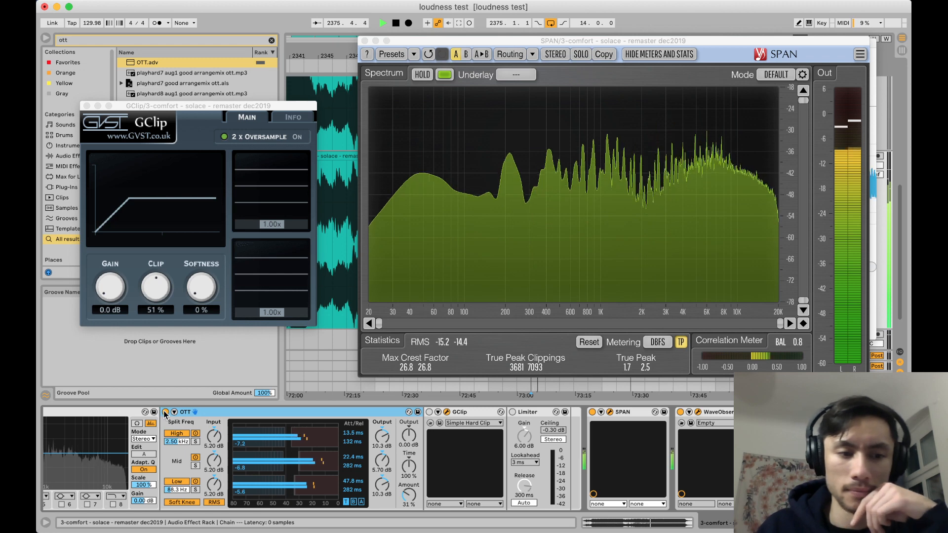
left_click(165, 412)
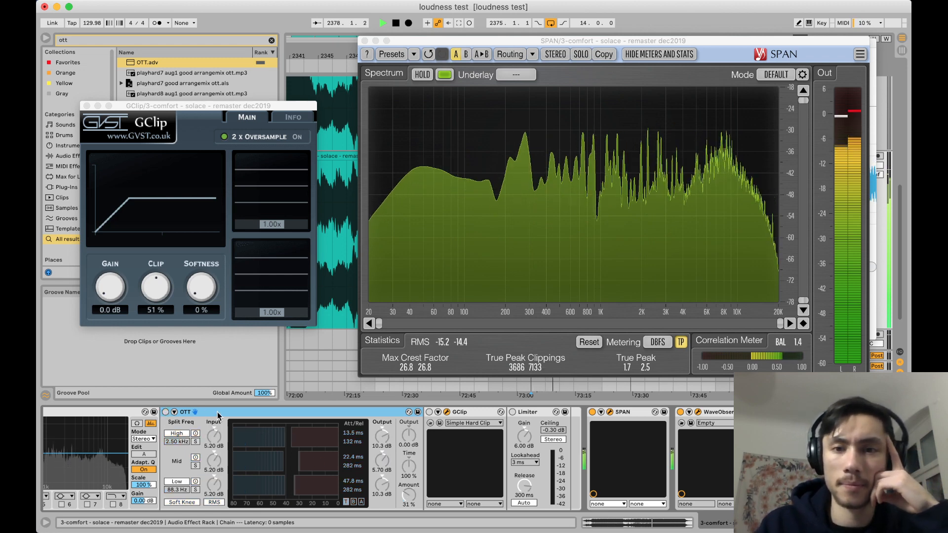
key("0")
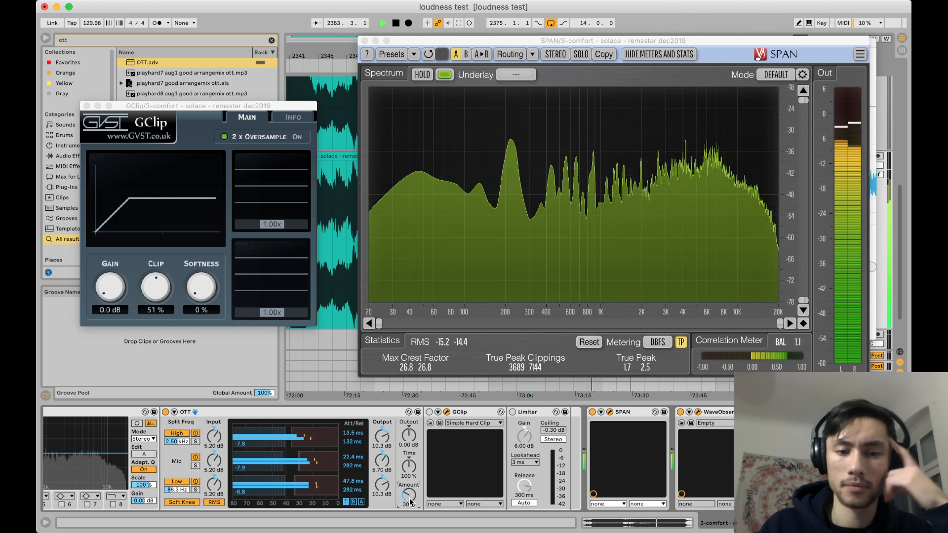
- Fine-tune OTT's amount to 30 % while the loop plays, and stop playback
left_click_drag(409, 501, 409, 496)
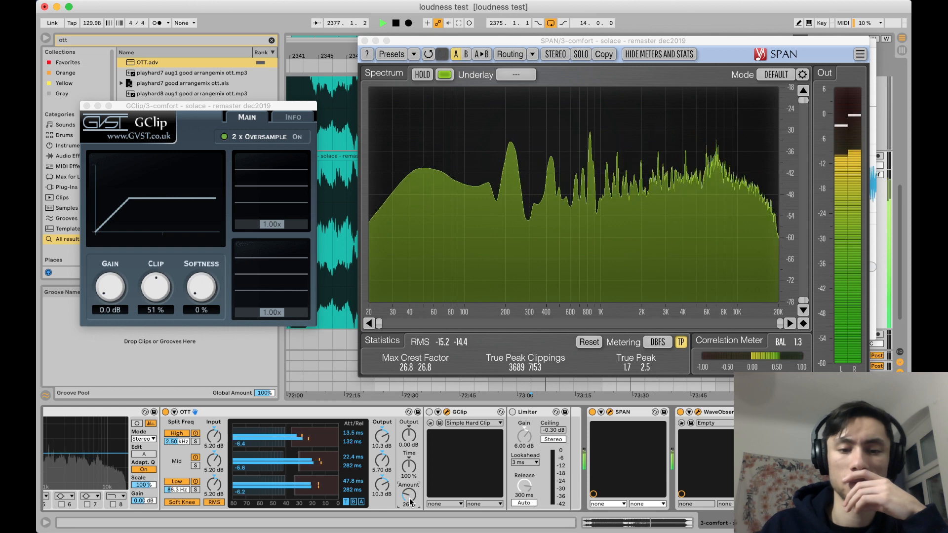
left_click_drag(409, 499, 409, 499)
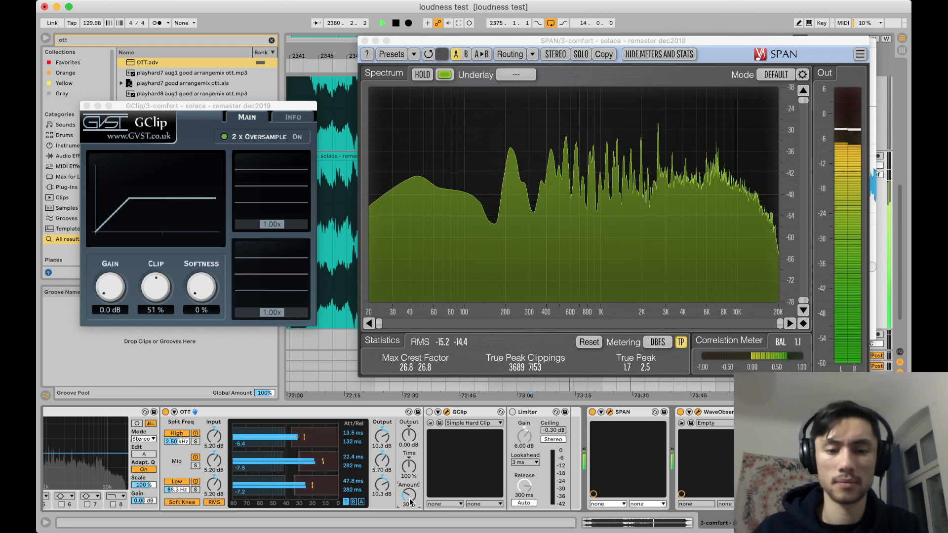
key("space")
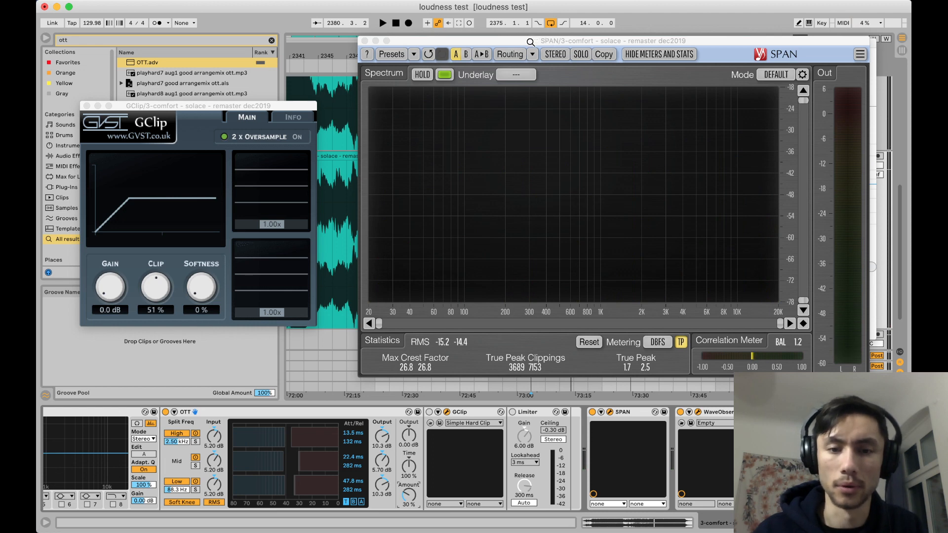
- Move the SPAN window away from the Wave Observer scope and the OTT controls, and make Wave Observer active
left_click_drag(572, 44, 685, 441)
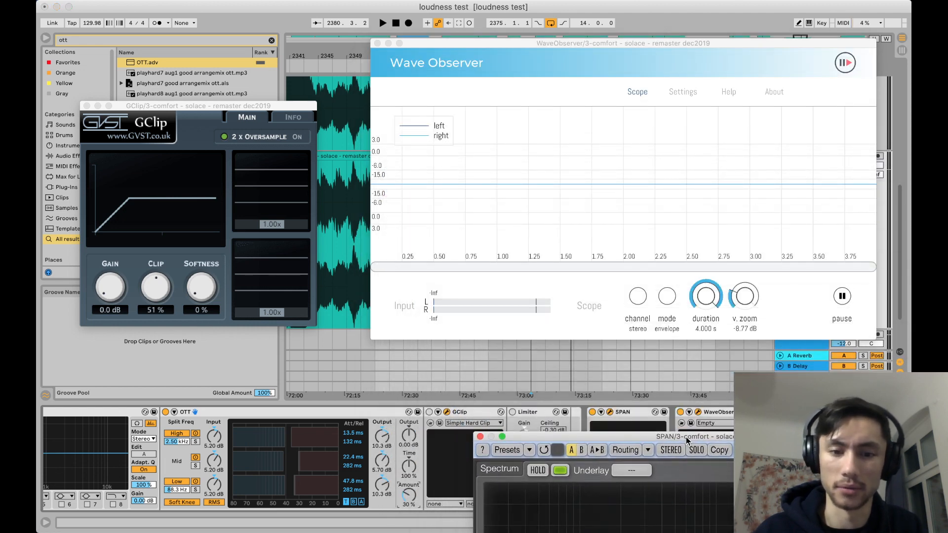
left_click_drag(627, 434, 686, 472)
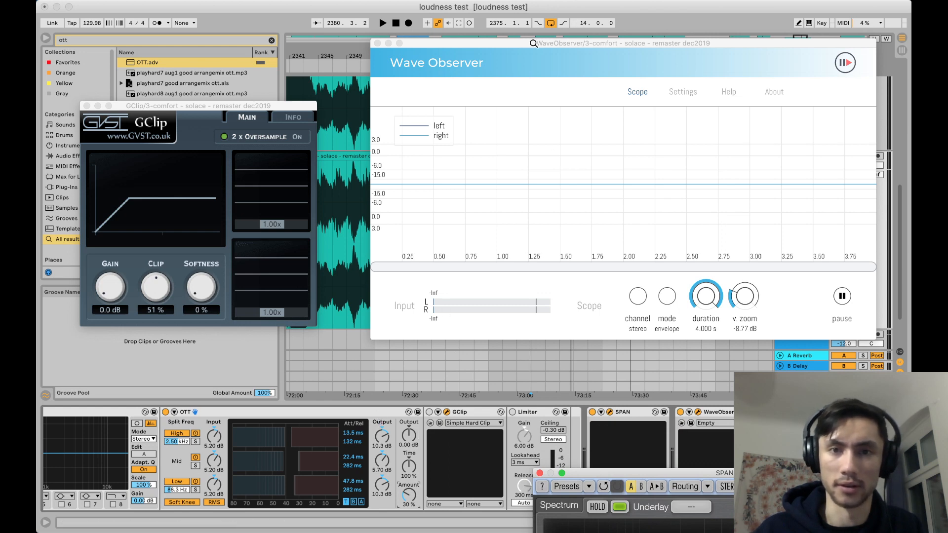
left_click(533, 44)
- Replay the loop with OTT on and bypass OTT during playback to compare peaks in Wave Observer
key("space")
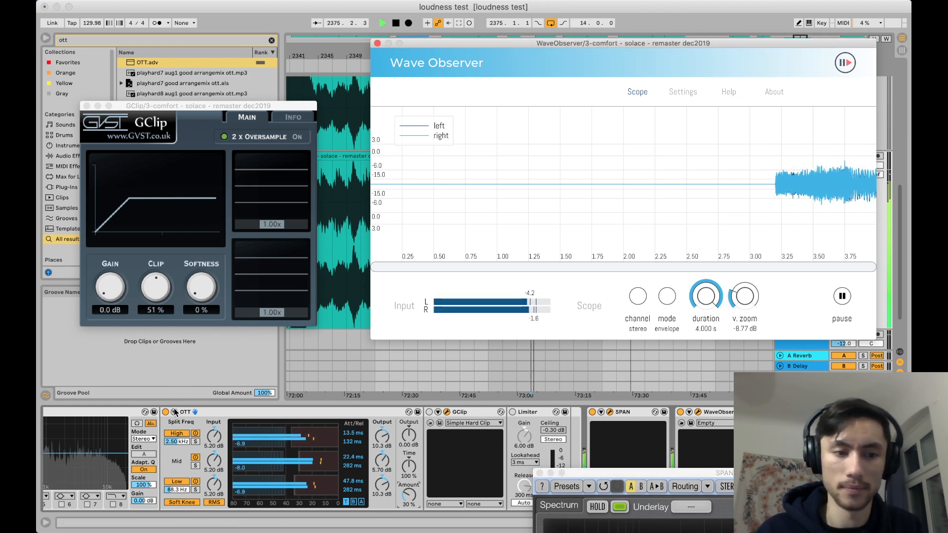
left_click(223, 416)
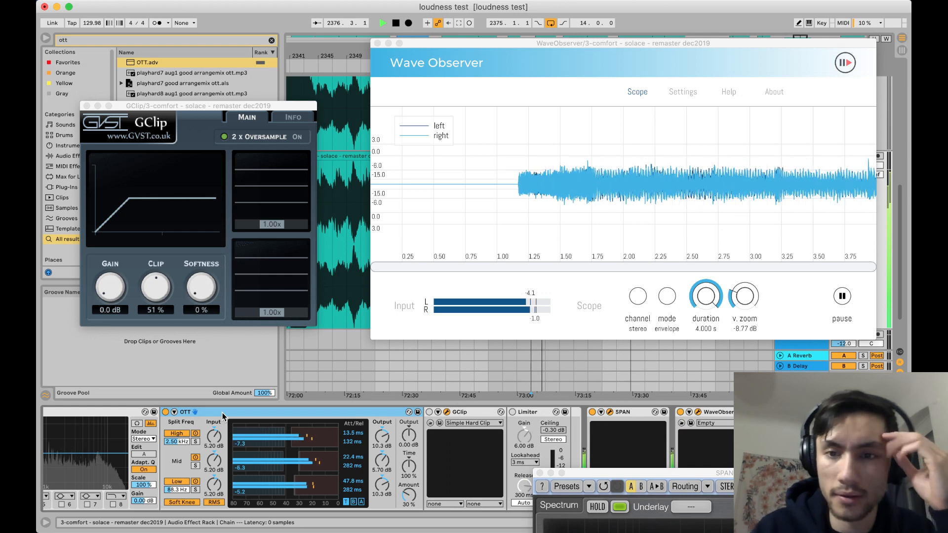
key("0")
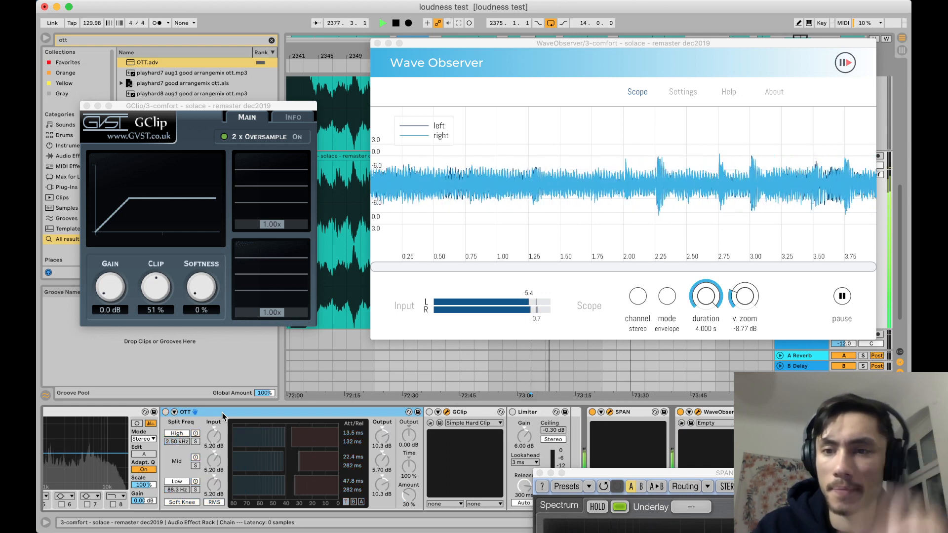
- Freeze the Wave Observer display to examine the waveform peaks, stop playback, and resume the scope
left_click(842, 296)
key("space")
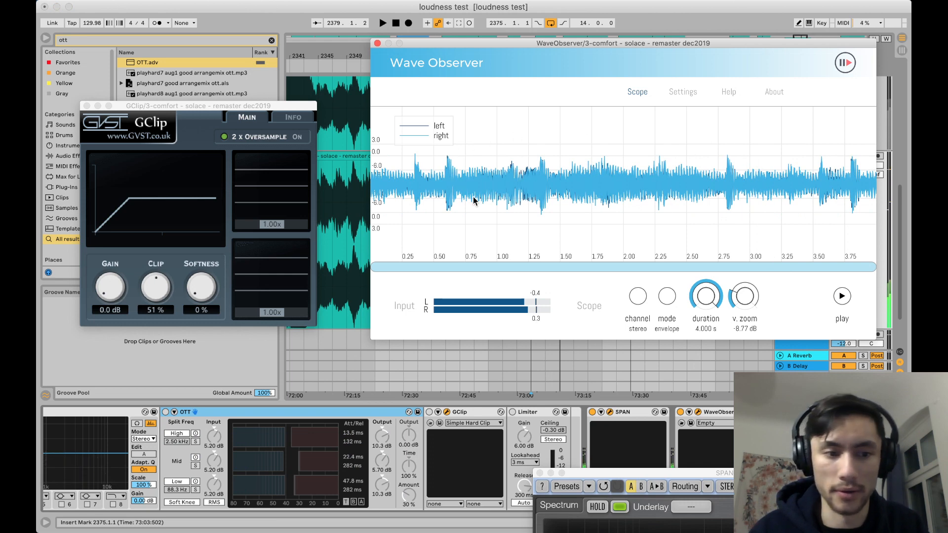
left_click(841, 296)
key("space")
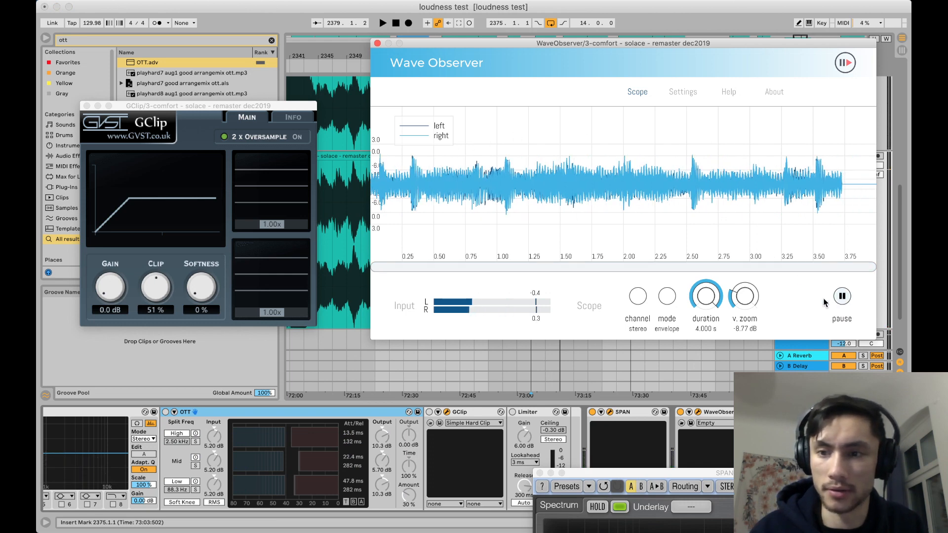
- Replay the loop with OTT on, freeze the Wave Observer display to examine the waveform peaks, and stop playback
left_click(329, 413)
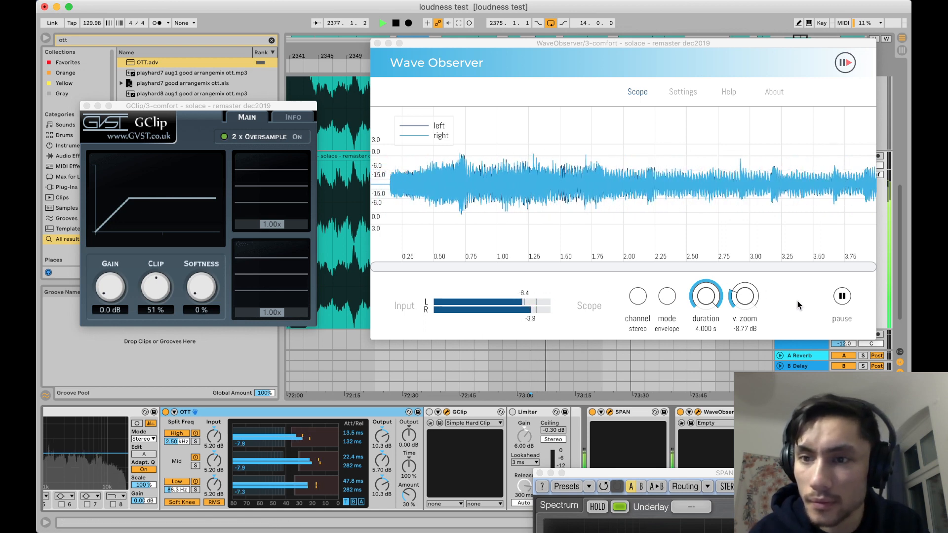
left_click(842, 296)
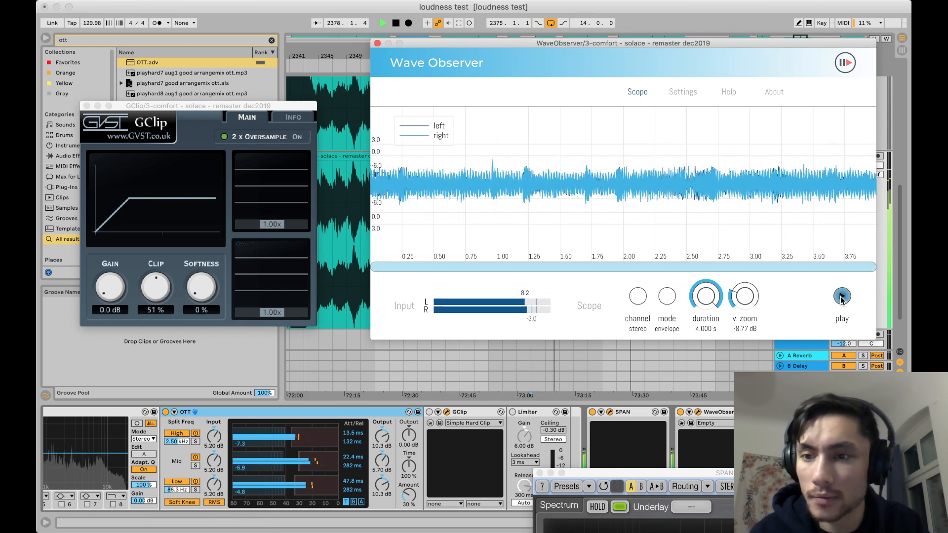
key("space")
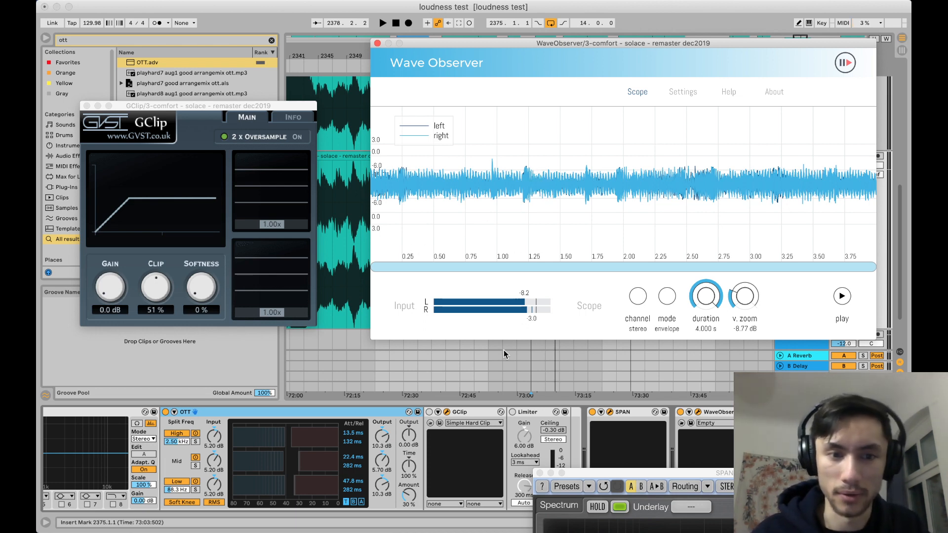
- Play the loop through active GClip with its clip level at 98 %, bypass OTT during playback, and stop
key("space")
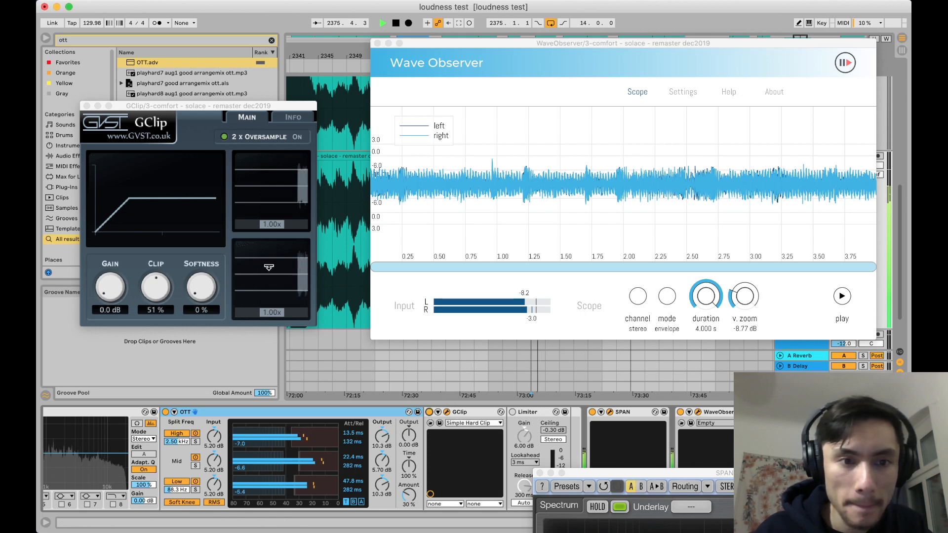
left_click_drag(150, 263, 147, 251)
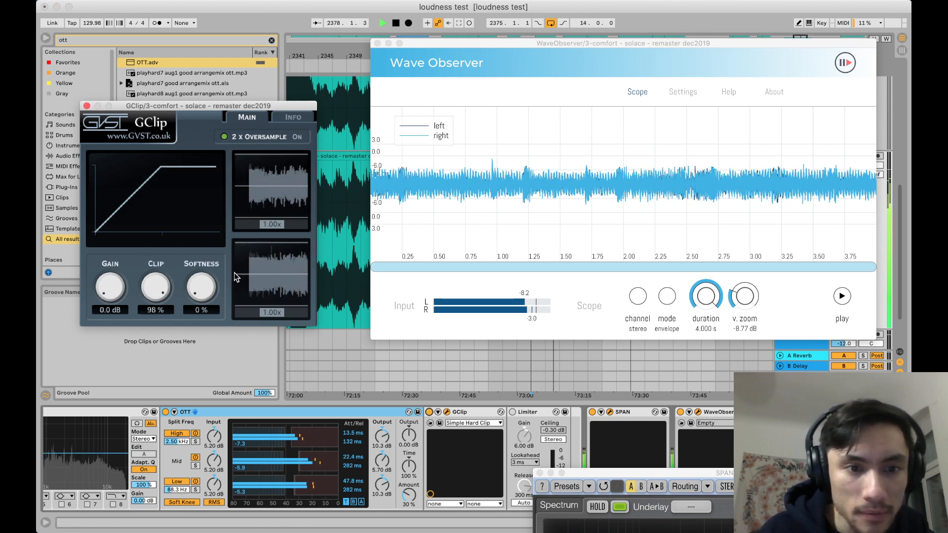
left_click(166, 412)
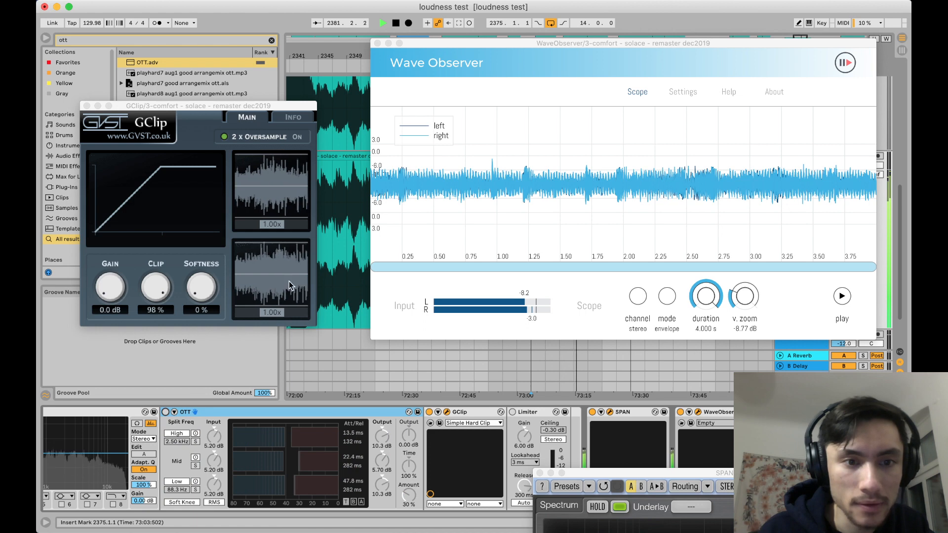
key("space")
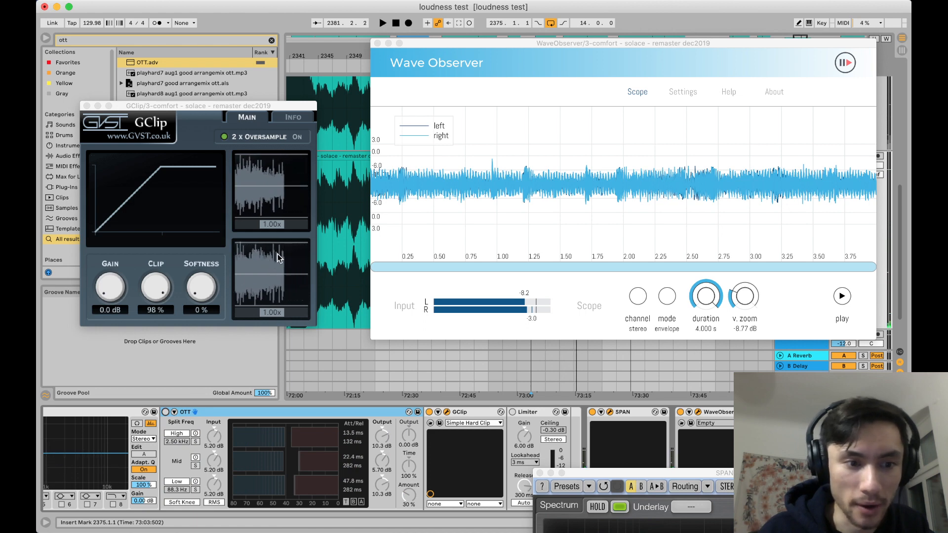
- Replay the loop without OTT and re-enable OTT during playback to compare the peaks in GClip's displays, and stop playback
key("space")
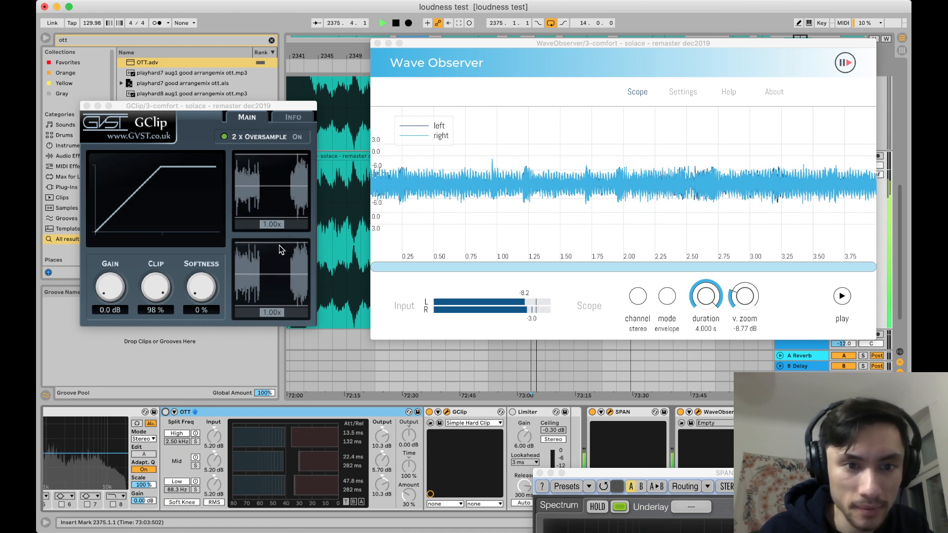
left_click(165, 412)
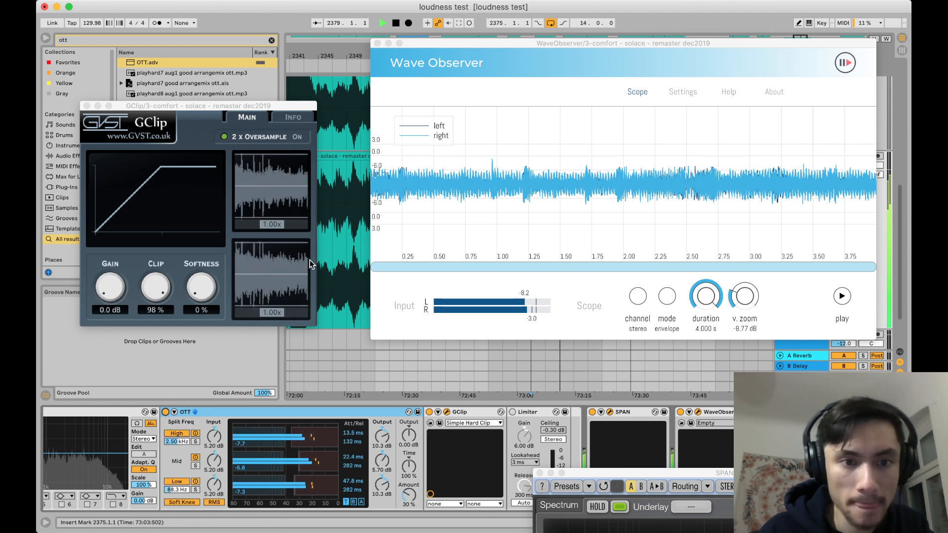
key("space")
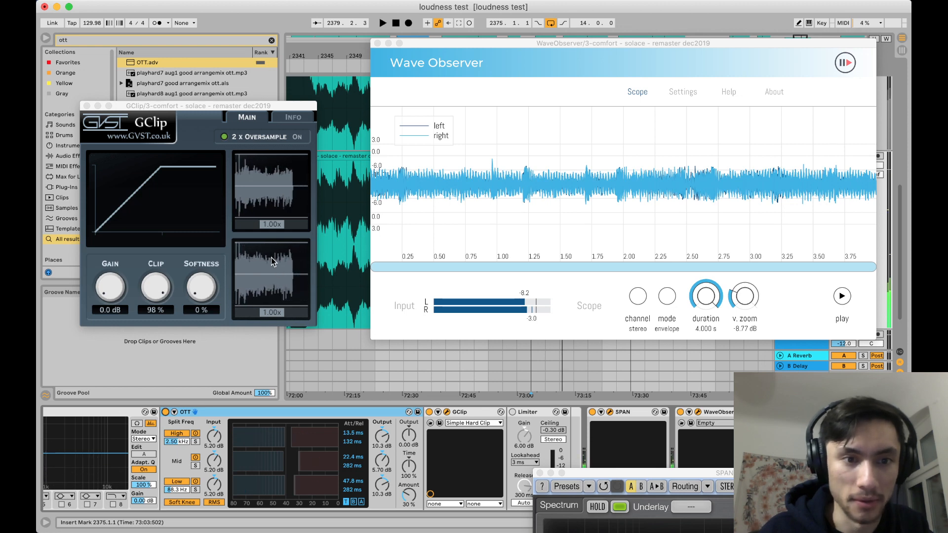
- Replay the loop, resume the Wave Observer scope, and lower GClip's clip level to 53 %
key("space")
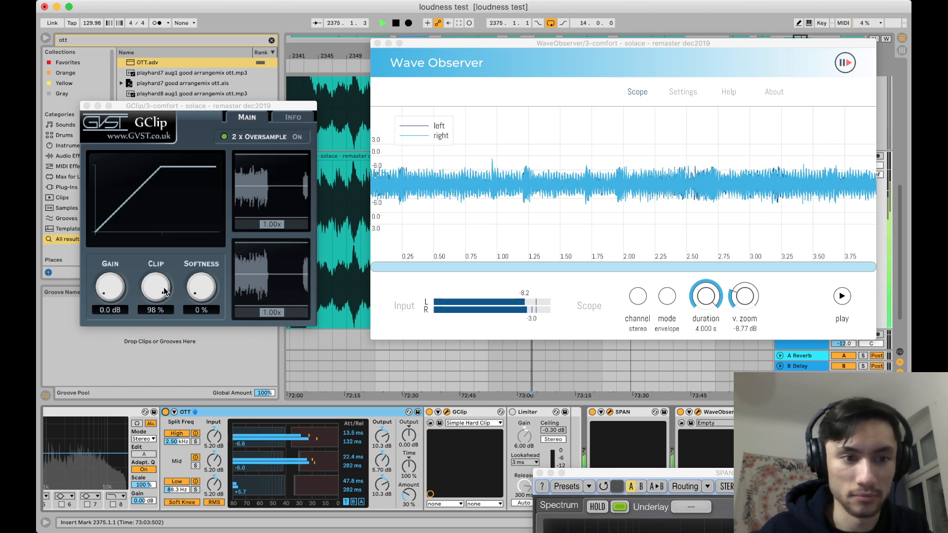
left_click_drag(164, 291, 161, 306)
left_click(842, 296)
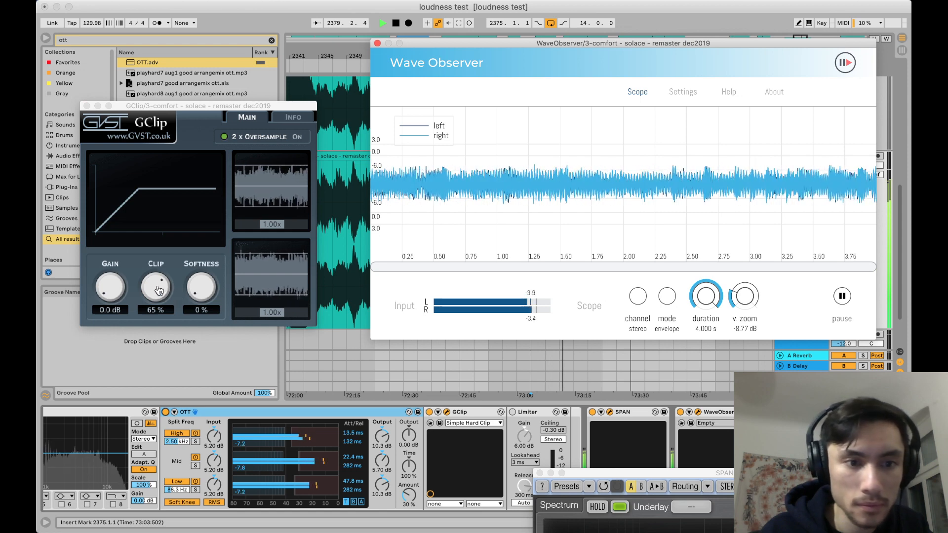
left_click_drag(159, 290, 159, 296)
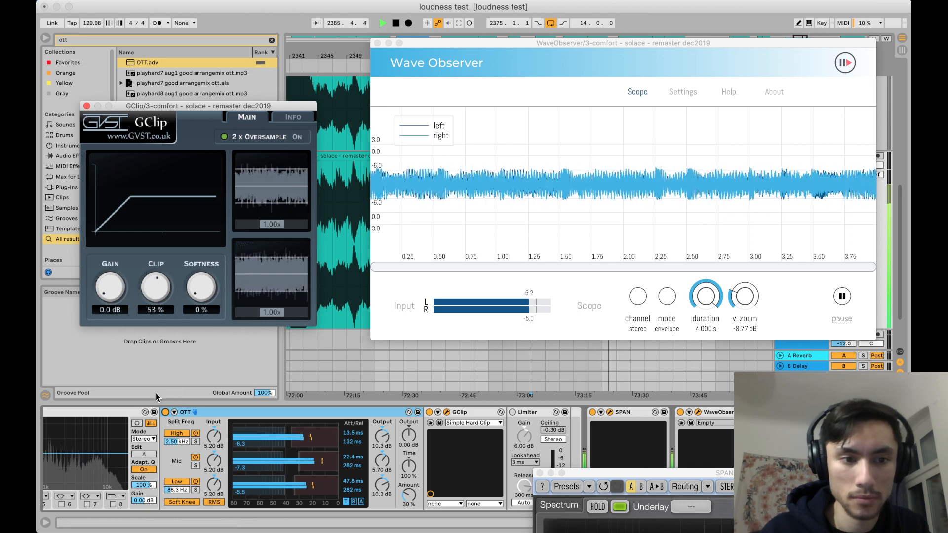
- Compare the clipping with OTT bypassed and re-enabled, and fine-tune GClip's clip level to 51 %
left_click(165, 412)
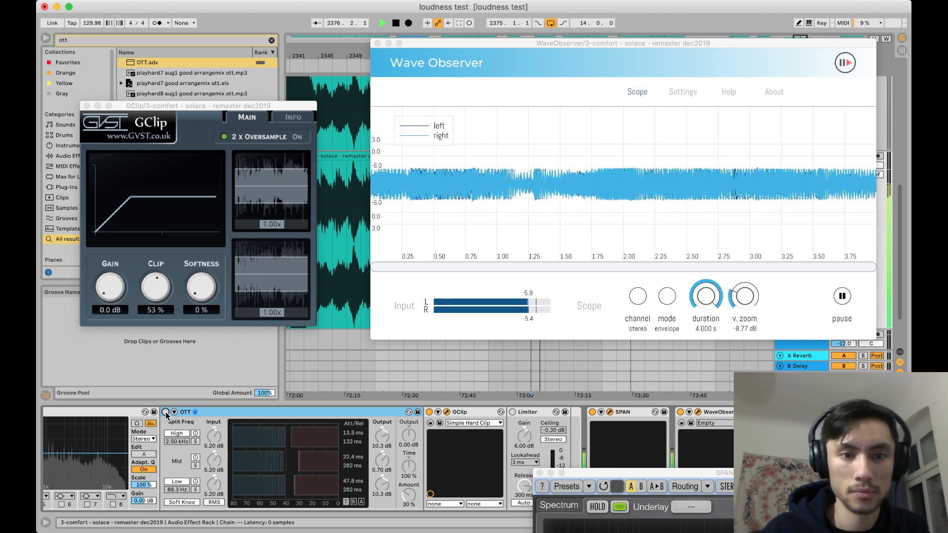
left_click(165, 413)
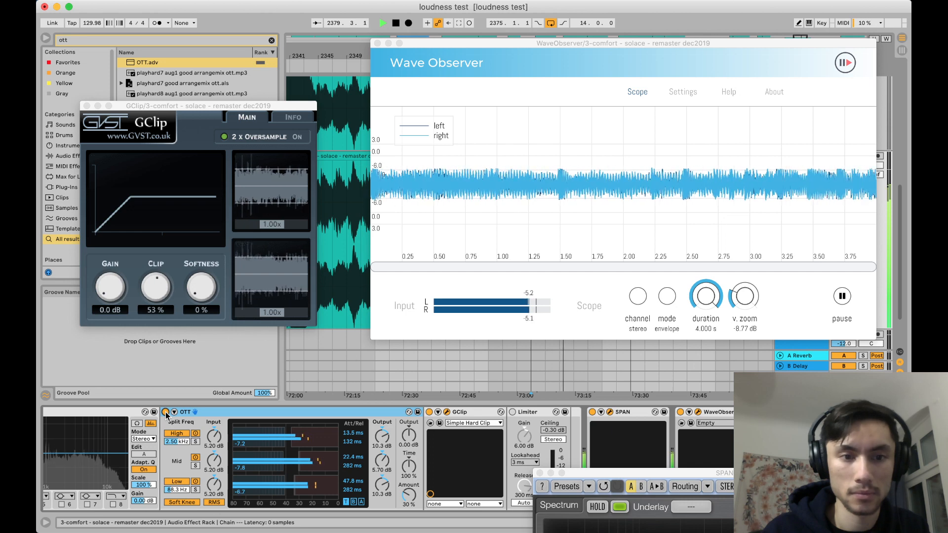
left_click_drag(154, 289, 155, 291)
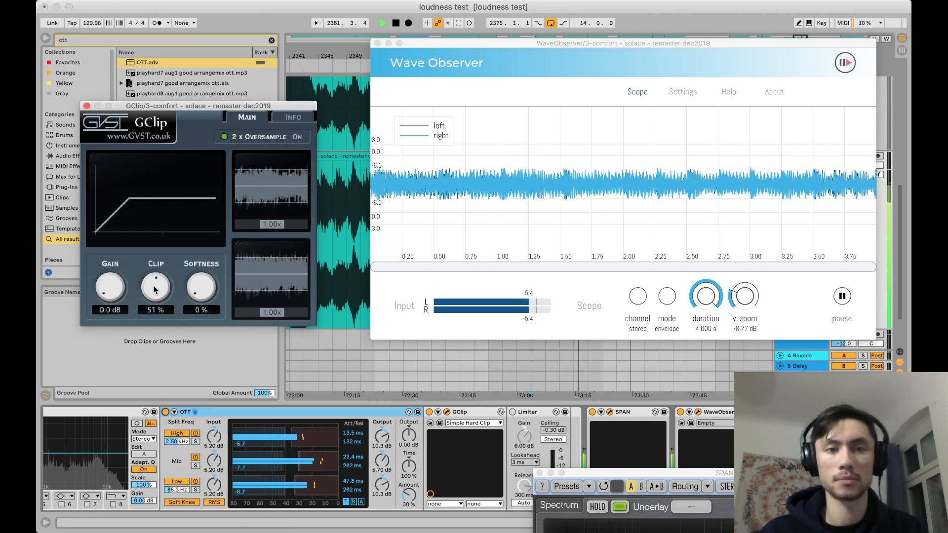
- Bypass and re-enable OTT at the 51 % clip level to compare the amount of clipping, and stop playback
left_click(166, 413)
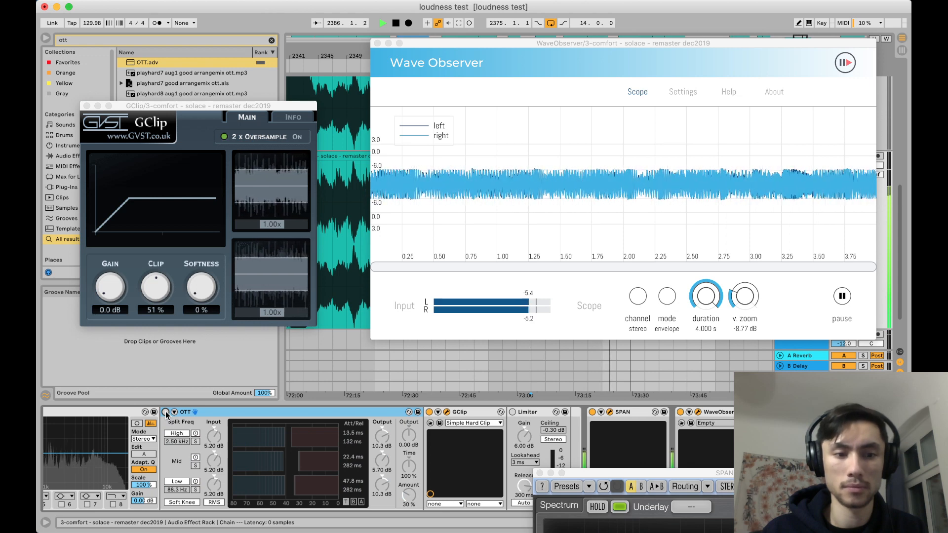
left_click(166, 412)
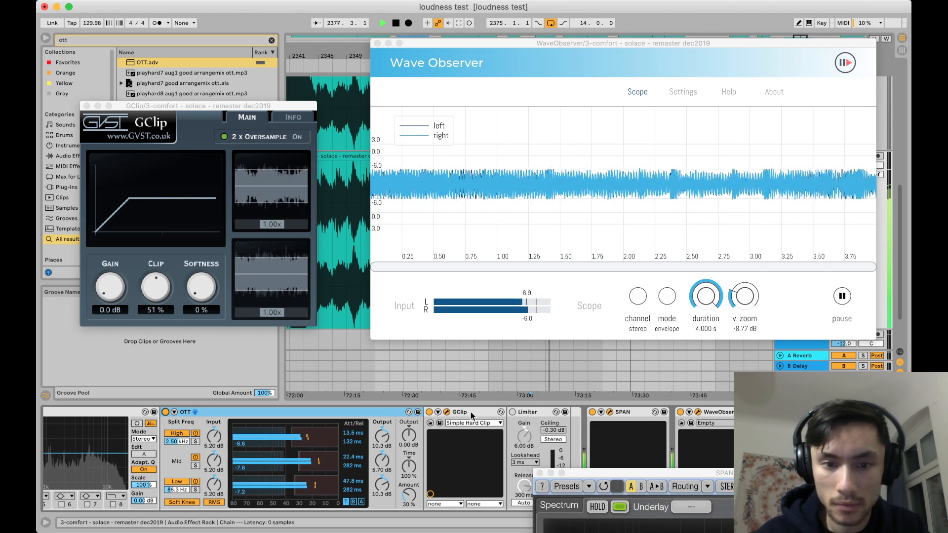
key("space")
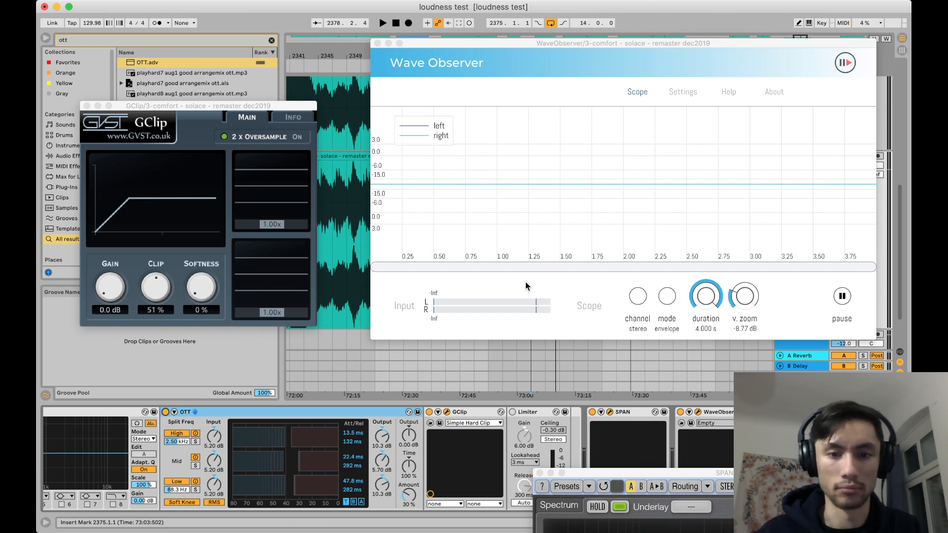
- Replay the loop and switch GClip off and back on to compare unclipped and clipped peaks in Wave Observer
key("space")
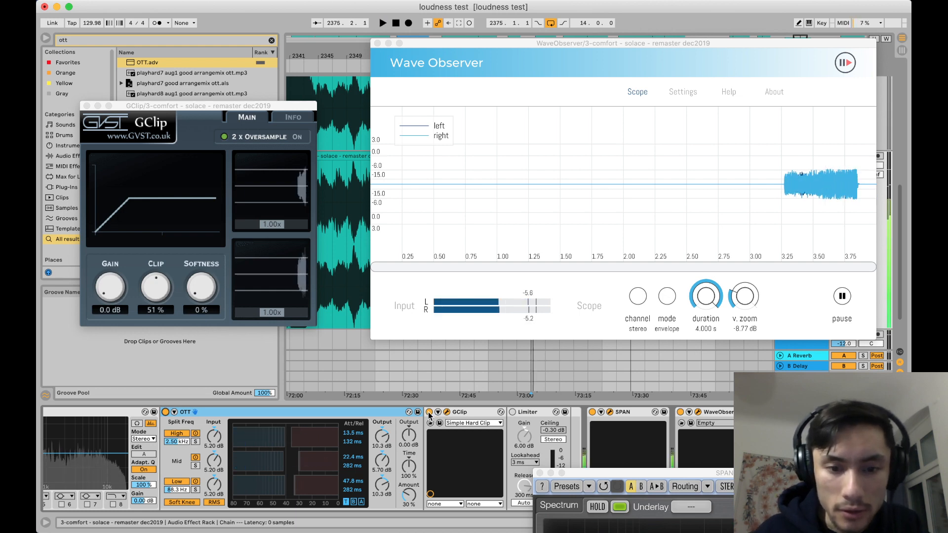
left_click(429, 412)
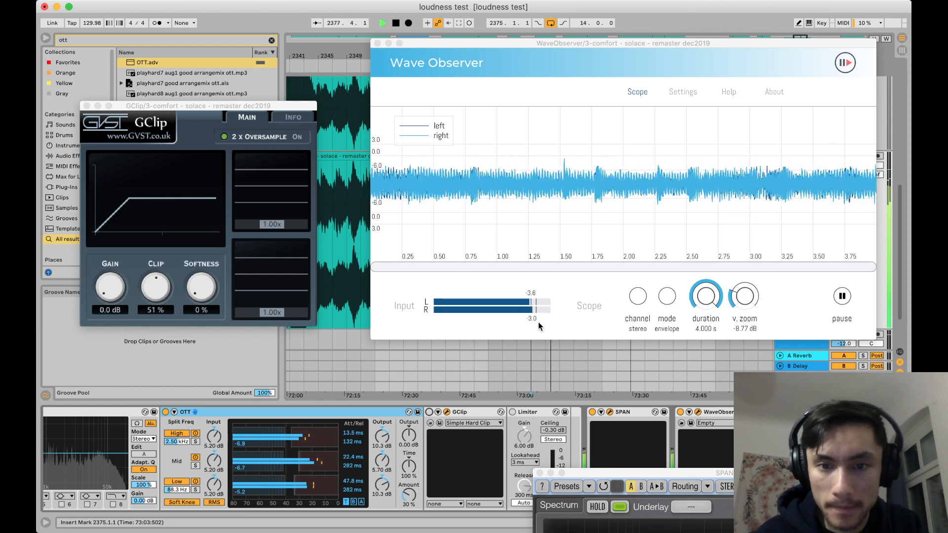
left_click(429, 412)
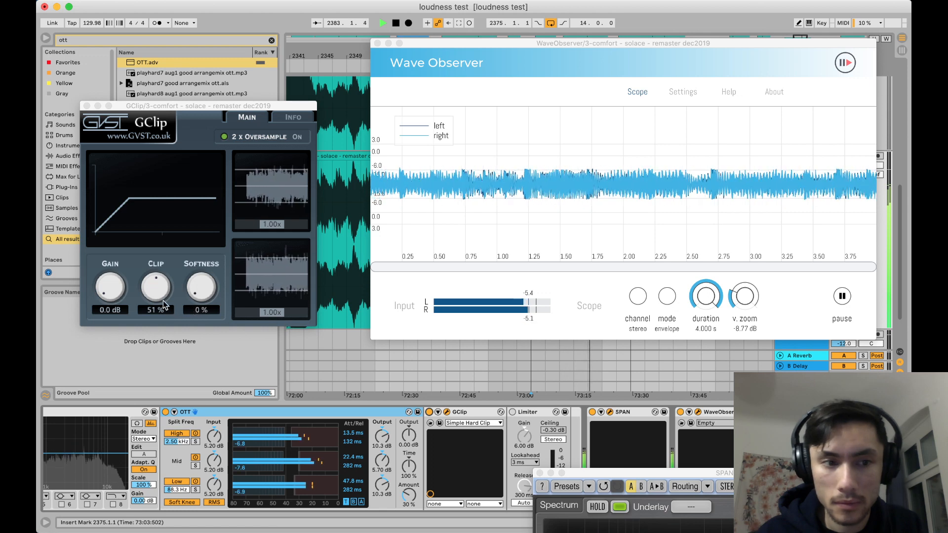
- Lower GClip's clip level to 40 % while watching the waveform, and stop playback
left_click_drag(154, 288, 153, 294)
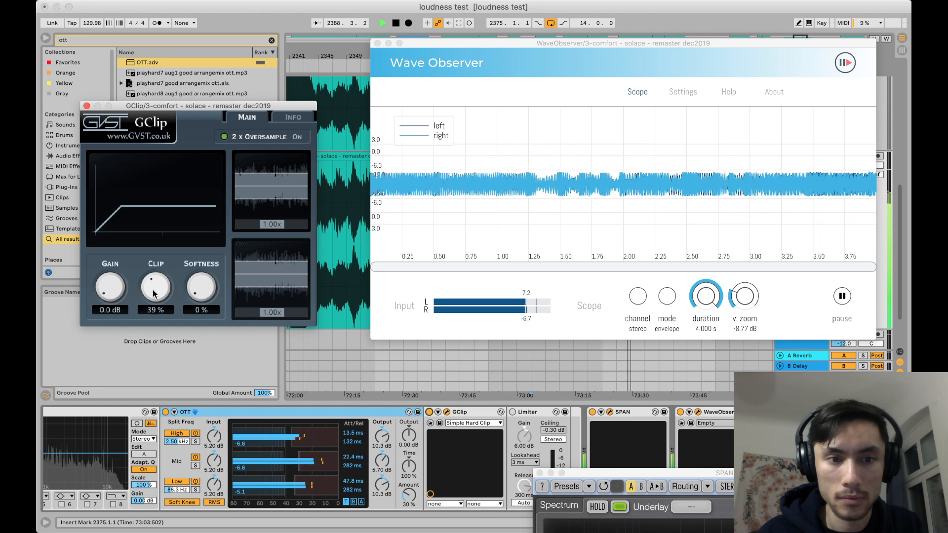
left_click_drag(154, 294, 154, 290)
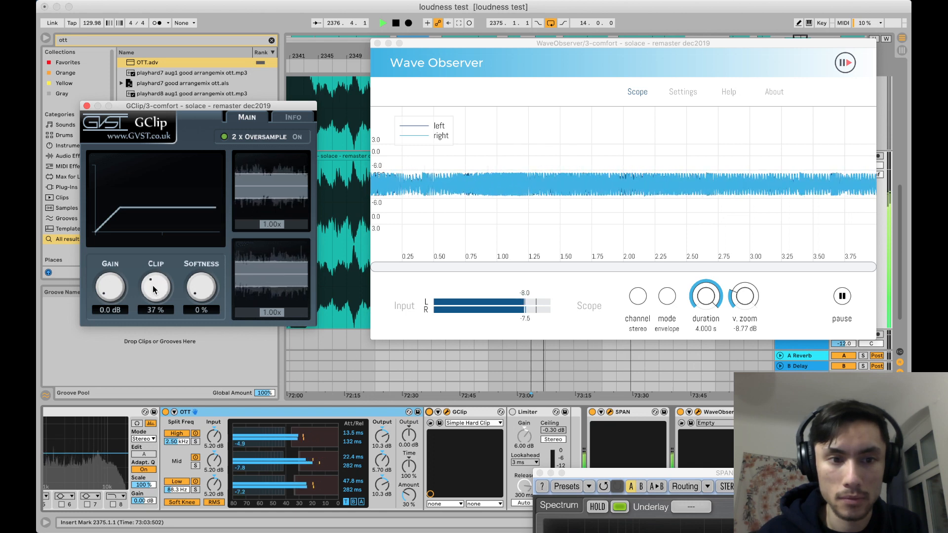
left_click_drag(154, 290, 155, 288)
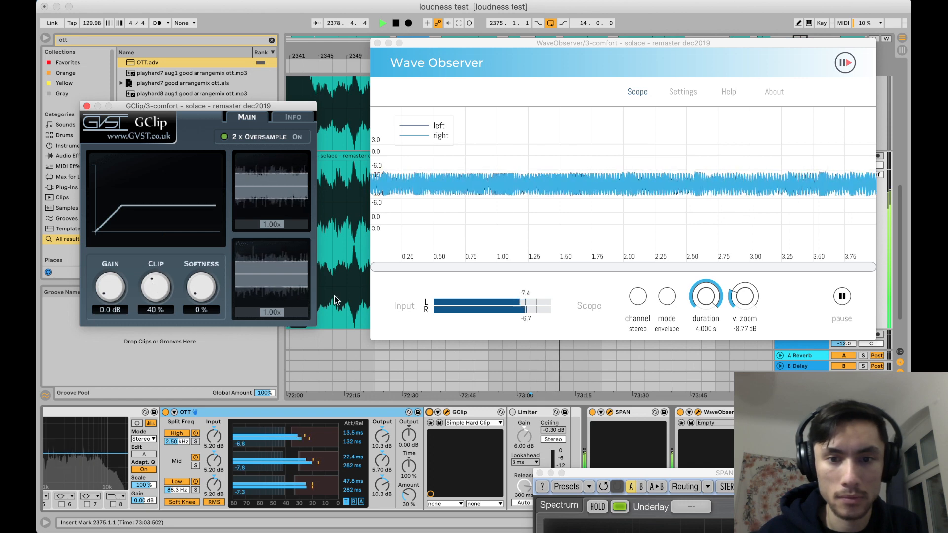
key("space")
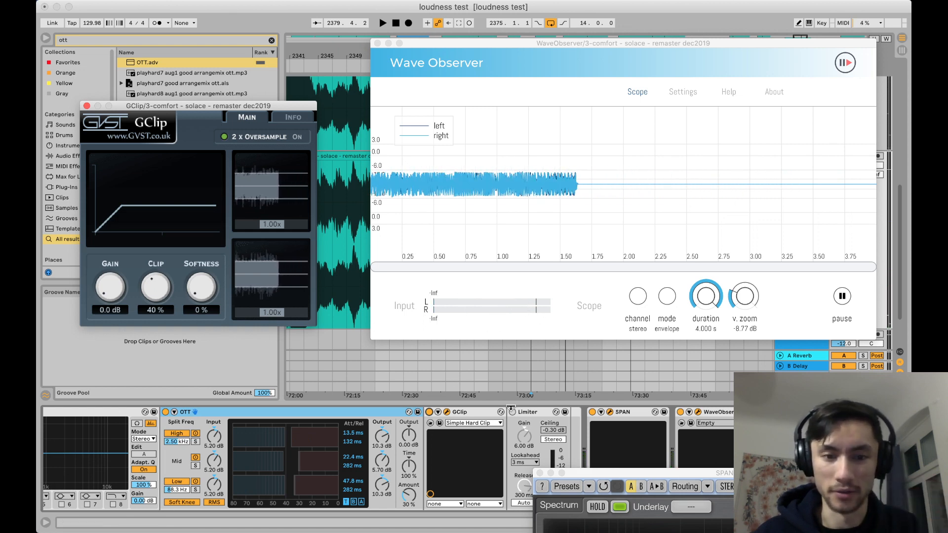
- Turn on the Limiter after GClip, set its gain to 0 dB, play the loop through it, and stop playback
left_click(539, 421)
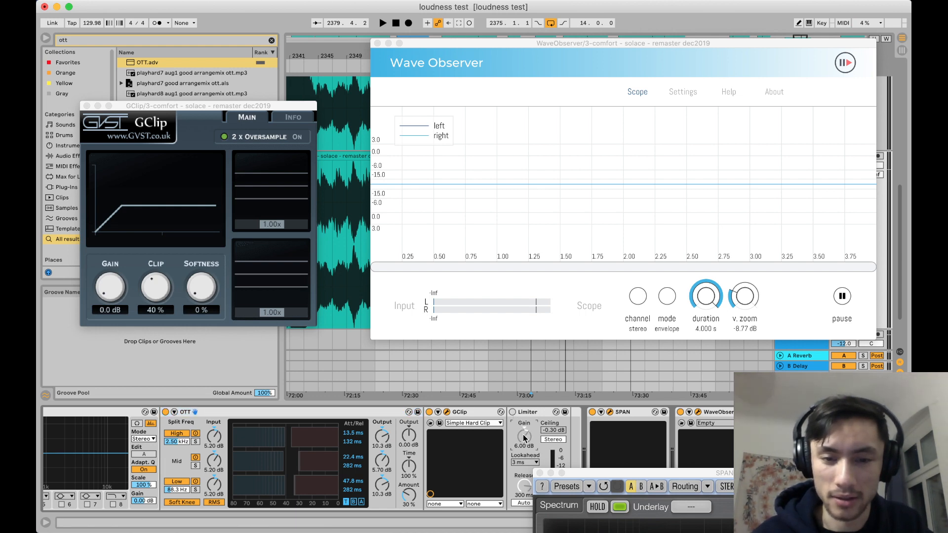
left_click(512, 411)
key("space")
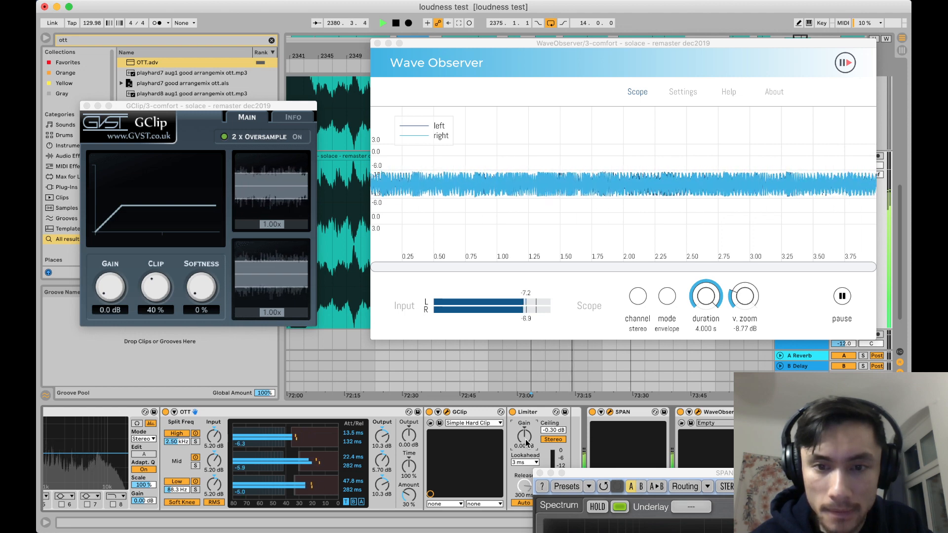
key("space")
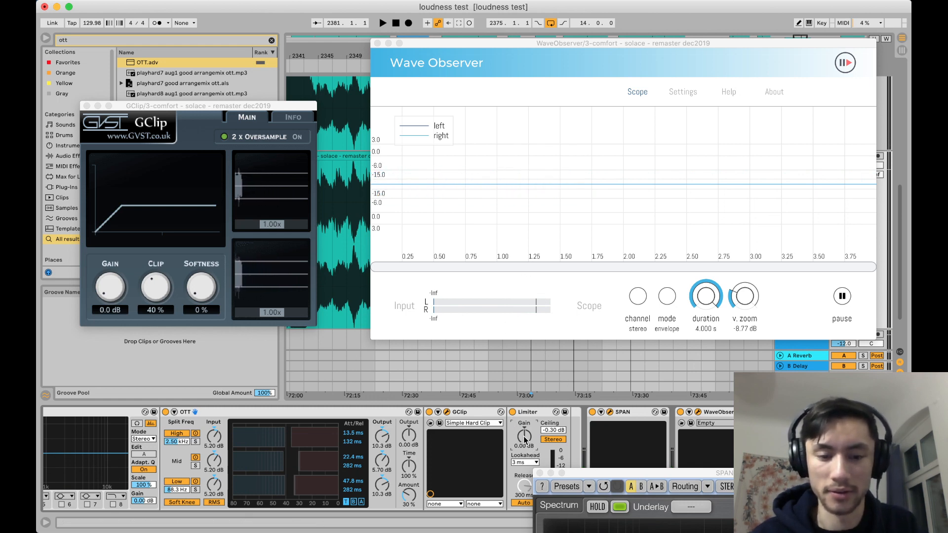
- Replay the loop and raise the Limiter's gain to 7.5 dB while watching the level in Wave Observer
key("space")
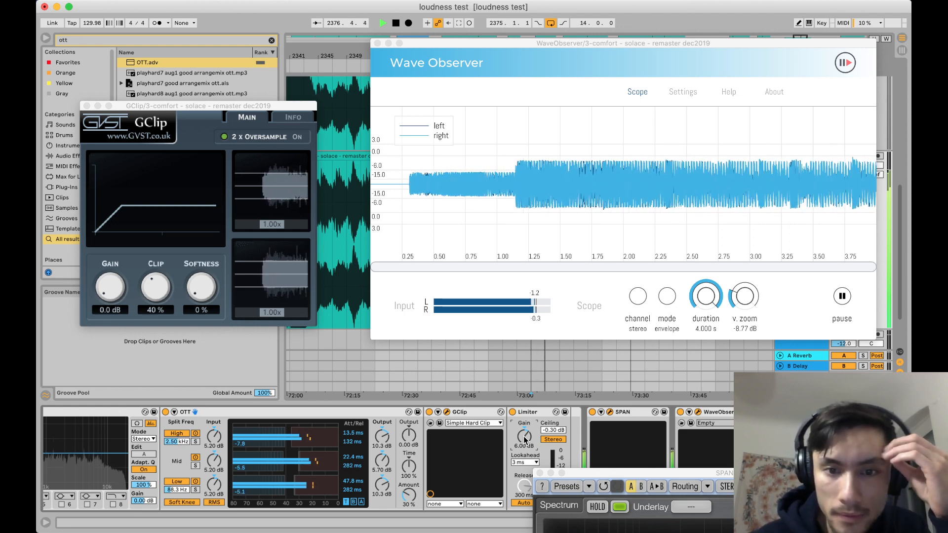
scroll(525, 436, "up", 5)
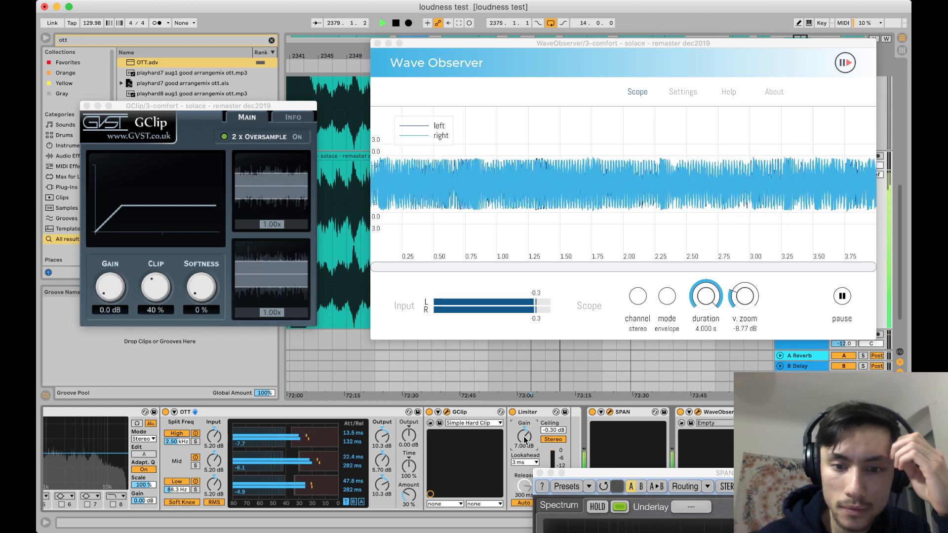
scroll(524, 436, "up", 5)
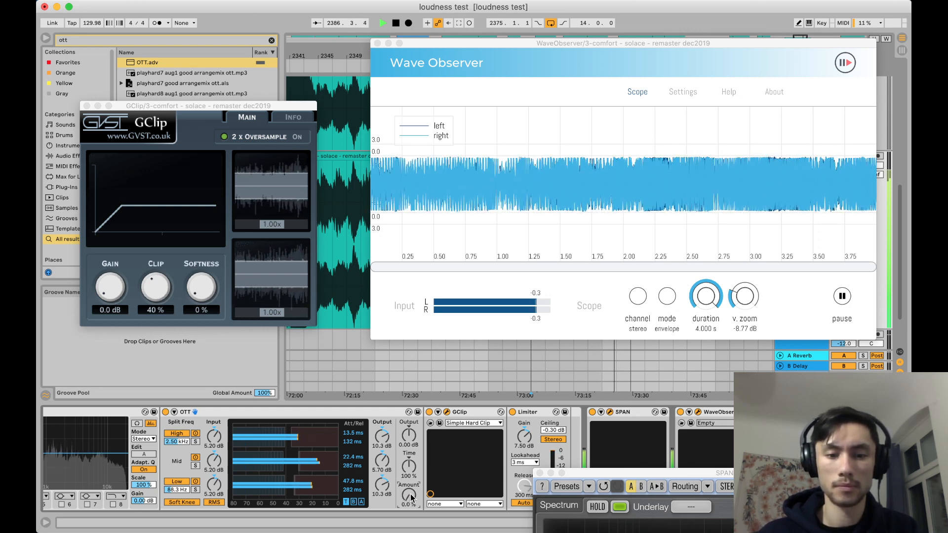
- Set OTT's amount to 27 %, and bring the SPAN window into view to check the spectrum before moving it out of the way
scroll(411, 498, "up", 3)
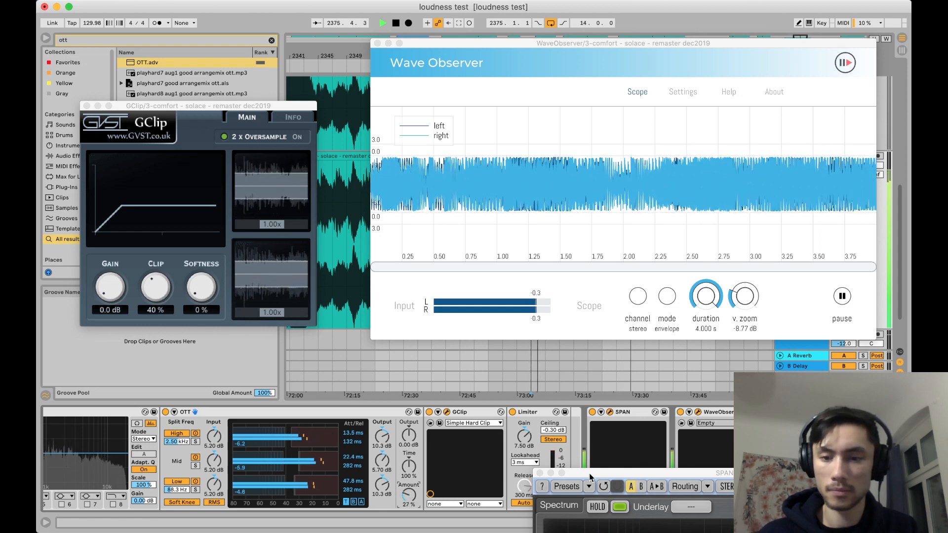
left_click_drag(596, 478, 433, 60)
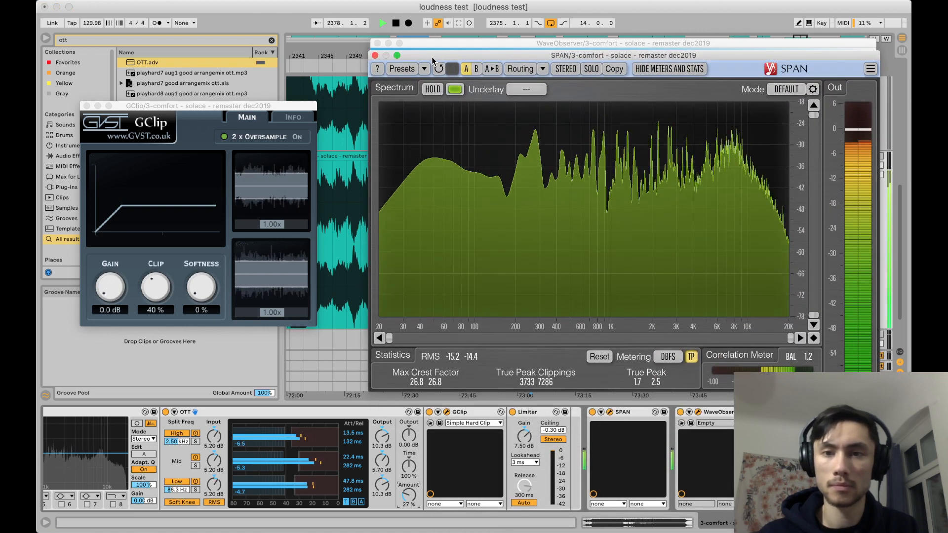
left_click_drag(432, 60, 529, 522)
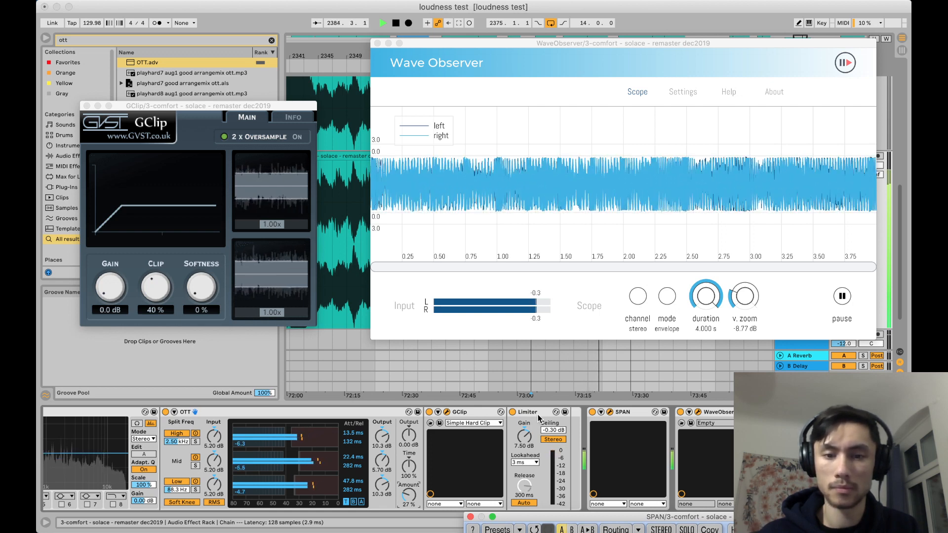
- Stop playback, bring up Youlean Loudness Meter 2, and reset it to measure the processed loop's loudness from the start
key("space")
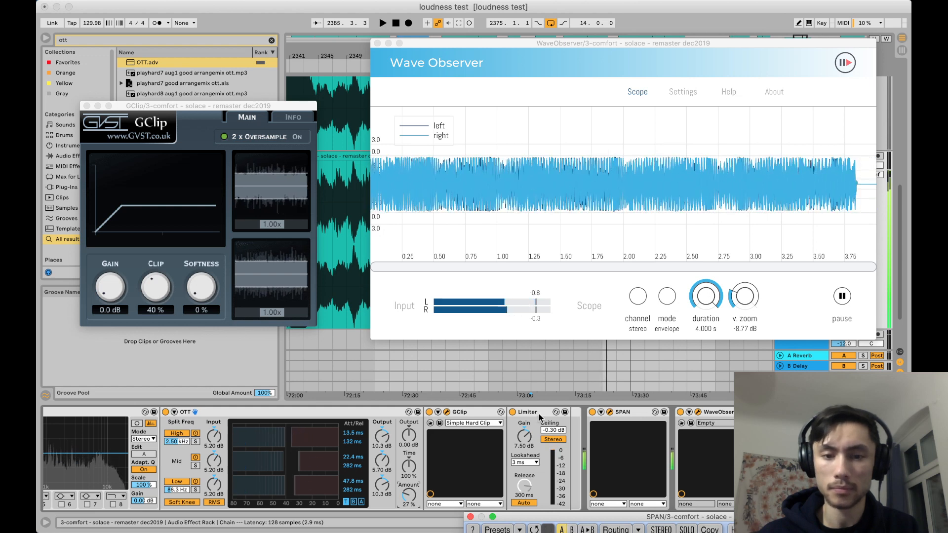
left_click(786, 412)
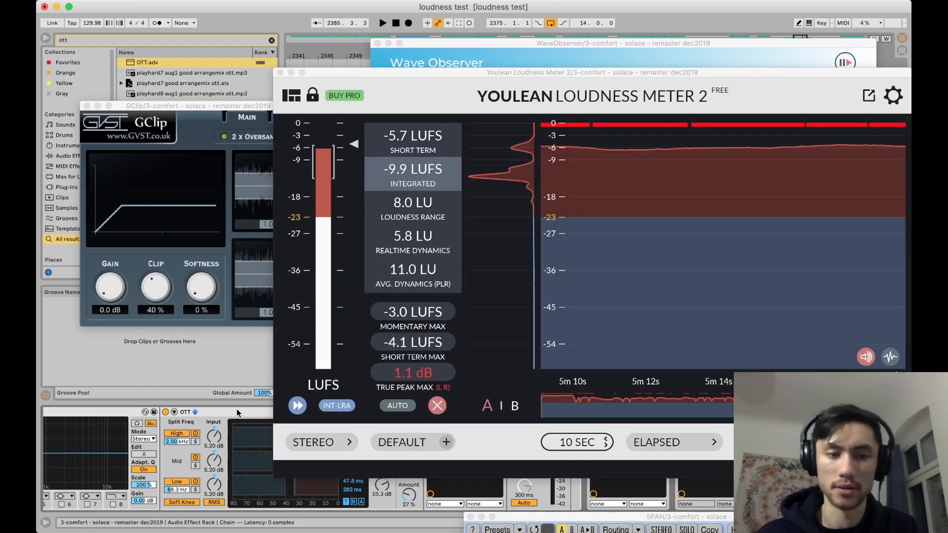
scroll(198, 414, "left", 3)
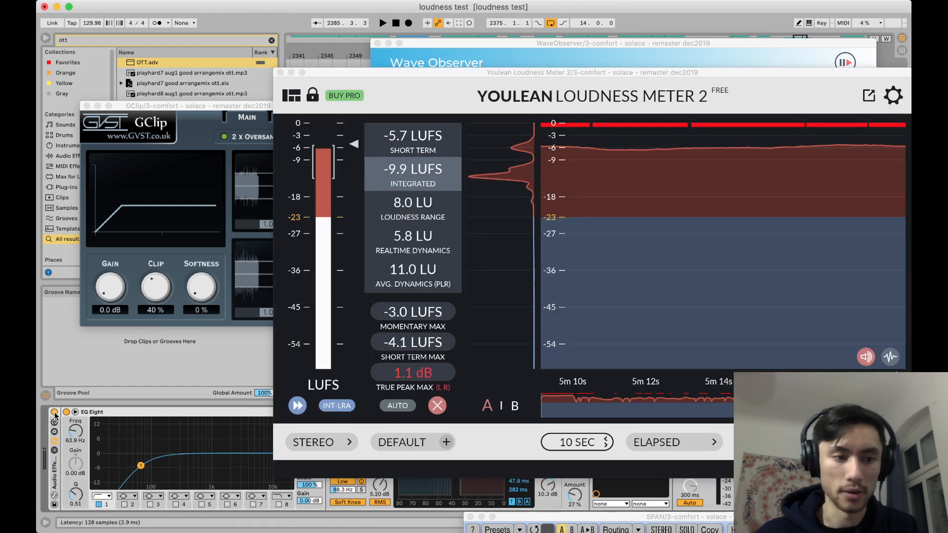
left_click(437, 407)
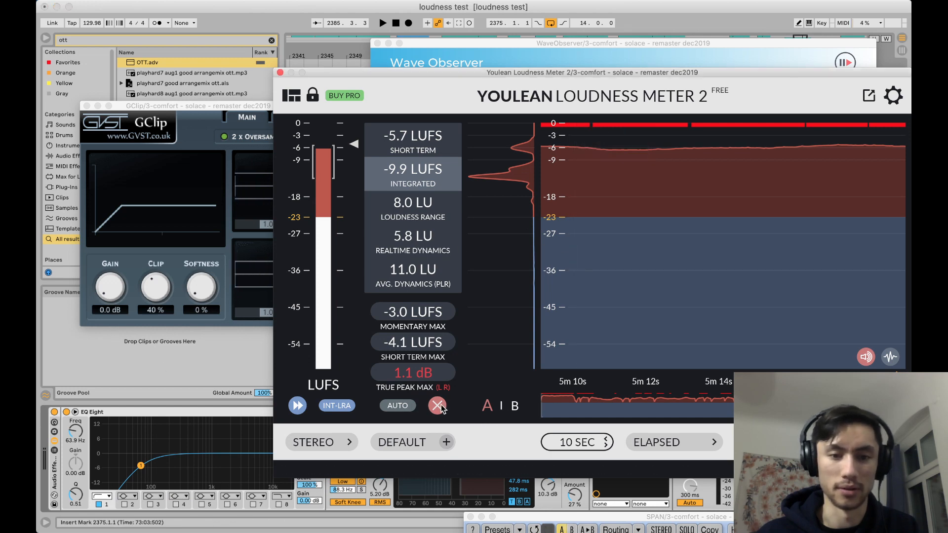
left_click(437, 406)
key("space")
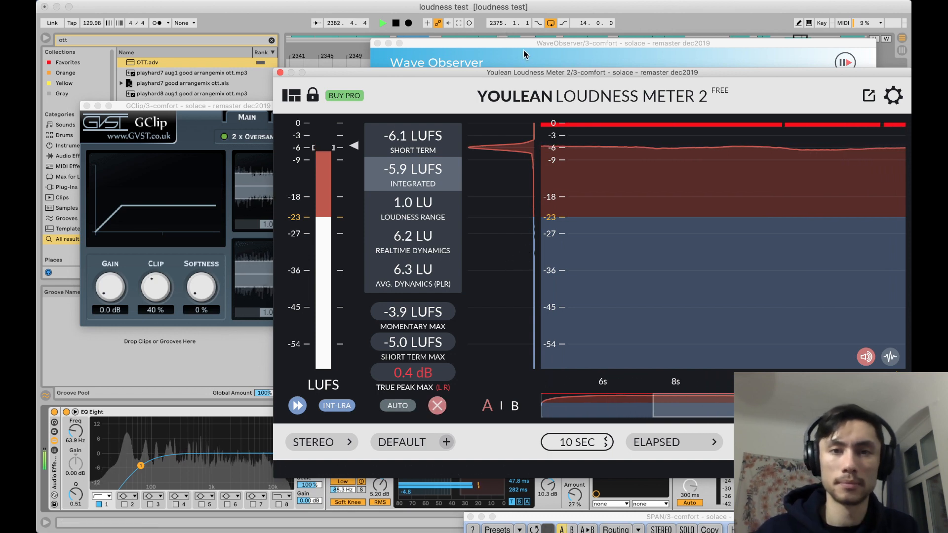
- Move the loudness meter clear of the device chain, and bypass and re-enable the whole effect rack to compare loudness
left_click_drag(520, 71, 508, 16)
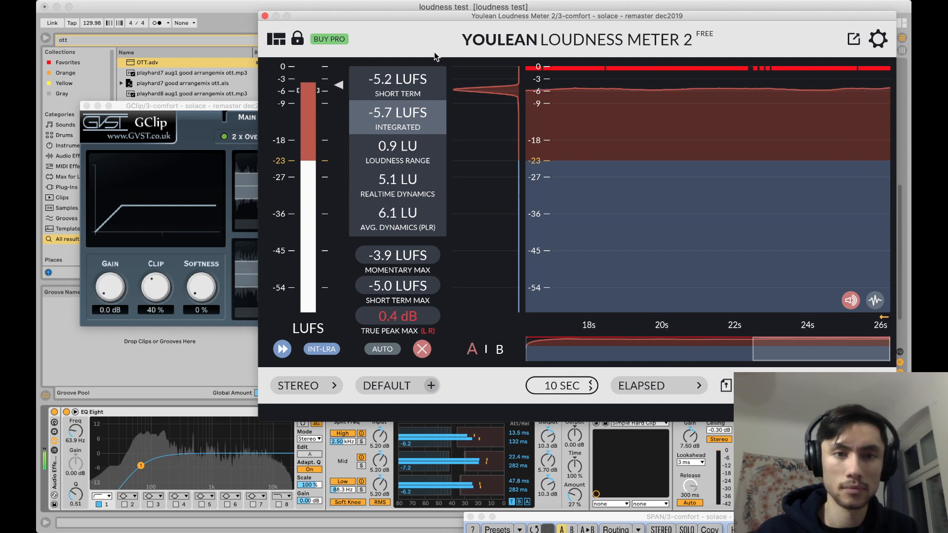
left_click(54, 412)
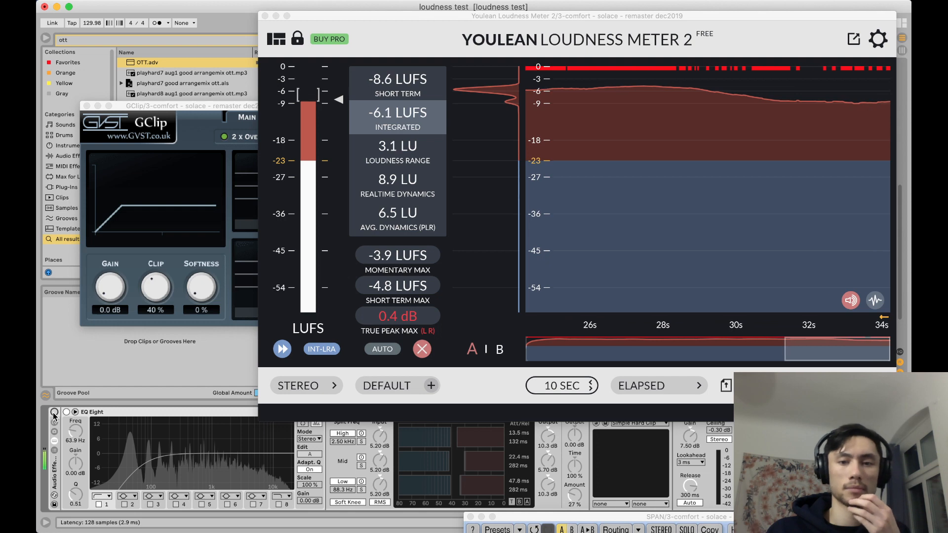
left_click(54, 412)
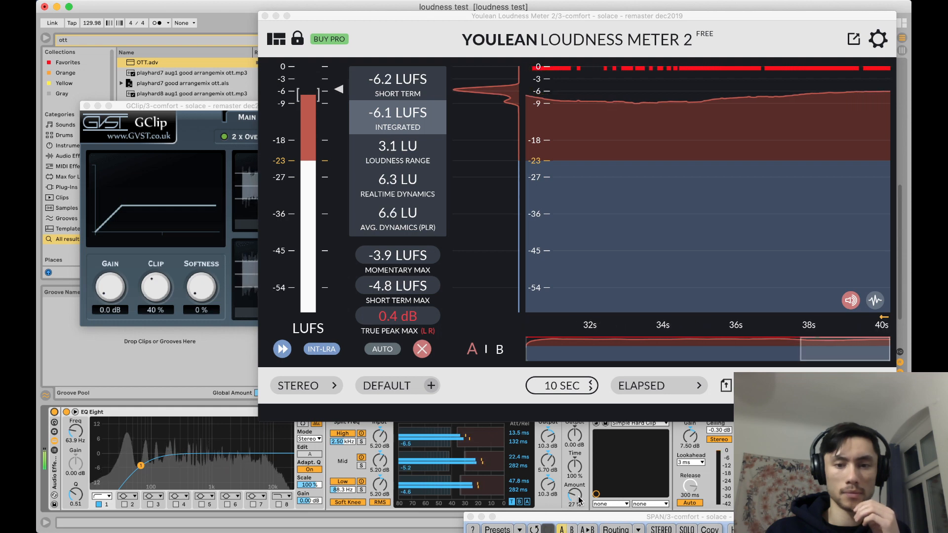
- Fine-tune OTT's amount to 26 % while watching the short-term loudness
scroll(575, 495, "down", 3)
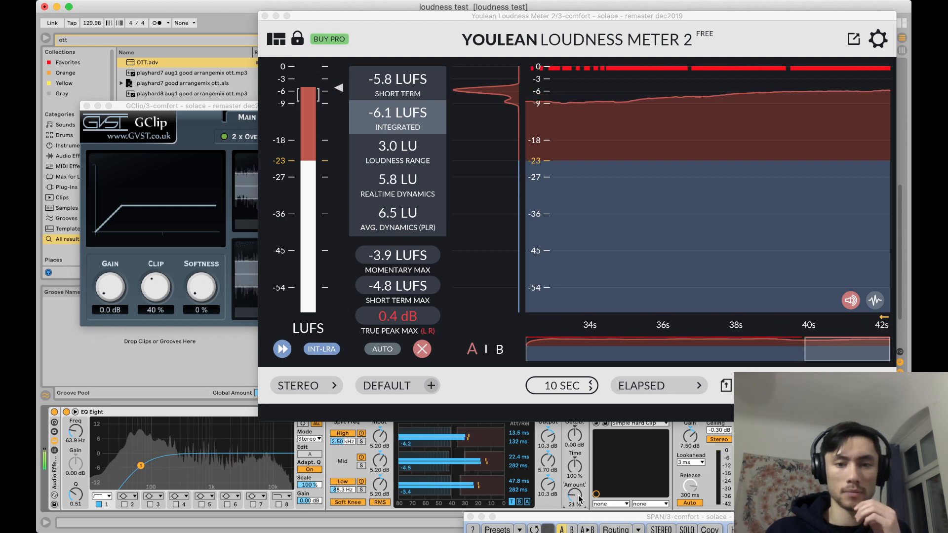
scroll(574, 495, "up", 2)
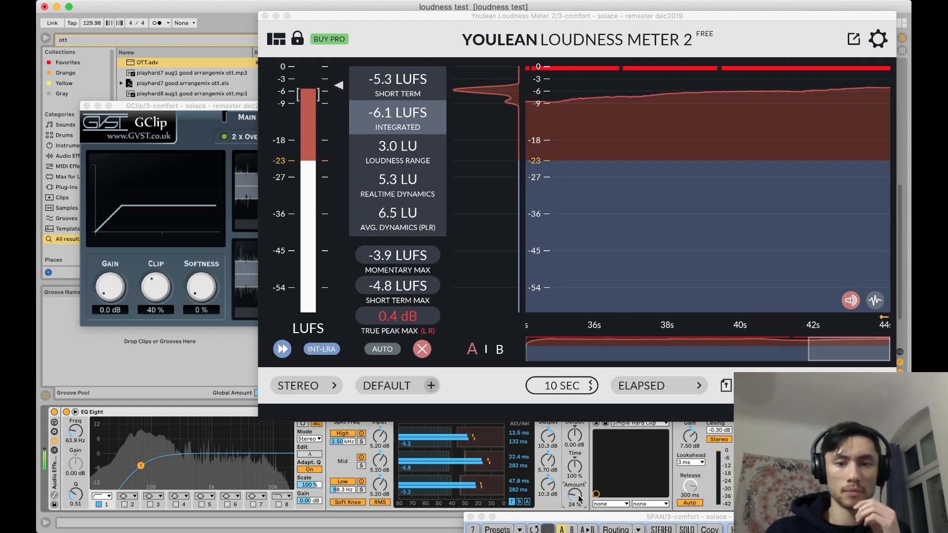
scroll(580, 499, "up", 1)
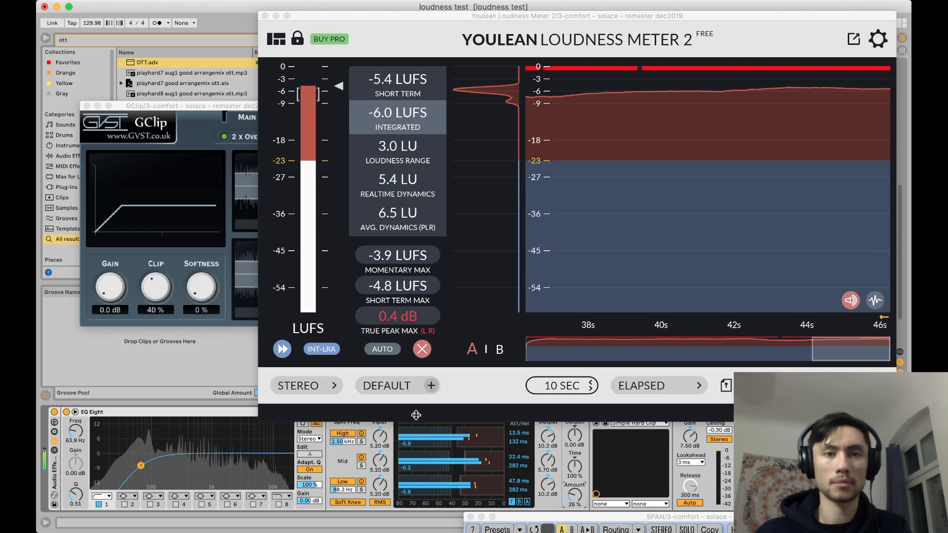
- Compare the loop's loudness with the effect rack bypassed and re-enabled at the new OTT amount, and switch to OBS
left_click(54, 412)
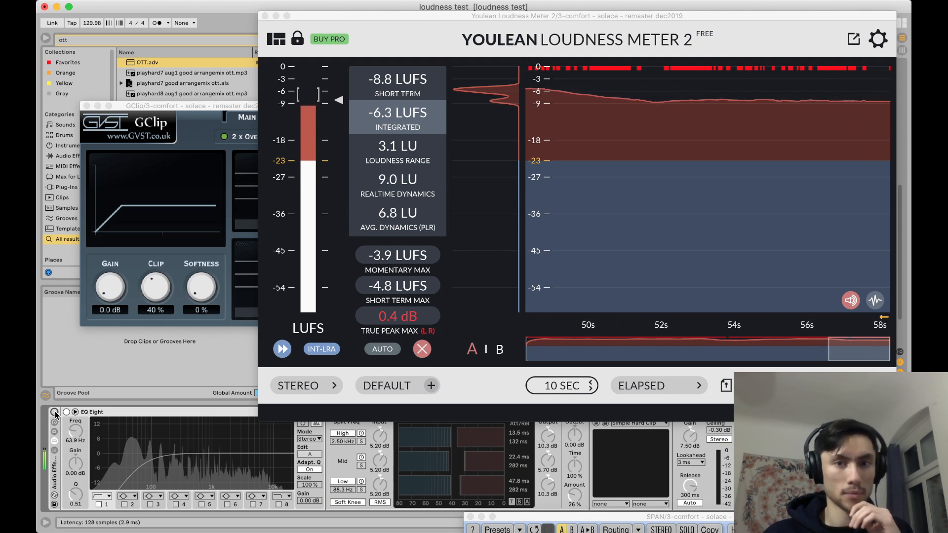
left_click(55, 412)
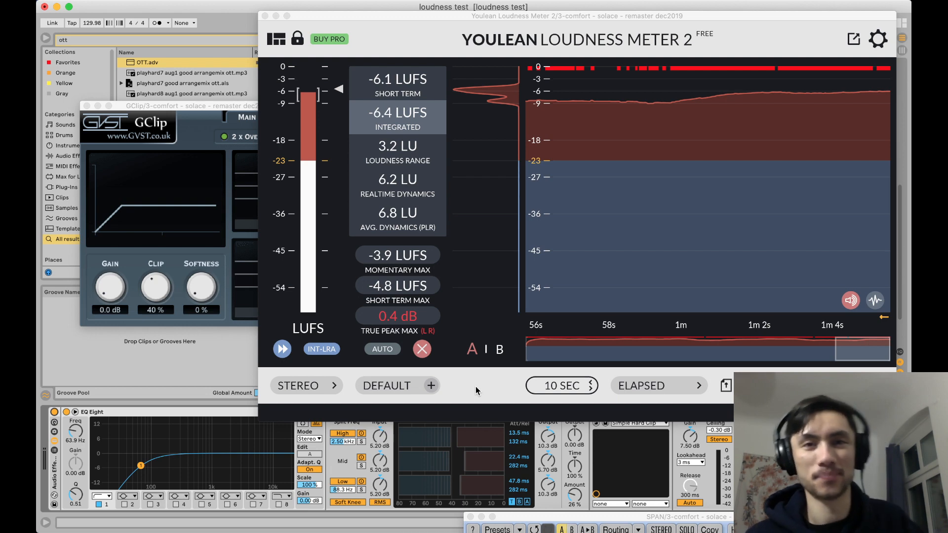
key("super+Tab")
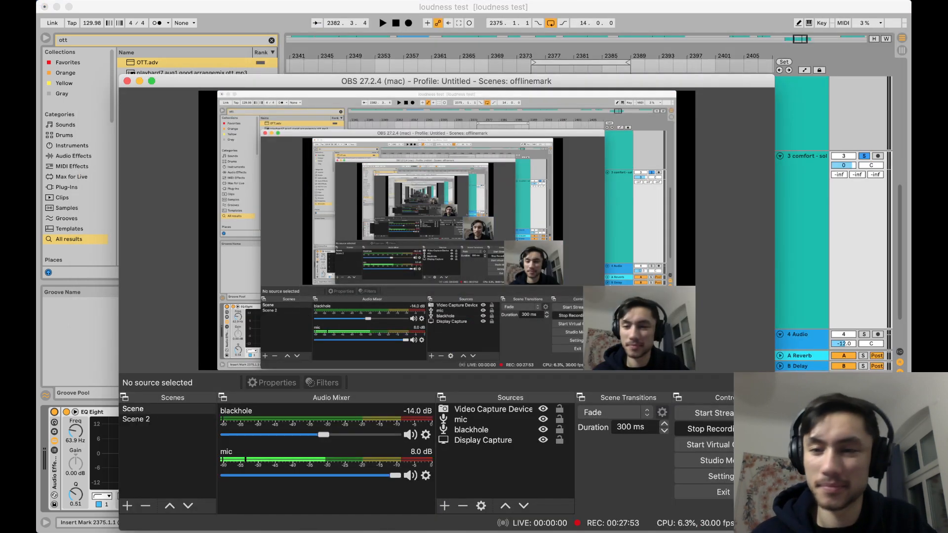